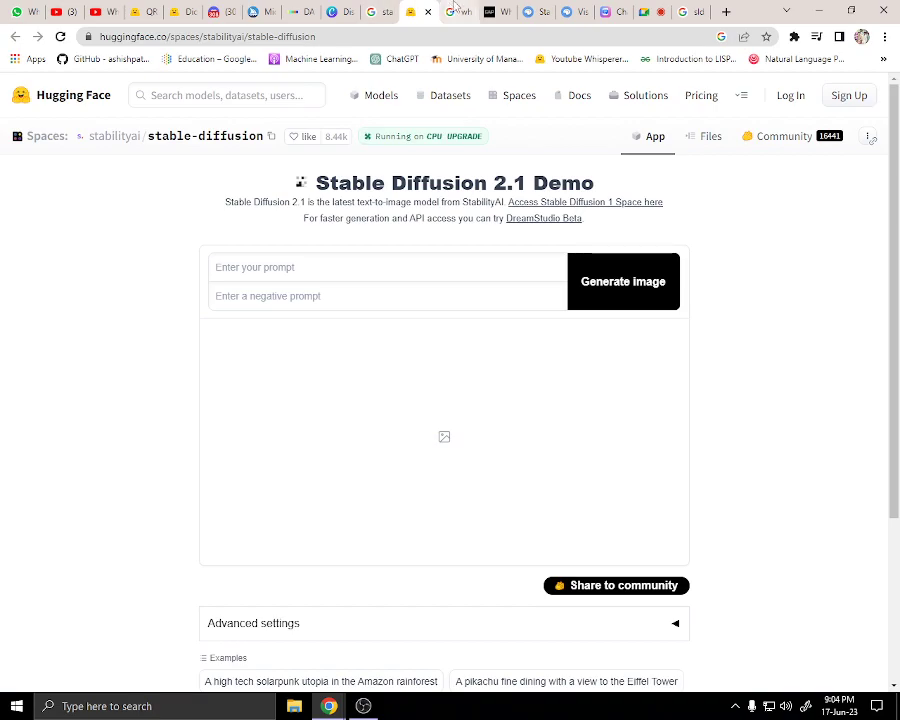
Switch to the open Great AI Prompts guide on negative prompts in Stable Diffusion and skim its beginning.
left_click(455, 11)
left_click(493, 11)
scroll(494, 432, "down", 2)
scroll(494, 432, "up", 5)
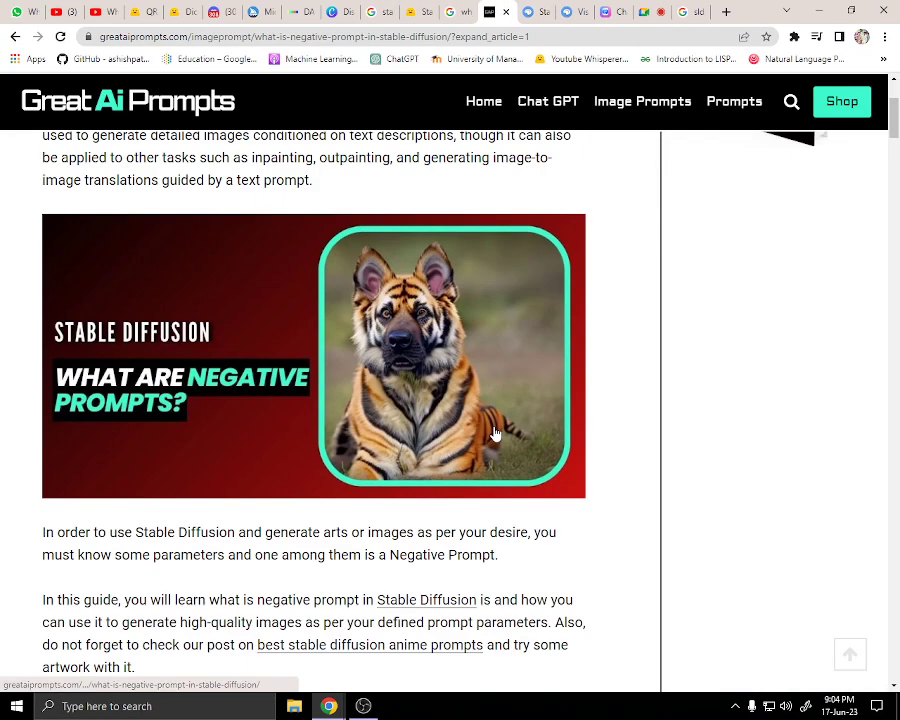
scroll(492, 428, "up", 3)
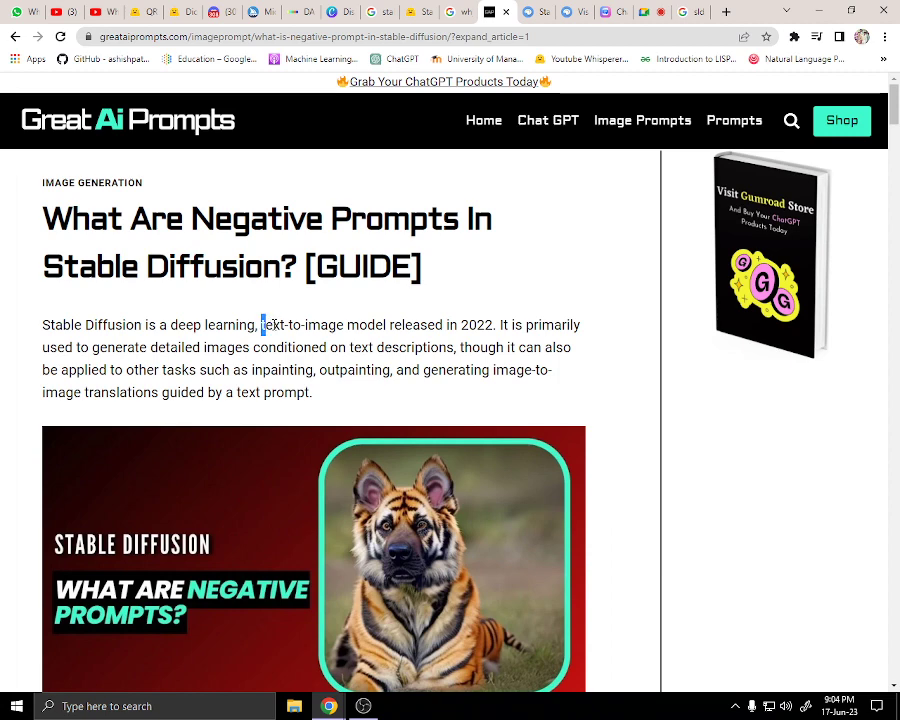
Highlight "text-to-image" and the release year 2022 while reading the guide's opening sentence.
left_click_drag(262, 324, 344, 326)
left_click(342, 323)
left_click(253, 363)
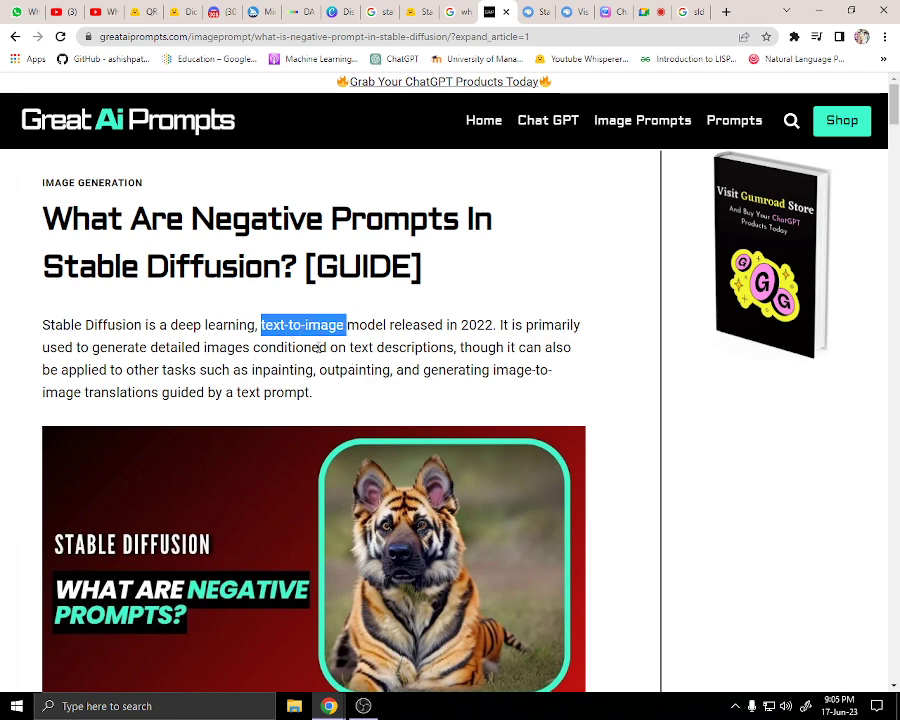
left_click(265, 362)
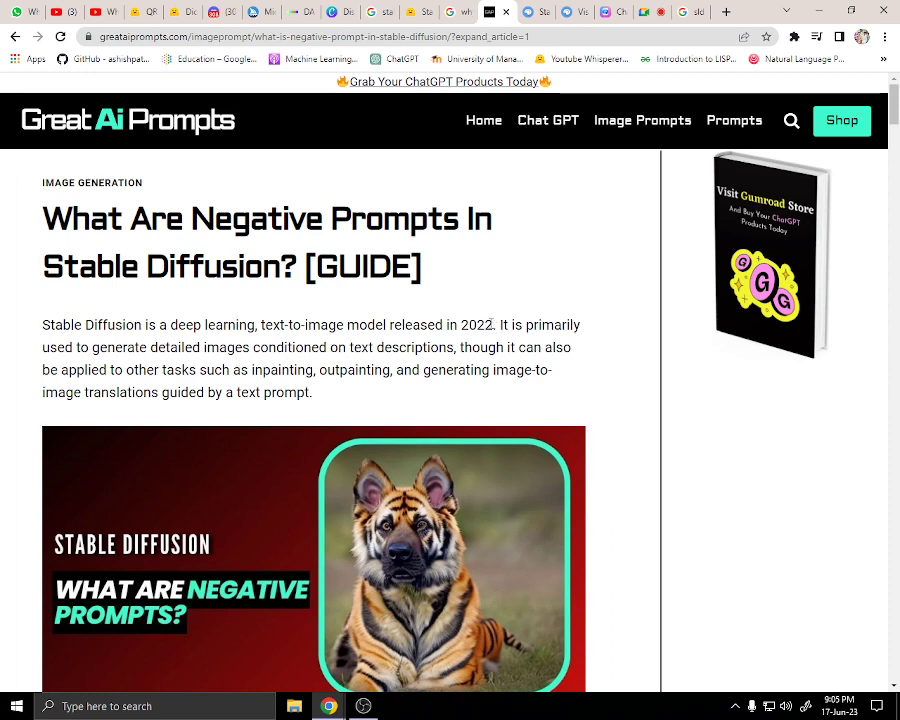
double_click(476, 326)
left_click(362, 382)
Read the rest of the guide's introduction, highlighting the parts on detailed images, inpainting, outpainting and image-to-image translations.
left_click_drag(500, 325, 524, 325)
left_click_drag(57, 347, 543, 347)
left_click(459, 347)
left_click(96, 369)
left_click_drag(95, 369, 381, 369)
left_click_drag(446, 369, 524, 369)
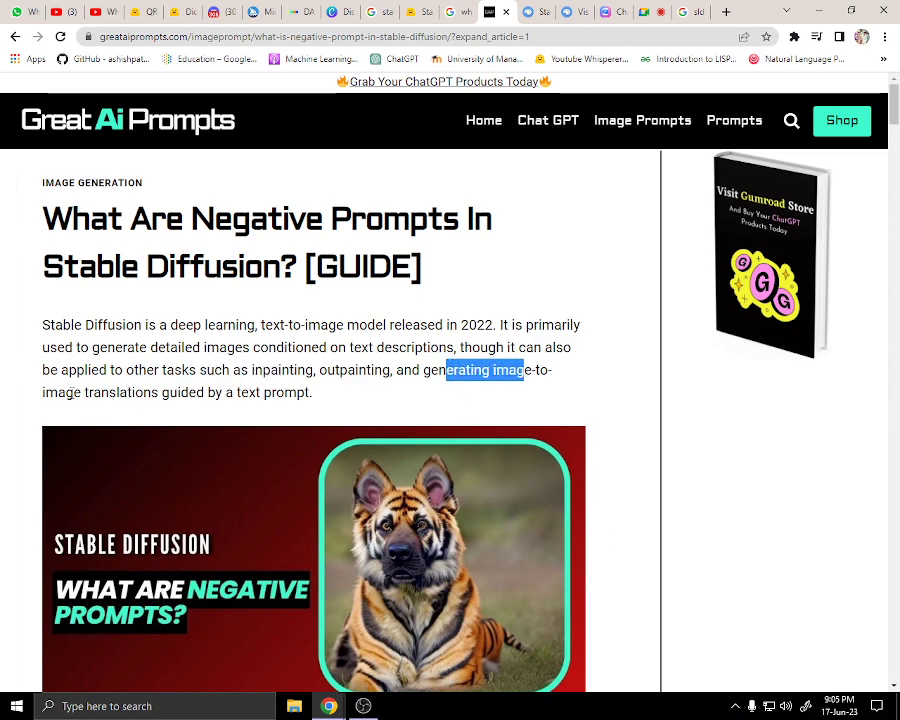
left_click_drag(73, 392, 141, 392)
left_click(226, 393)
scroll(232, 408, "down", 3)
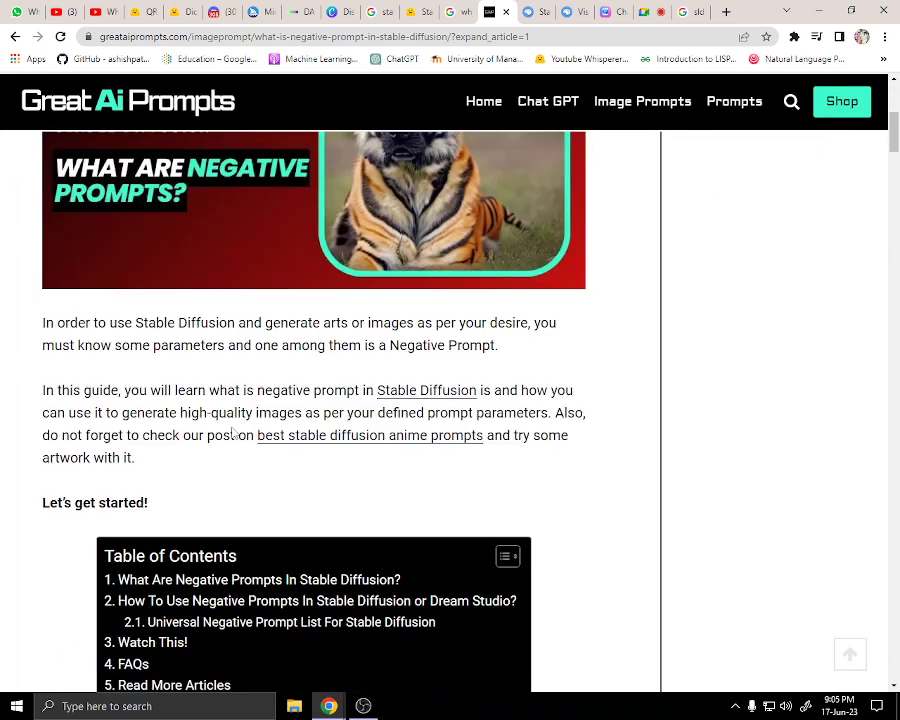
scroll(280, 536, "up", 4)
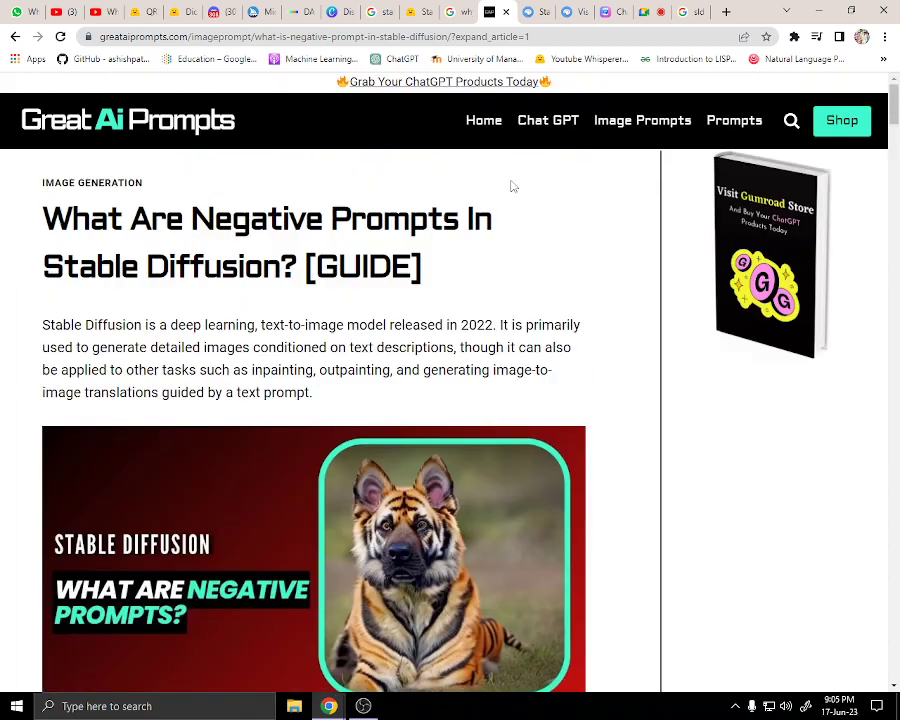
Look over the Stable Diffusion Online home page, then return to the Stable Diffusion 2.1 Demo on Hugging Face.
left_click(528, 11)
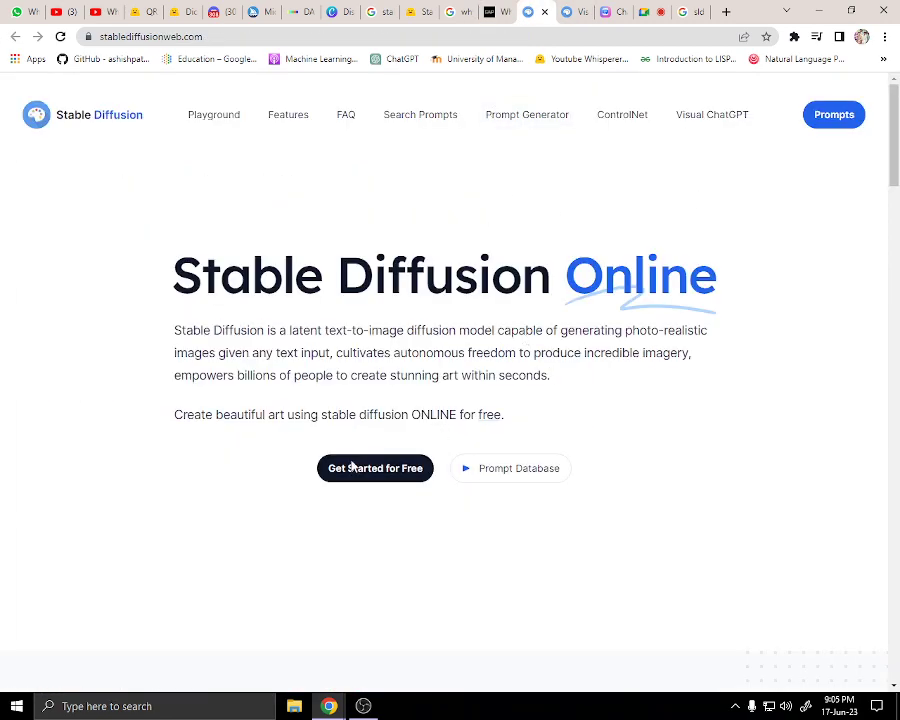
scroll(470, 346, "down", 4)
scroll(472, 392, "up", 4)
left_click(415, 11)
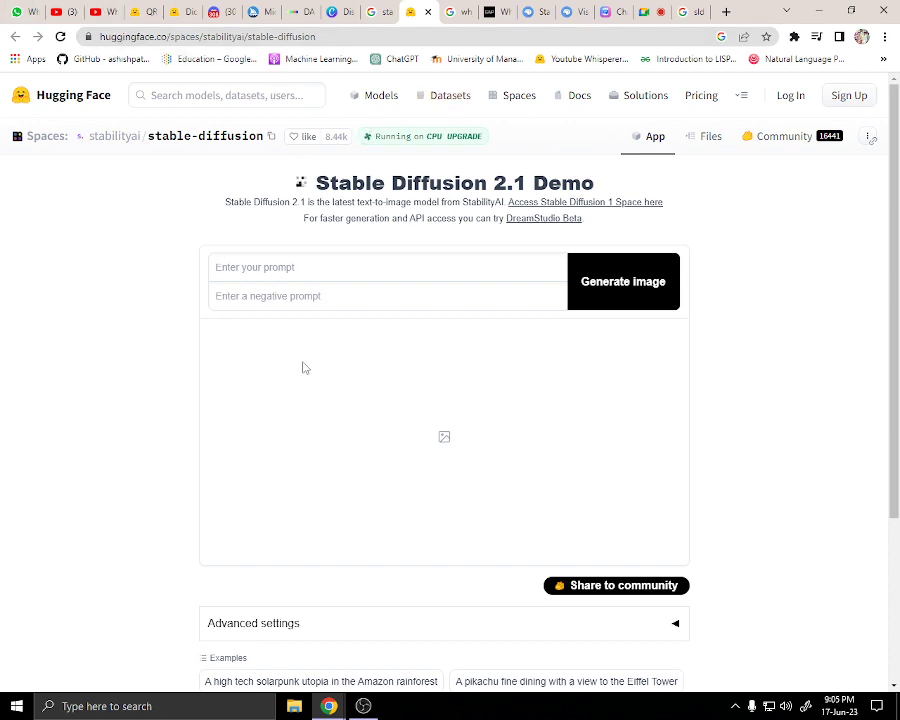
Check the in-call messages of the Google Meet call and return to the Stable Diffusion 2.1 Demo.
left_click(648, 11)
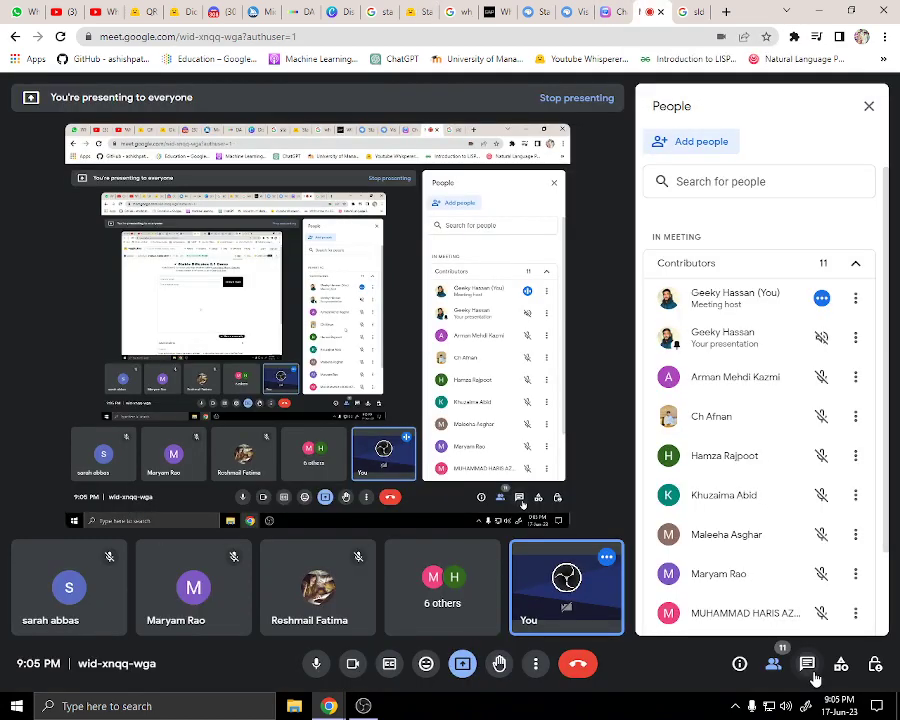
left_click(807, 663)
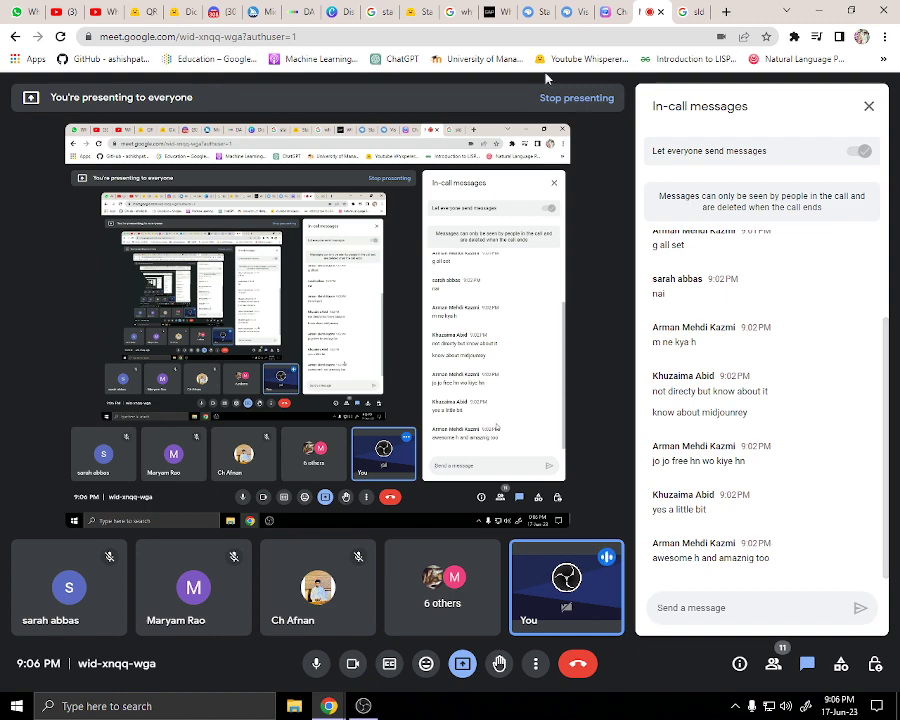
left_click(418, 11)
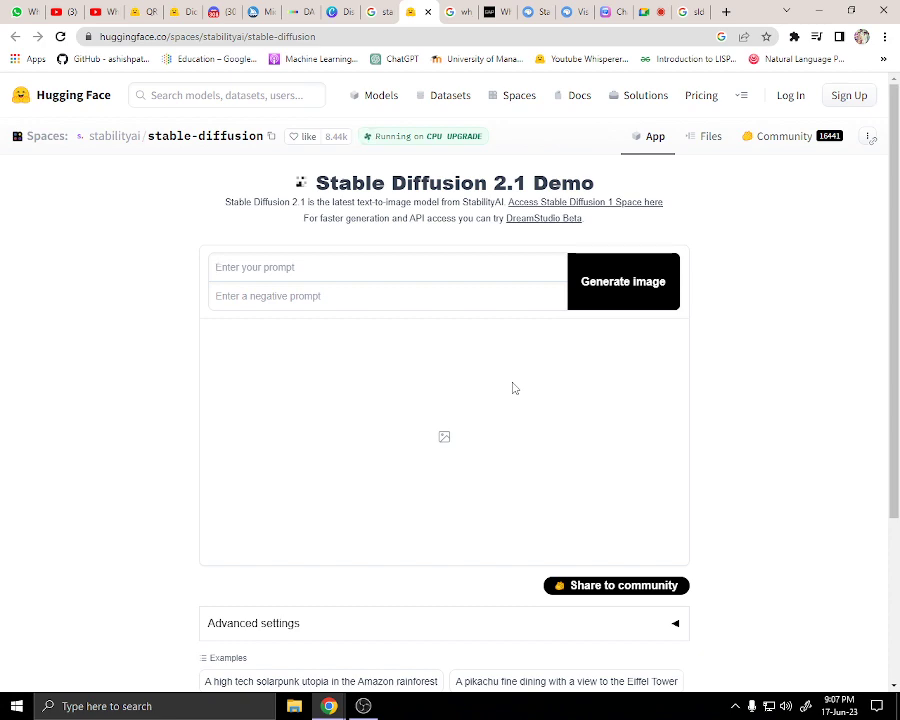
Search Google for "github" in a new tab and open the GitHub site from the results.
left_click(726, 12)
left_click(498, 297)
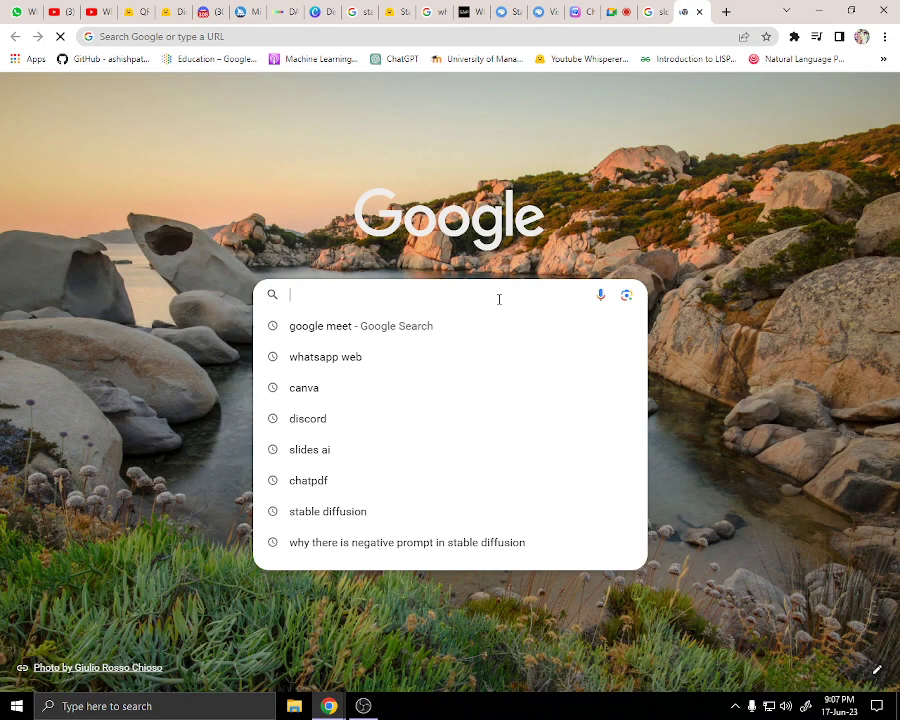
type("github")
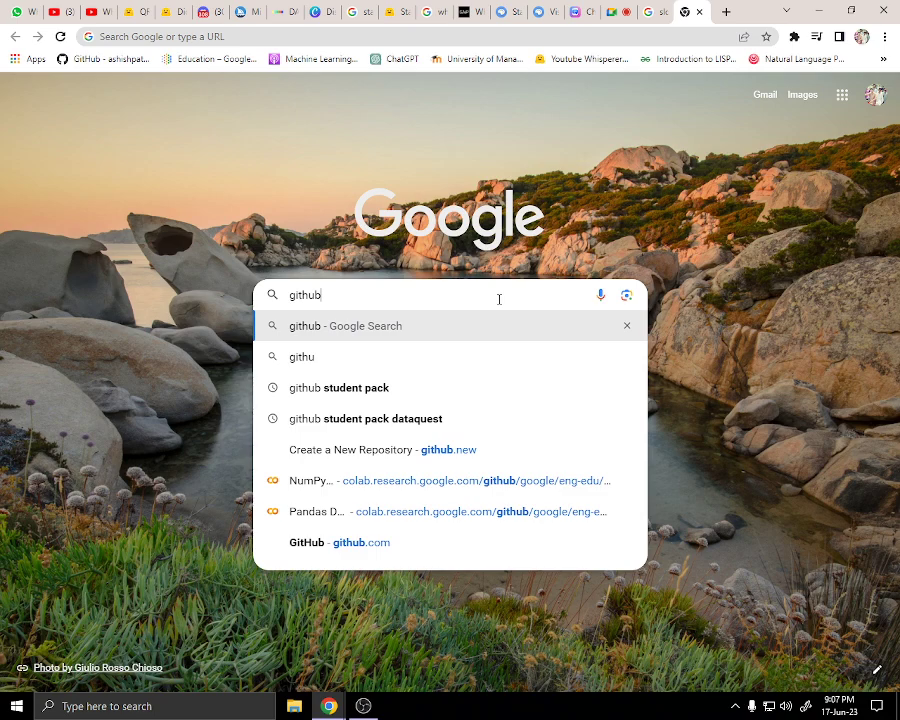
key("Return")
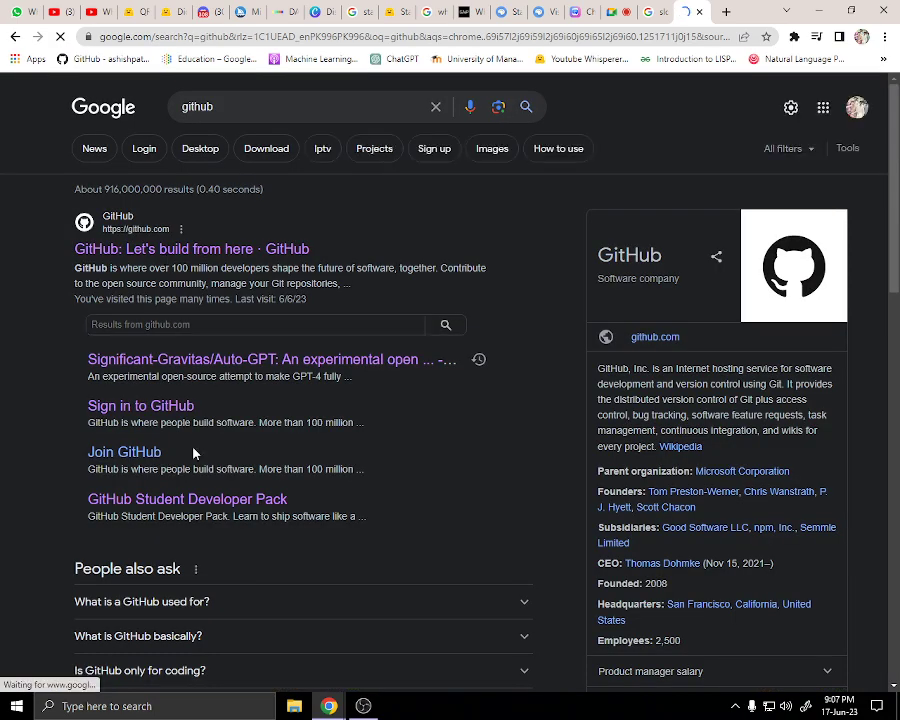
left_click(147, 248)
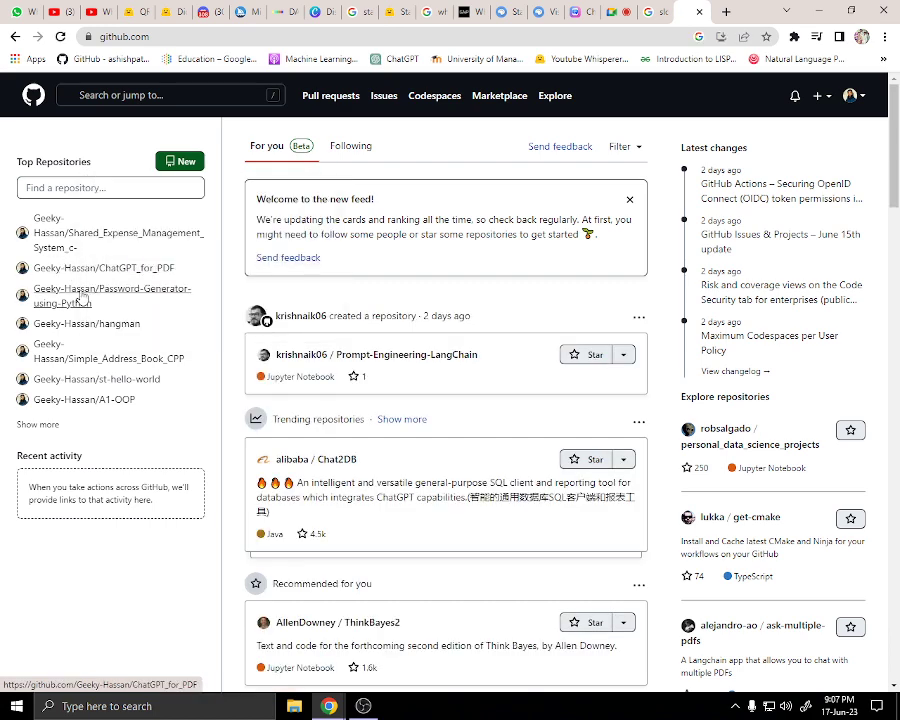
Open the Shared_Expense_Management_System_c- repository and examine the project description and functionalities in its README.
left_click(90, 232)
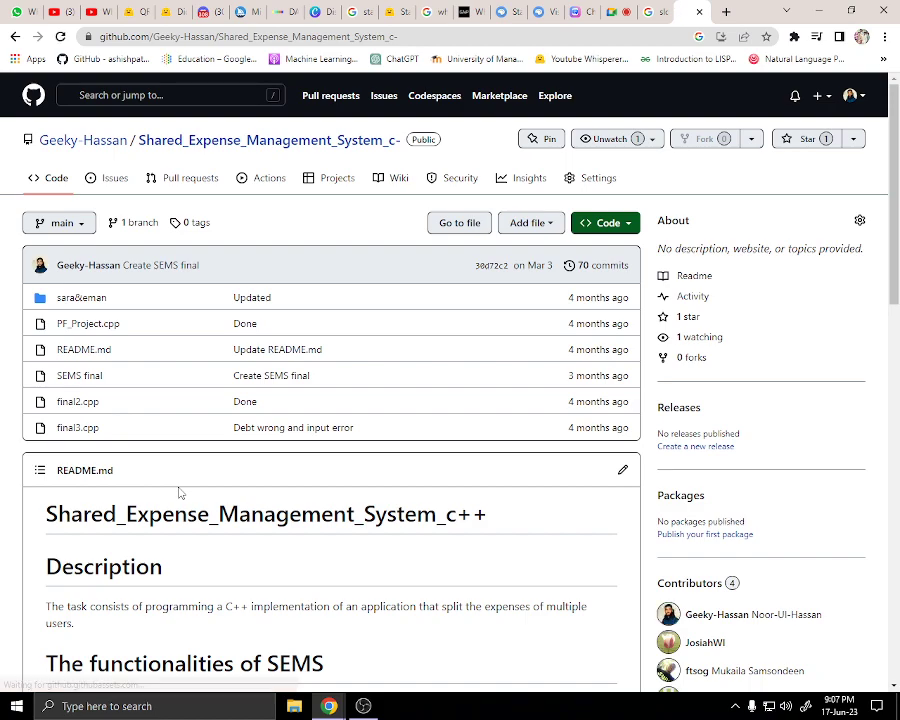
scroll(180, 492, "down", 1)
scroll(180, 492, "down", 2)
scroll(177, 488, "up", 3)
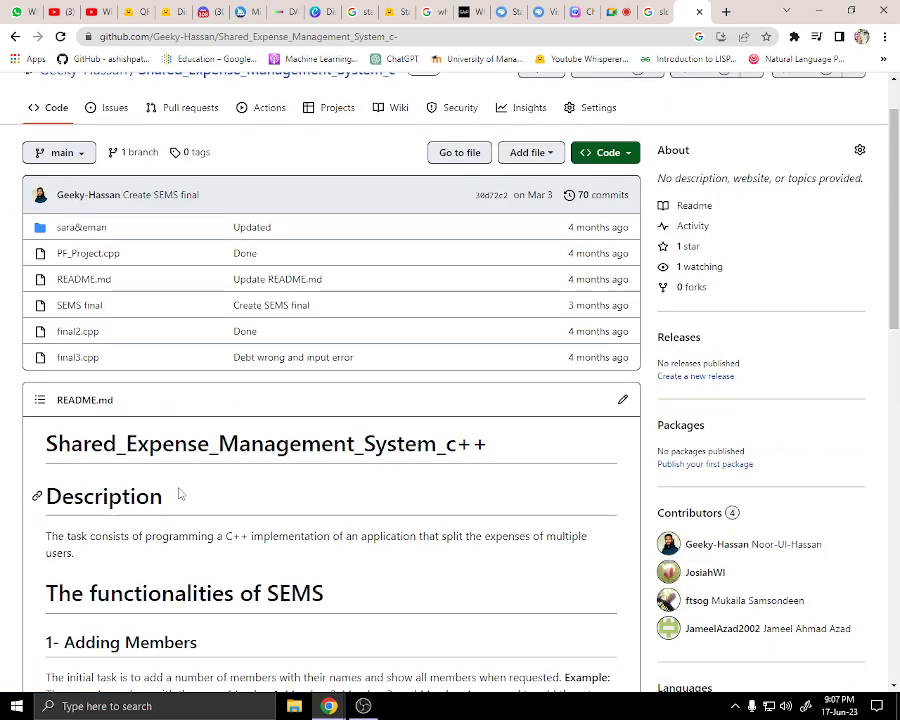
scroll(180, 492, "down", 2)
scroll(180, 485, "down", 3)
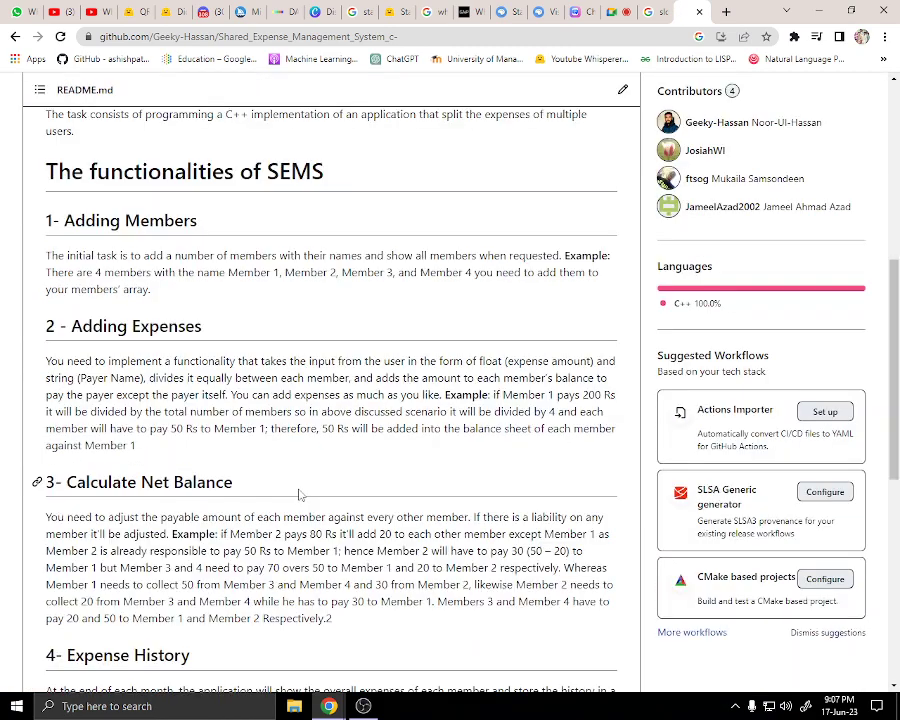
scroll(693, 203, "up", 3)
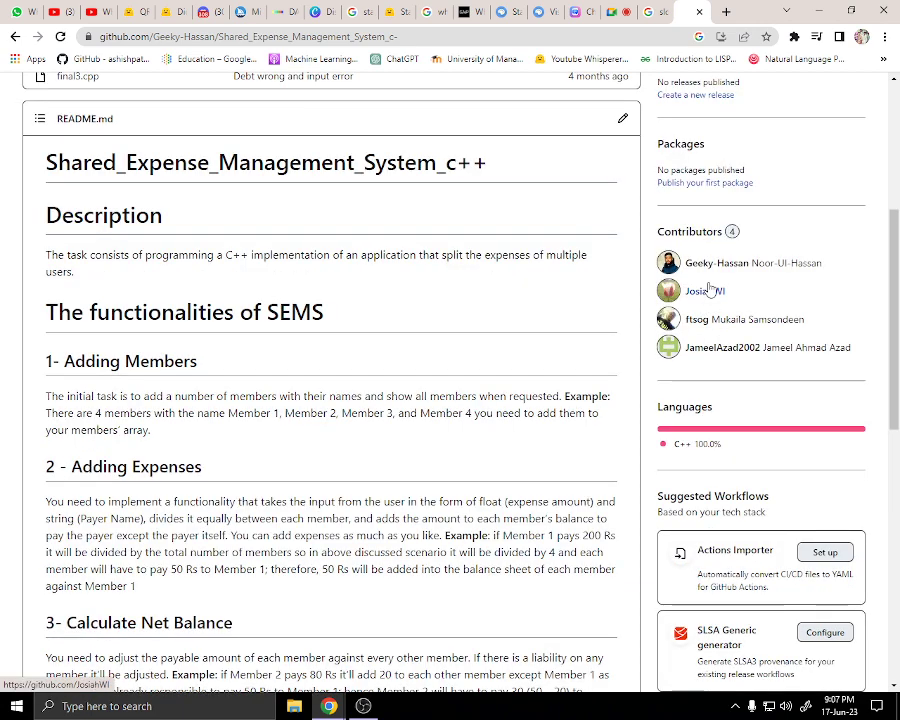
Enlarge the repository page to 110% and look at its list of contributors and files.
scroll(743, 330, "up", 1)
scroll(743, 330, "down", 1)
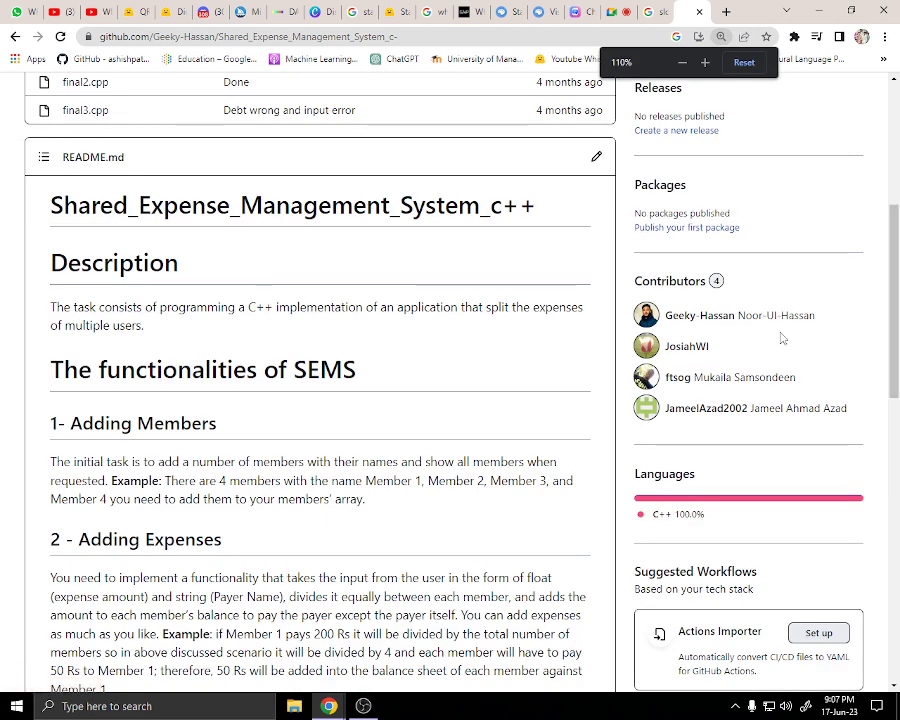
scroll(760, 426, "up", 1)
scroll(760, 433, "up", 1)
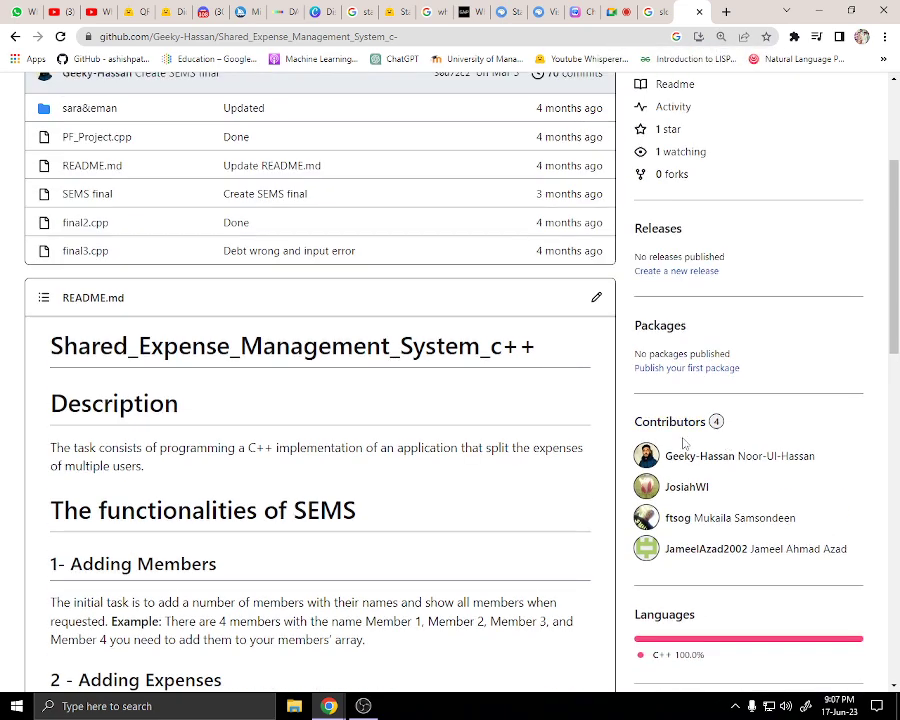
scroll(179, 381, "up", 2)
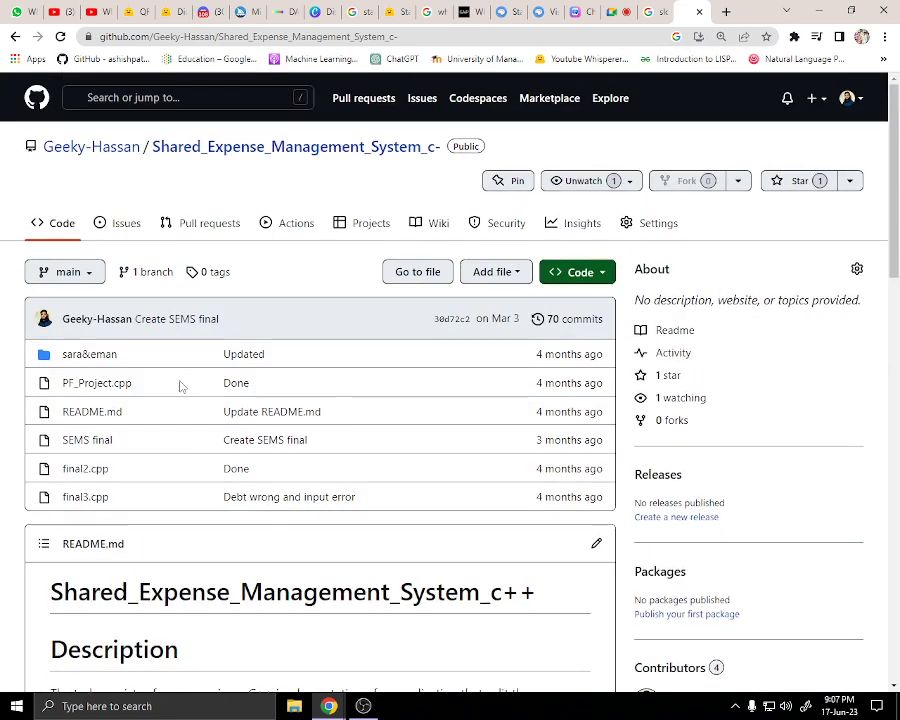
Review the README's Expense History, Expected Output and My Thoughts sections, then return to the repository's file list.
scroll(179, 381, "down", 5)
scroll(220, 400, "down", 4)
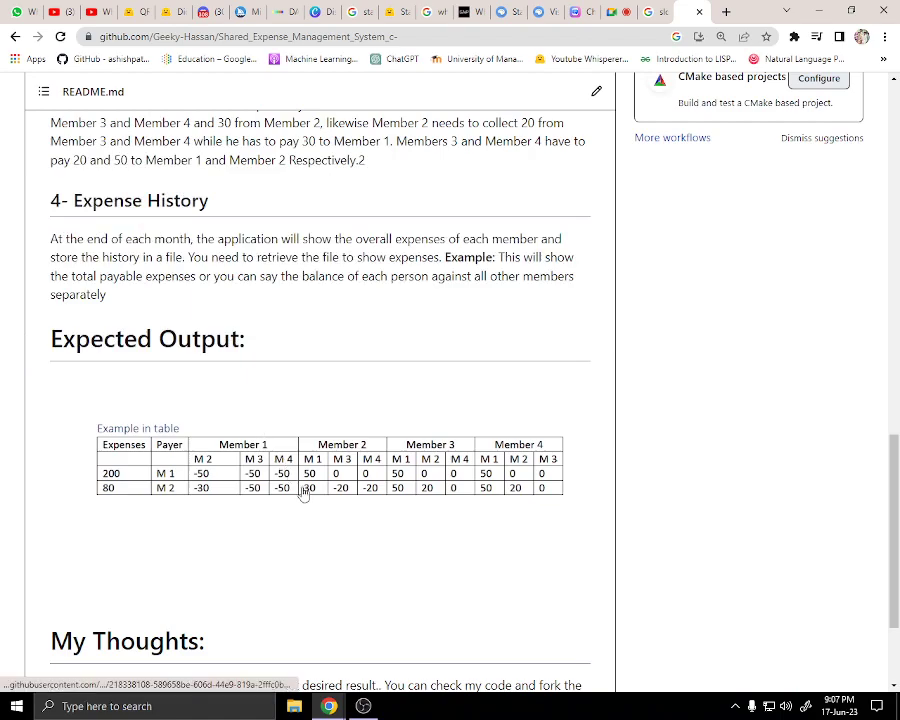
scroll(320, 610, "down", 2)
scroll(341, 587, "up", 10)
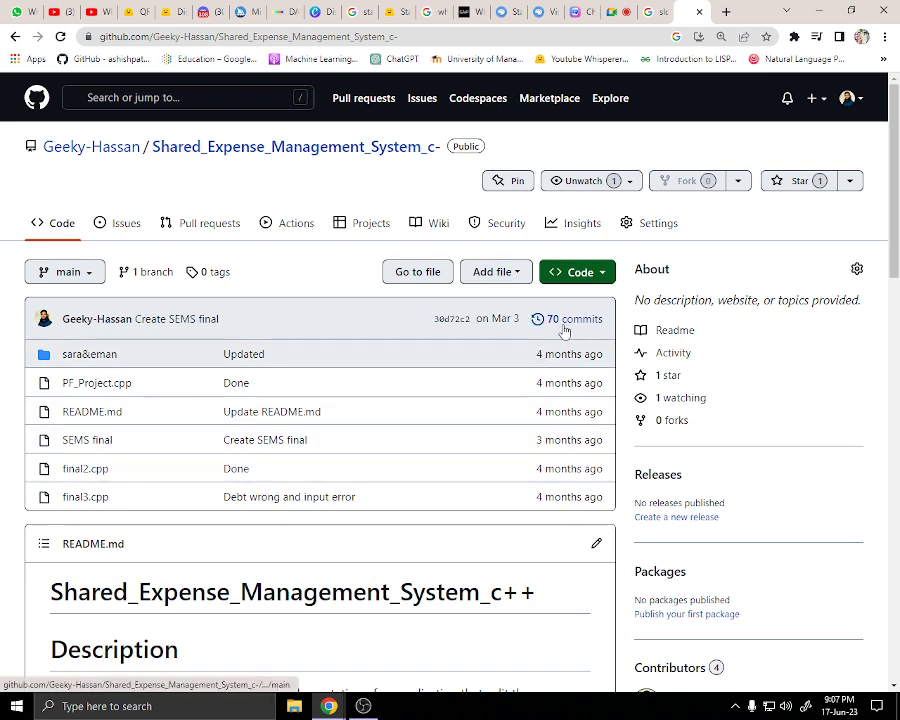
Switch to the Google Meet call and admit the participants waiting to join.
key("ctrl+Page_Up")
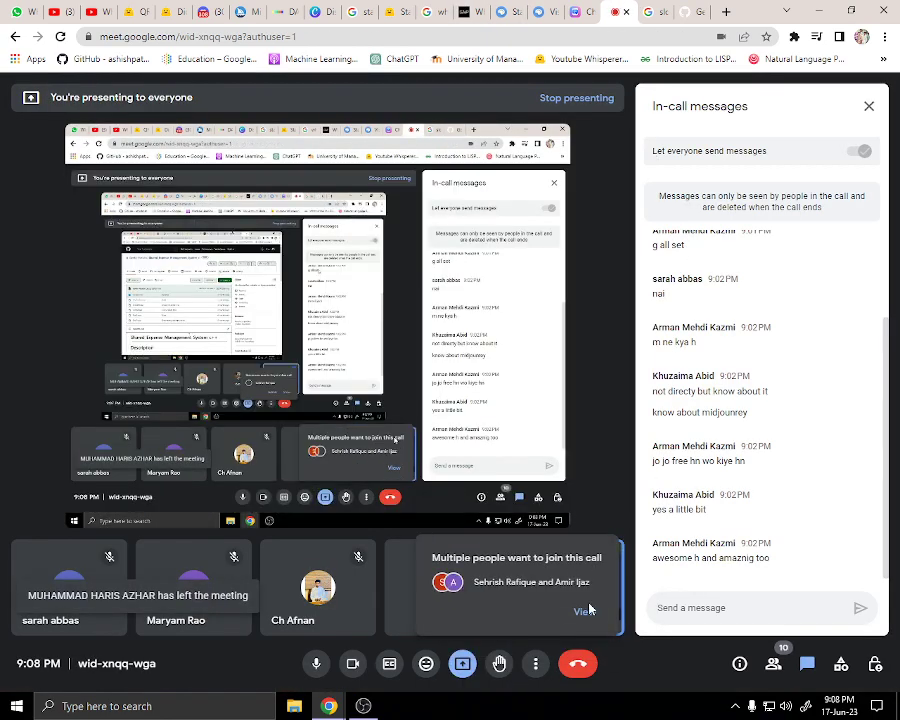
left_click(587, 609)
left_click(816, 316)
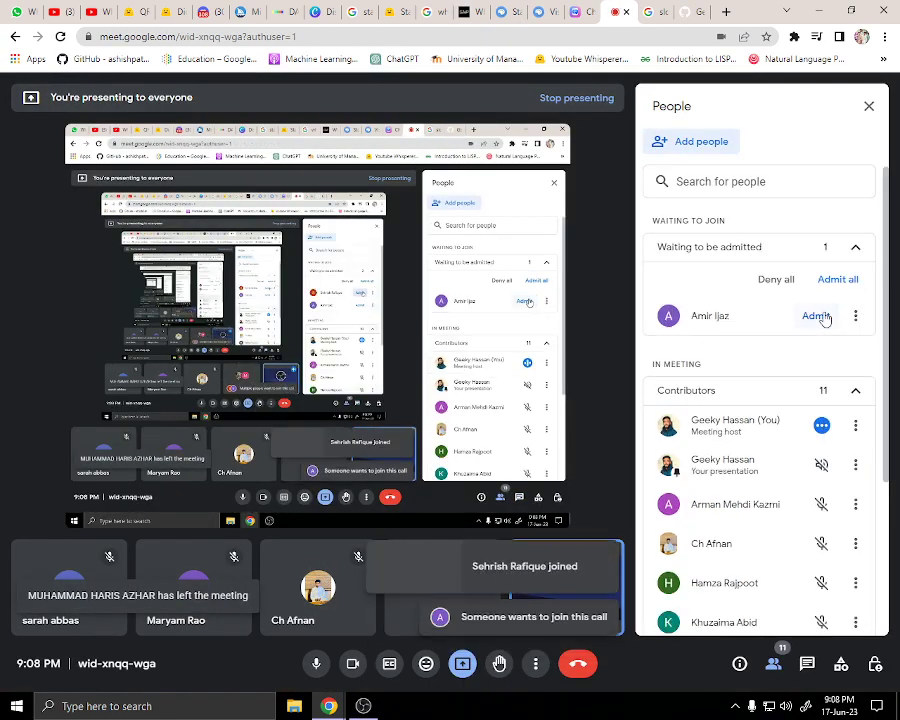
Return to the GitHub repository and skim its file list and README once more.
key("ctrl+Page_Down")
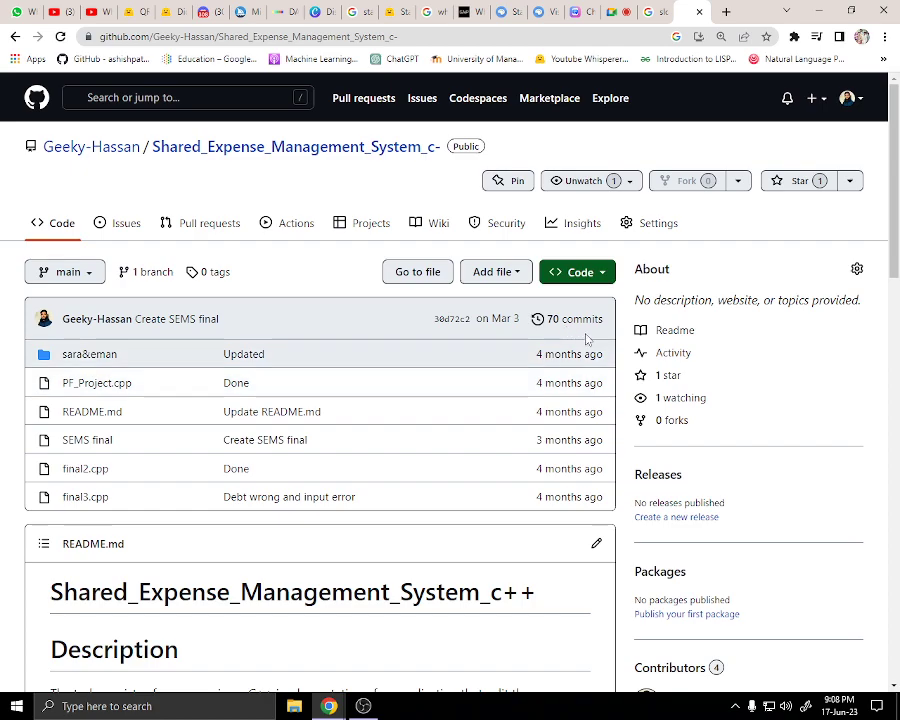
scroll(259, 458, "down", 3)
scroll(268, 420, "up", 3)
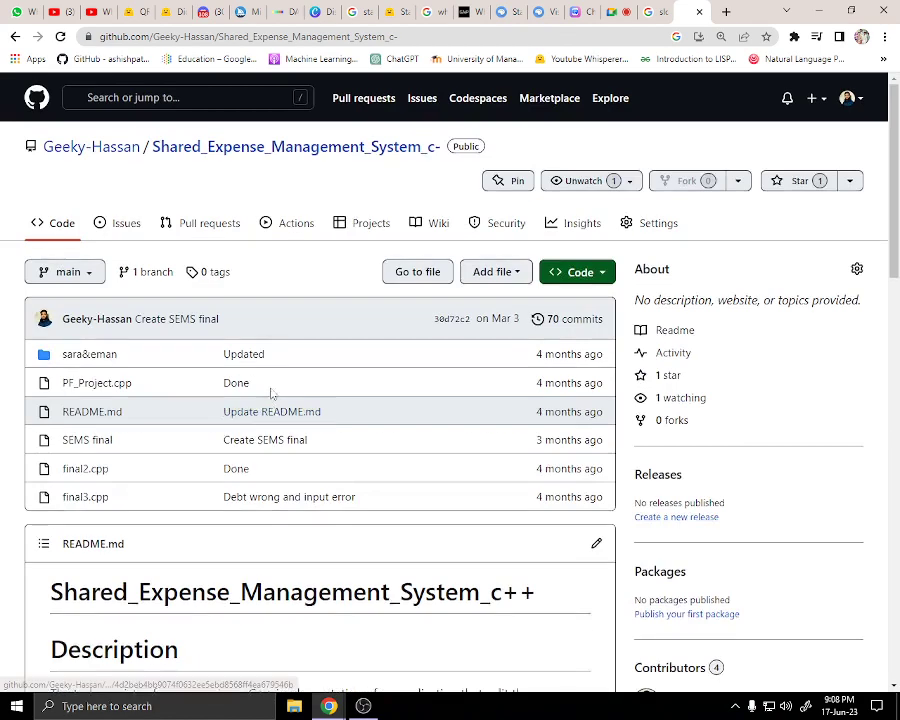
Switch to the Stable Diffusion 2.1 Demo on Hugging Face and highlight its title and text-to-image description.
left_click(392, 12)
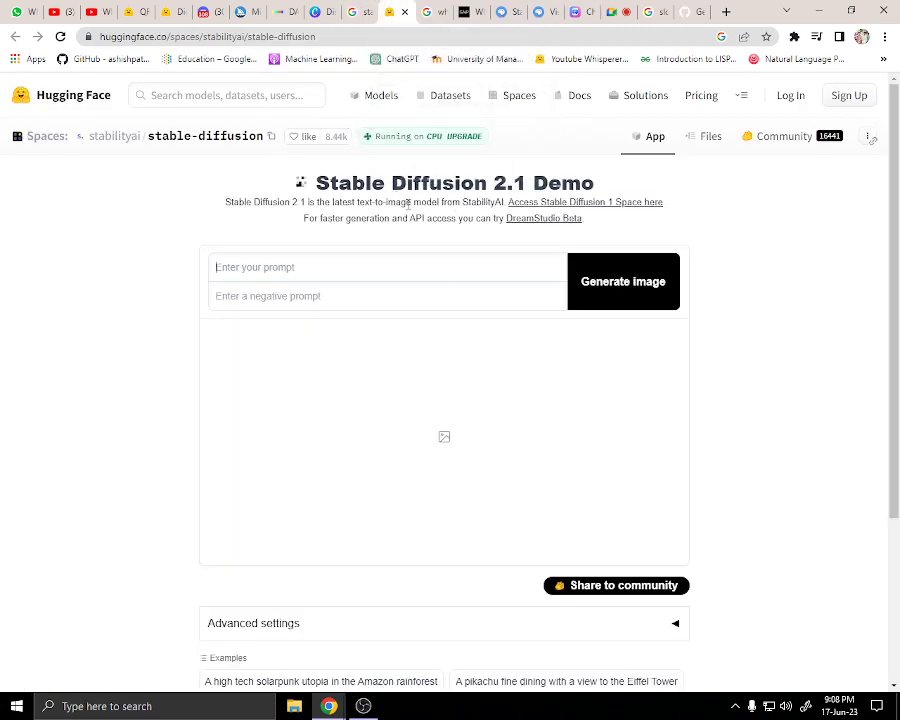
left_click_drag(347, 203, 411, 203)
left_click(497, 215)
left_click_drag(316, 182, 565, 183)
left_click(613, 184)
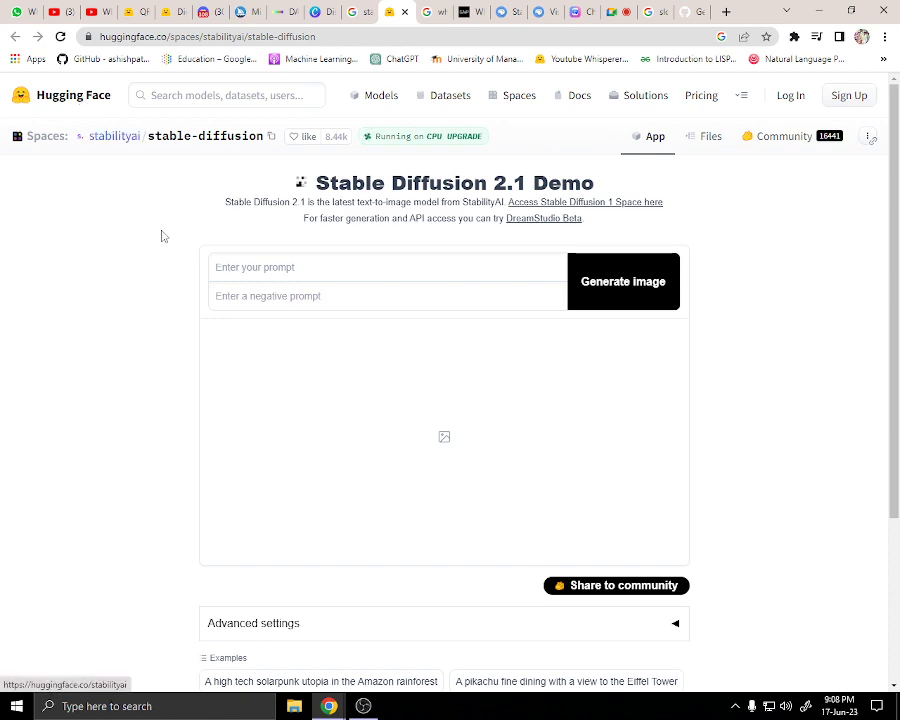
Enter "bear riding a horse in front of a skyscrper" as the image prompt.
left_click(310, 263)
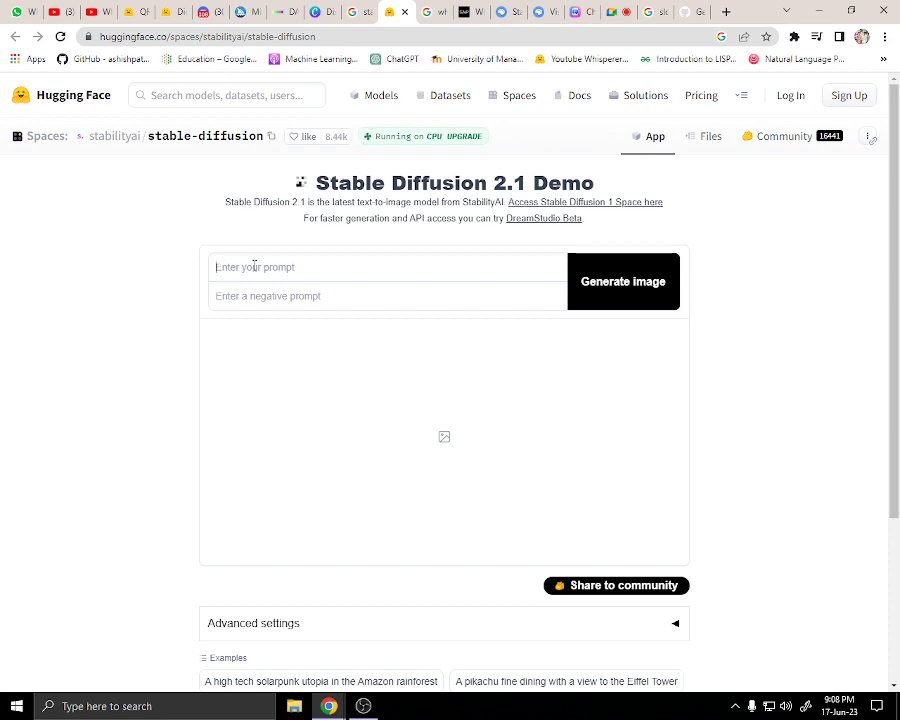
type("bear riding a hor")
type("se in front")
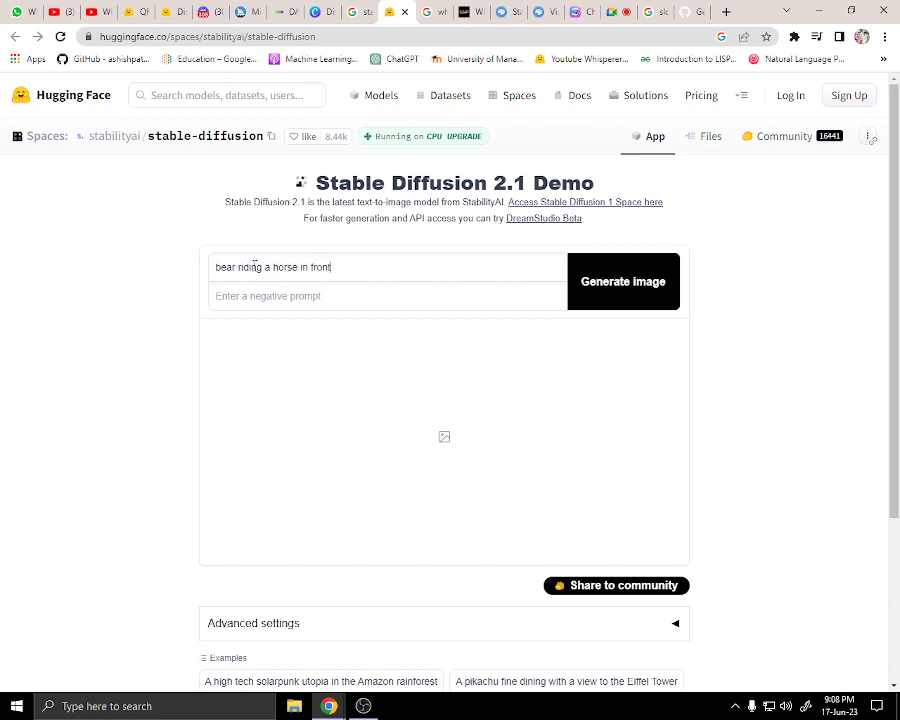
type(" of s skyscrper")
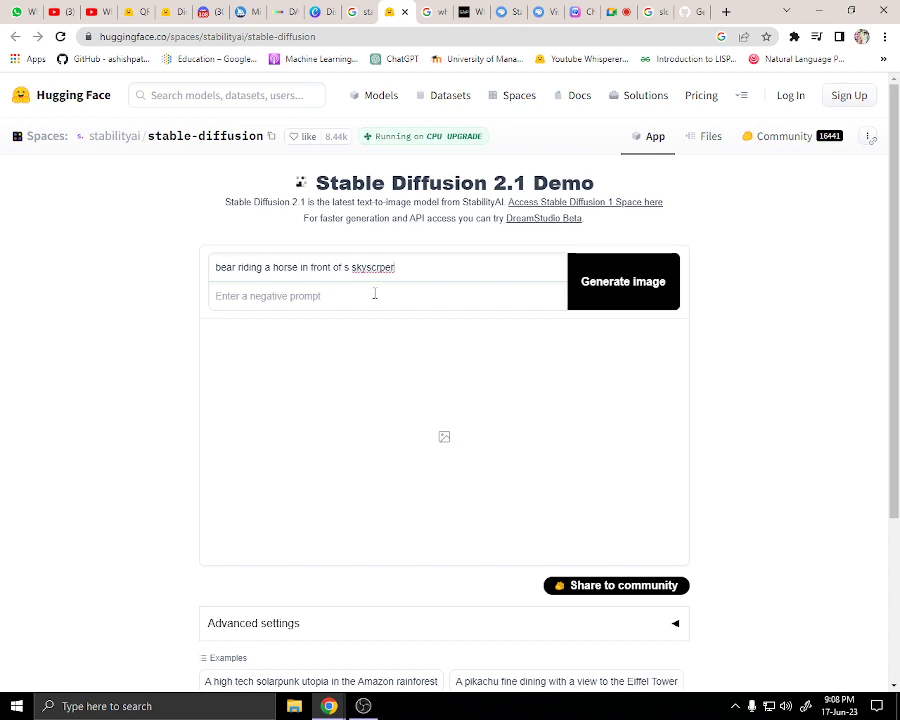
key("BackSpace")
type("a")
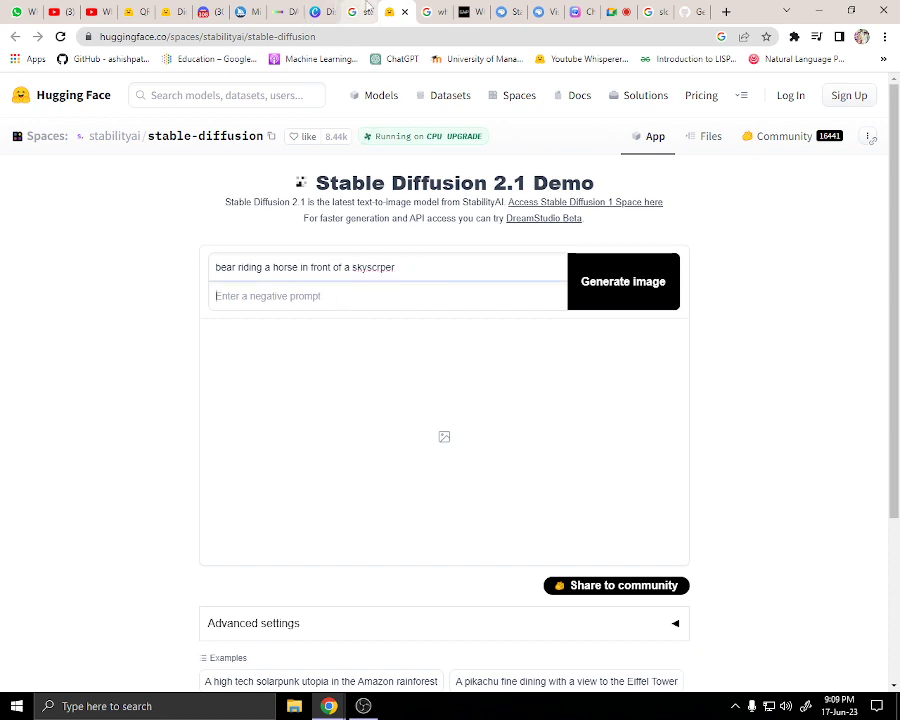
Switch to the Google Meet call and admit the participant waiting to join.
left_click(609, 10)
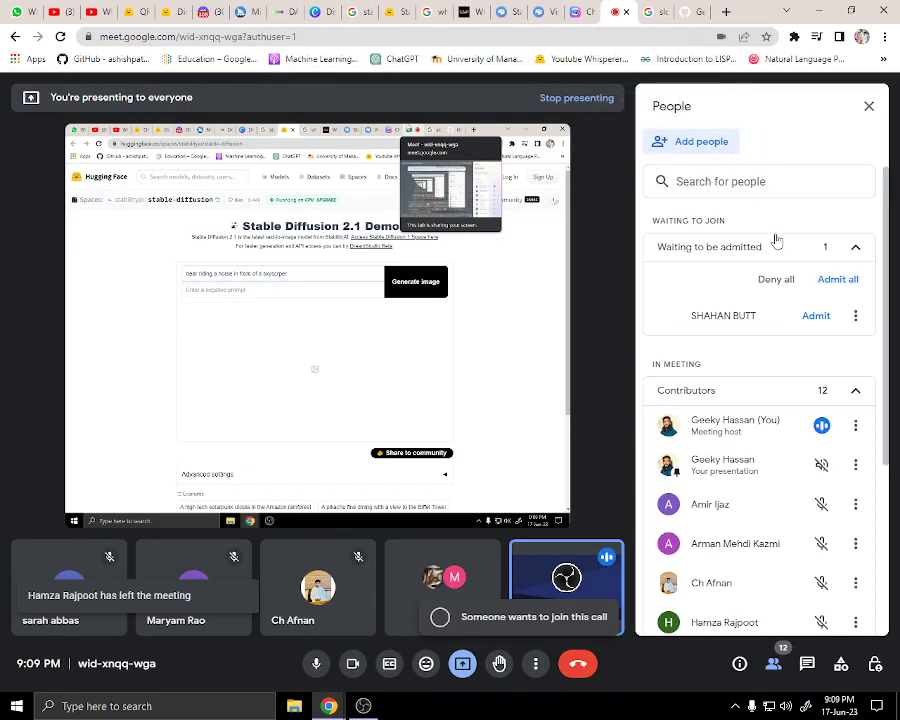
left_click(816, 318)
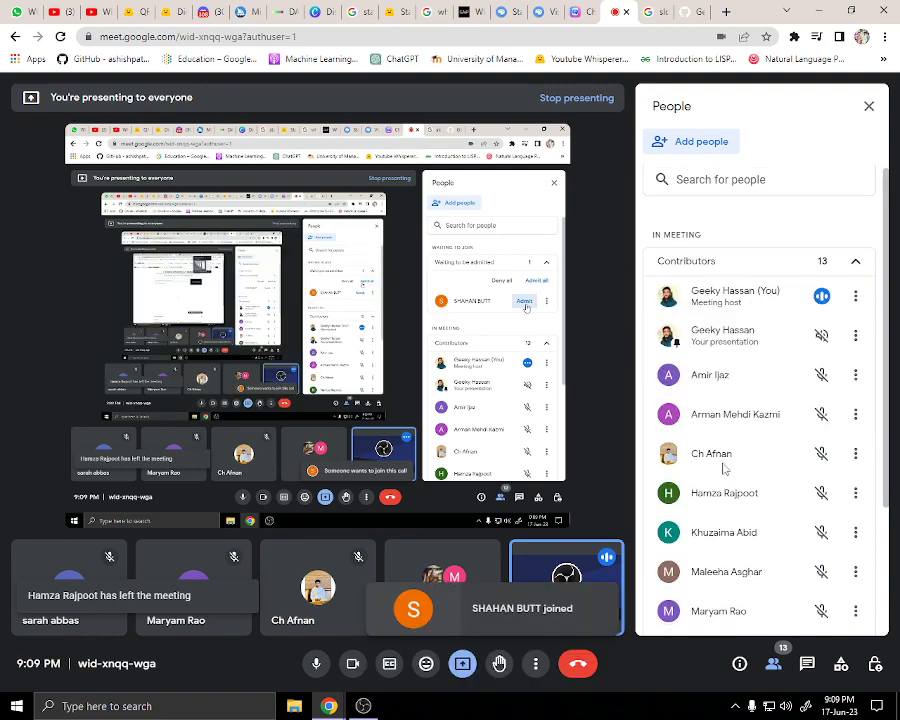
Return to the Stable Diffusion 2.1 Demo, enter "blood,weapons" as the negative prompt and generate the images.
left_click(468, 11)
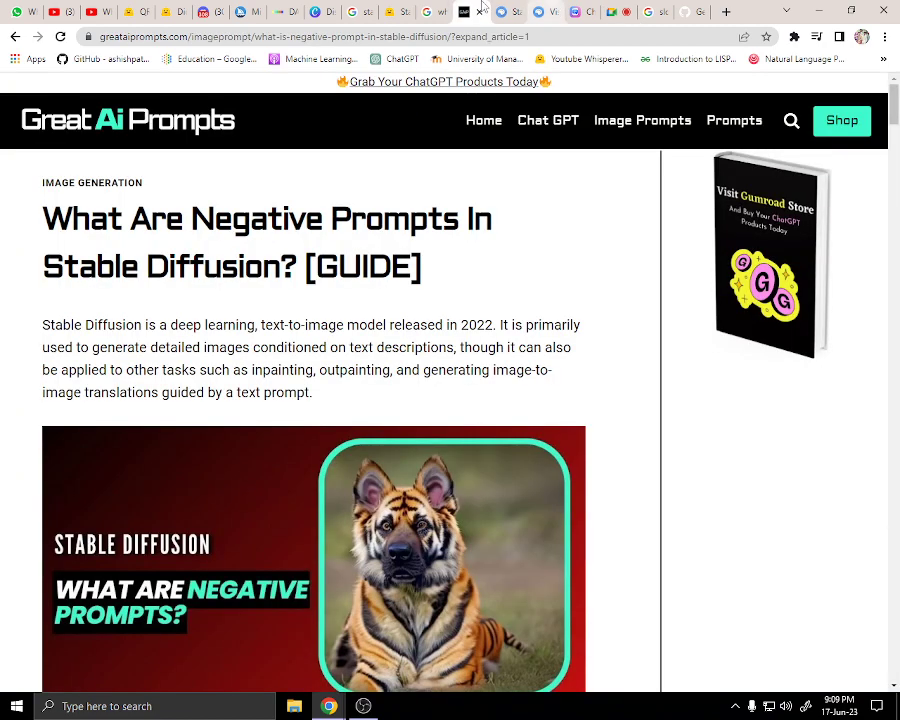
left_click(424, 10)
left_click(396, 11)
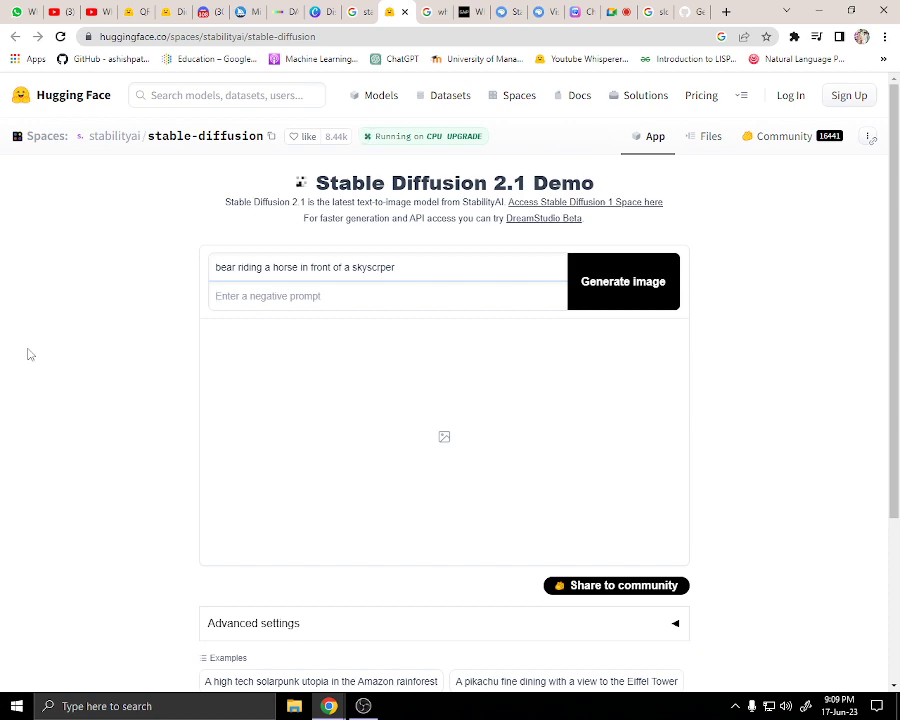
type("blood,weapons")
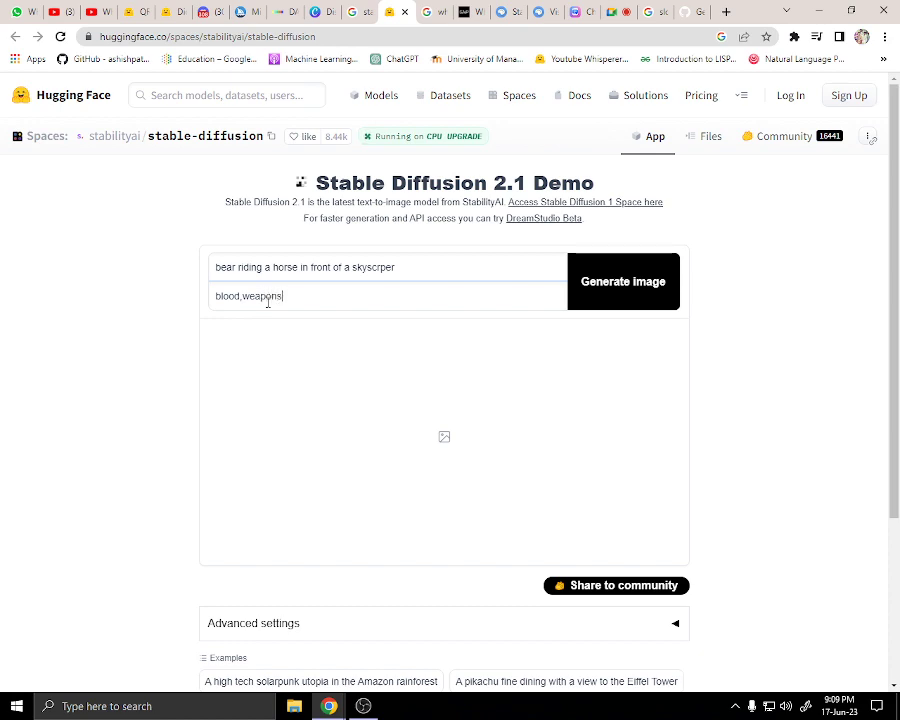
left_click(657, 298)
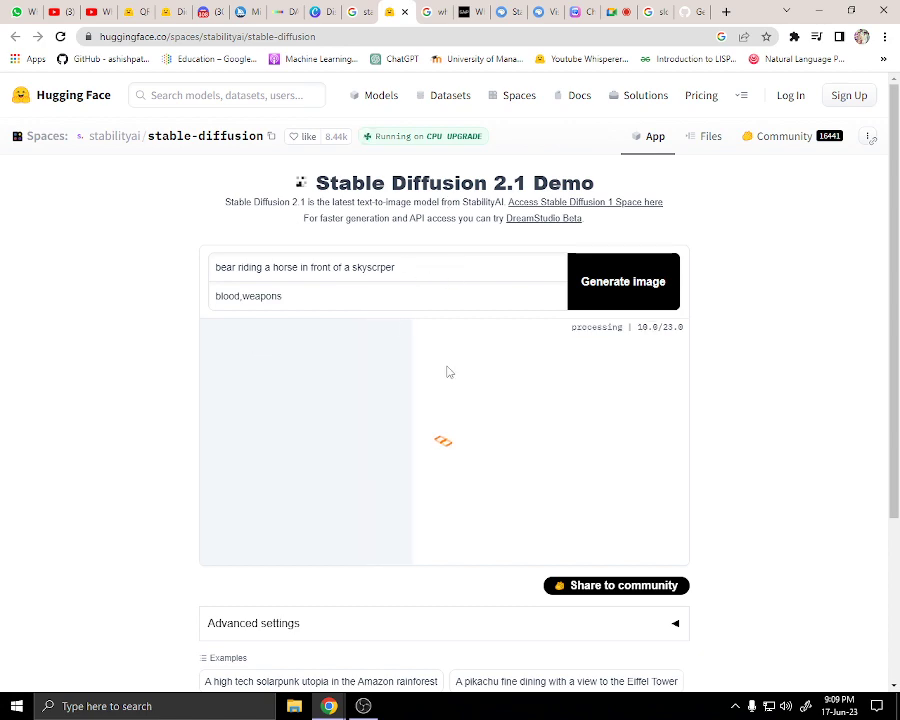
scroll(446, 466, "down", 4)
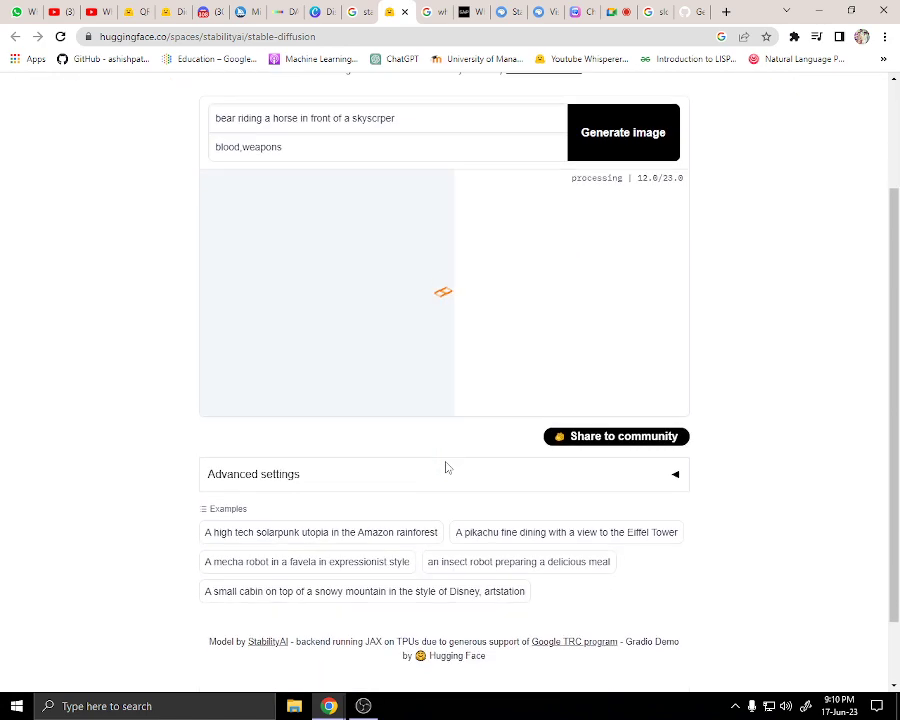
scroll(446, 466, "up", 2)
scroll(446, 466, "down", 2)
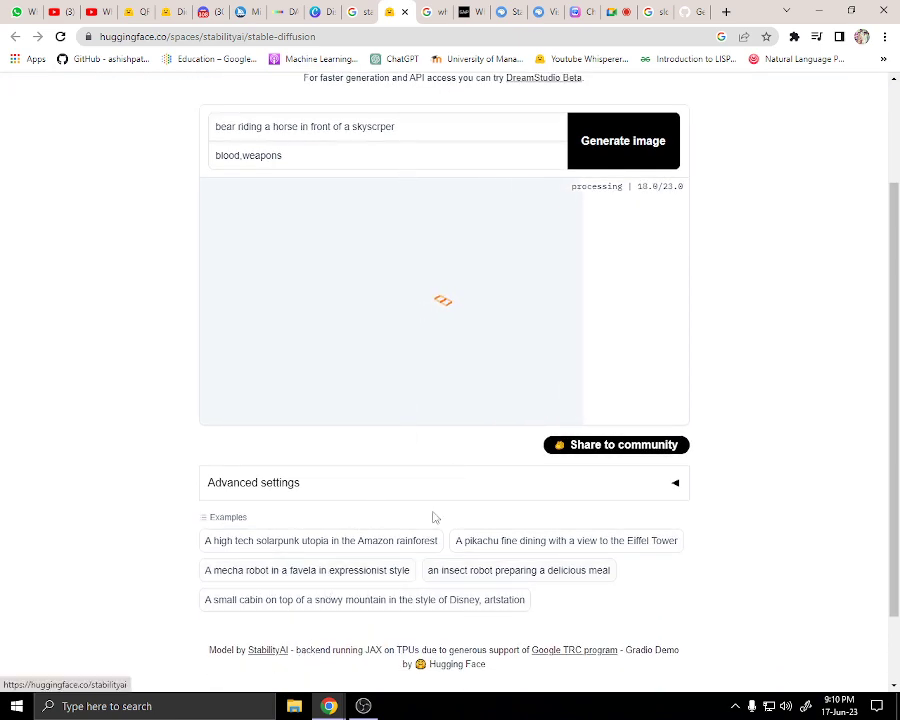
scroll(400, 480, "up", 1)
scroll(369, 453, "up", 1)
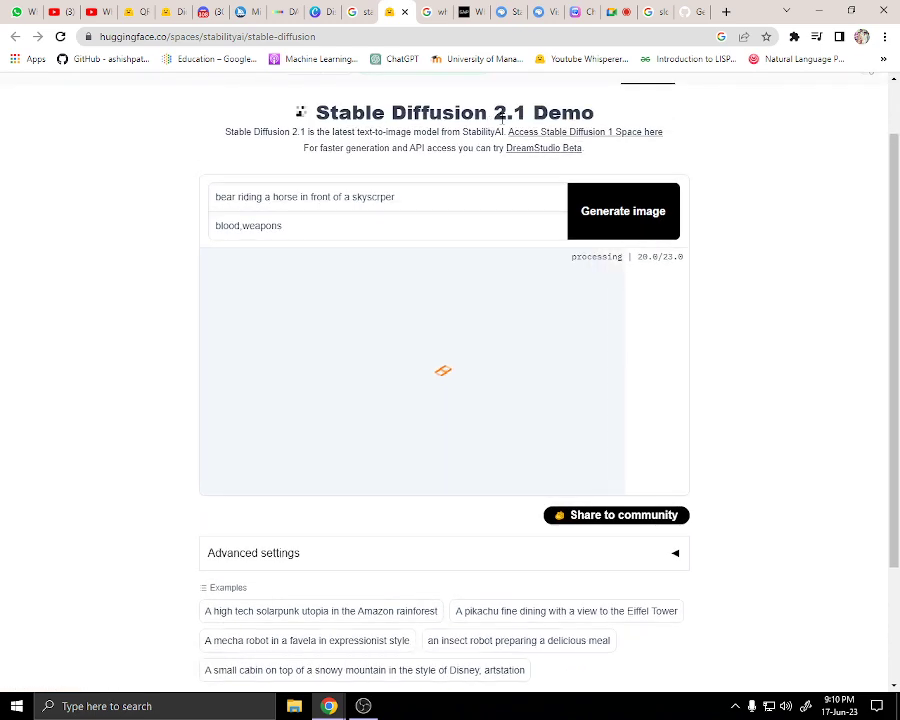
scroll(495, 280, "up", 1)
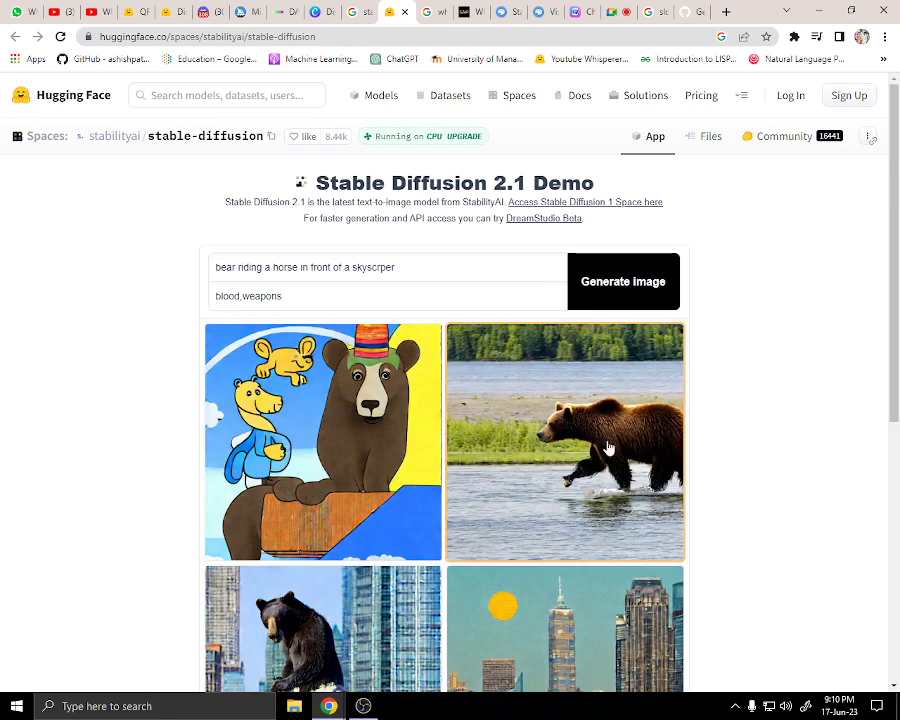
Review the generated images and enlarge the one of the bear riding a horse in front of skyscrapers.
scroll(608, 448, "down", 1)
scroll(608, 448, "down", 1)
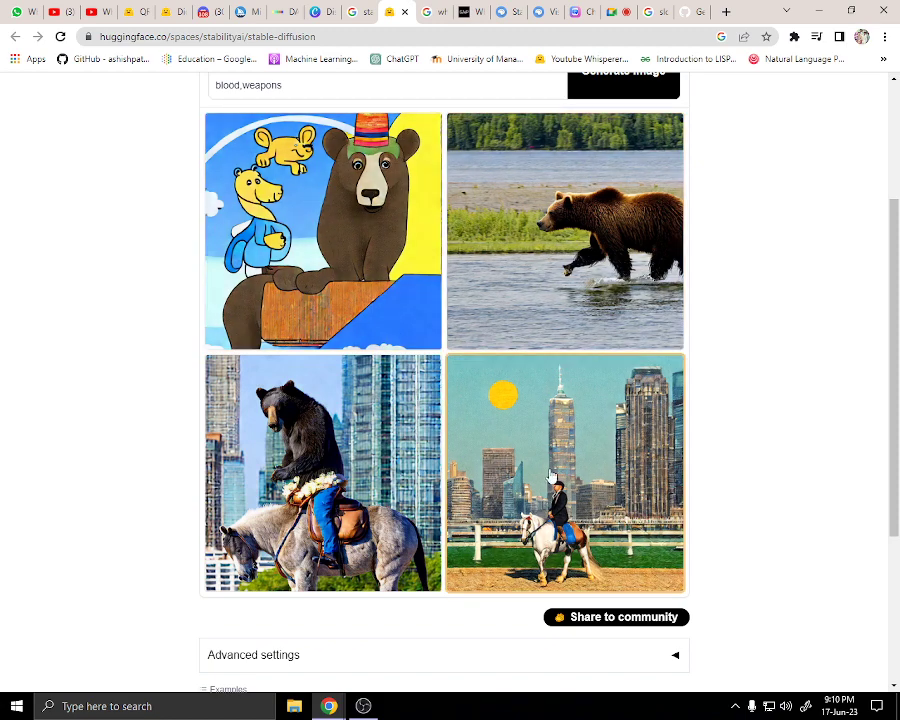
left_click(262, 360)
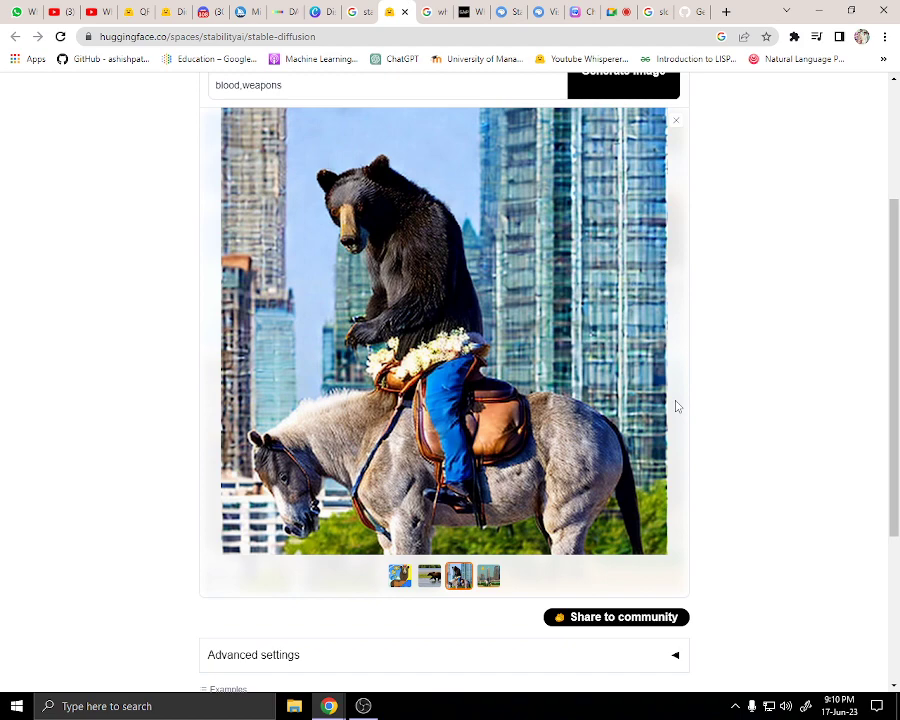
scroll(736, 400, "up", 1)
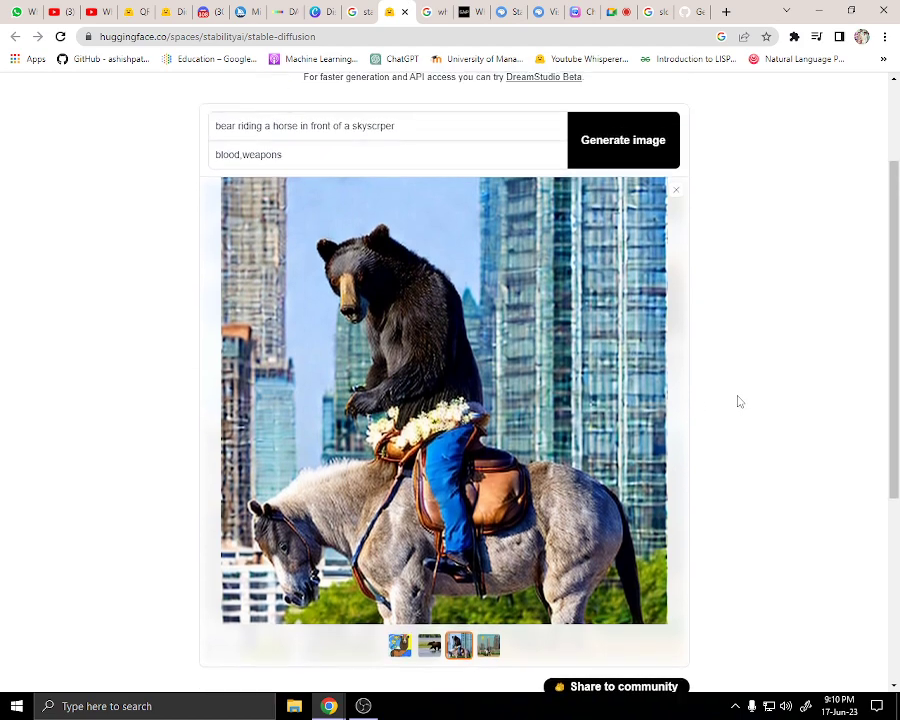
scroll(738, 401, "down", 1)
scroll(739, 401, "up", 1)
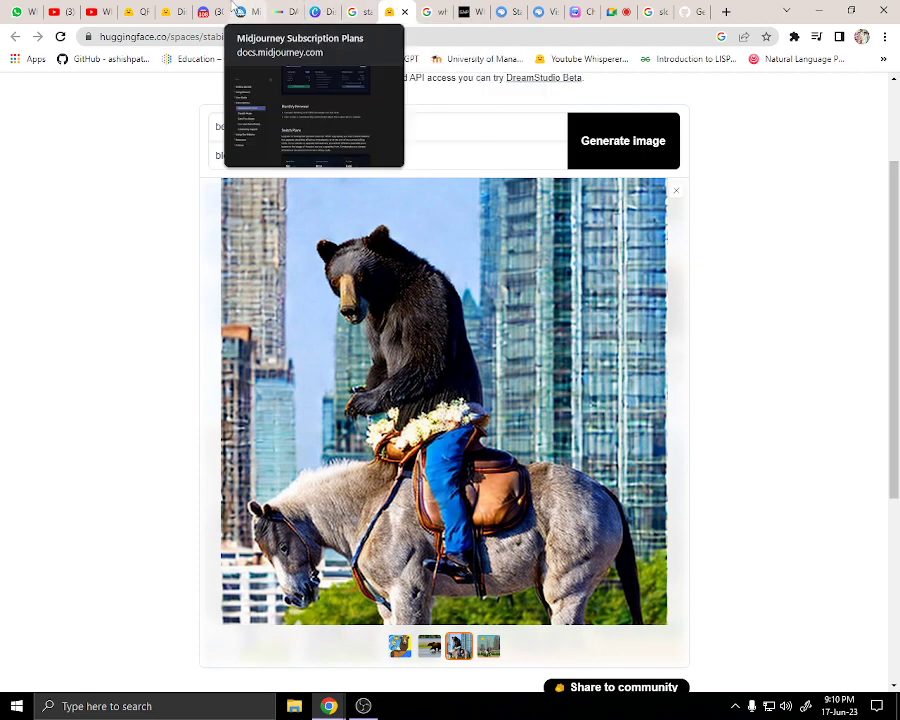
Read the in-call messages in Google Meet and return to the Stable Diffusion demo.
left_click(612, 10)
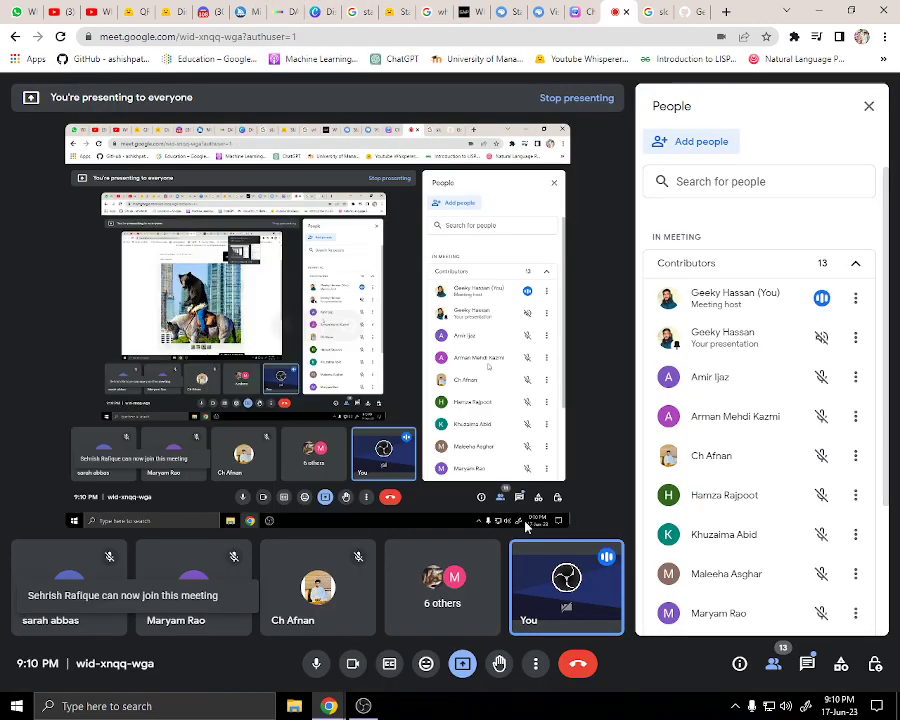
left_click(806, 665)
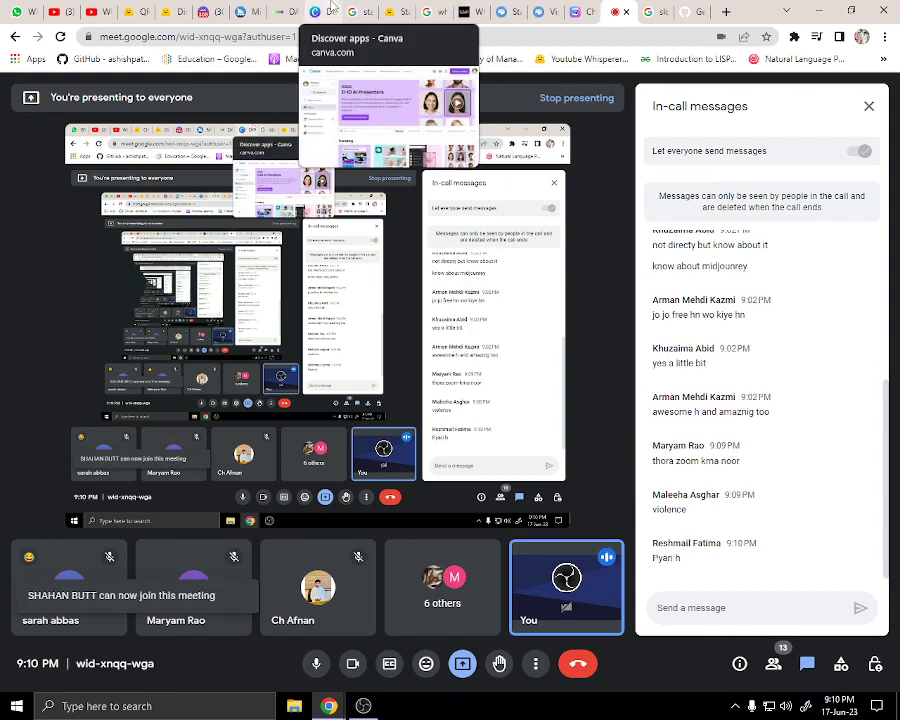
left_click(395, 12)
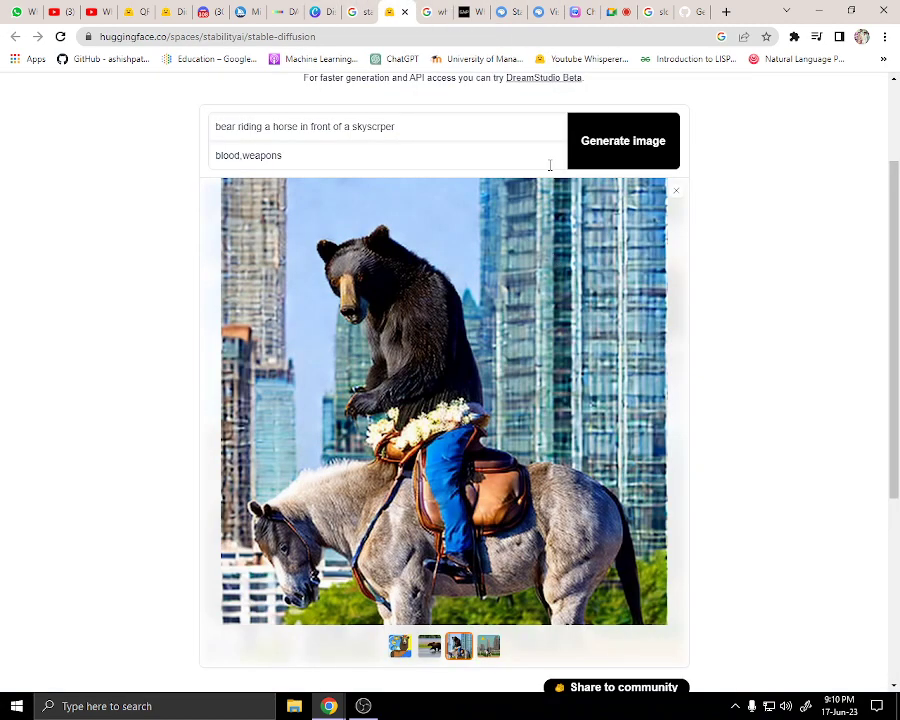
Load the example prompt "A pikachu fine dining with a view to the Eiffel Tower" with negative prompt "low quality" and generate its images.
scroll(485, 576, "down", 3)
scroll(300, 520, "up", 1)
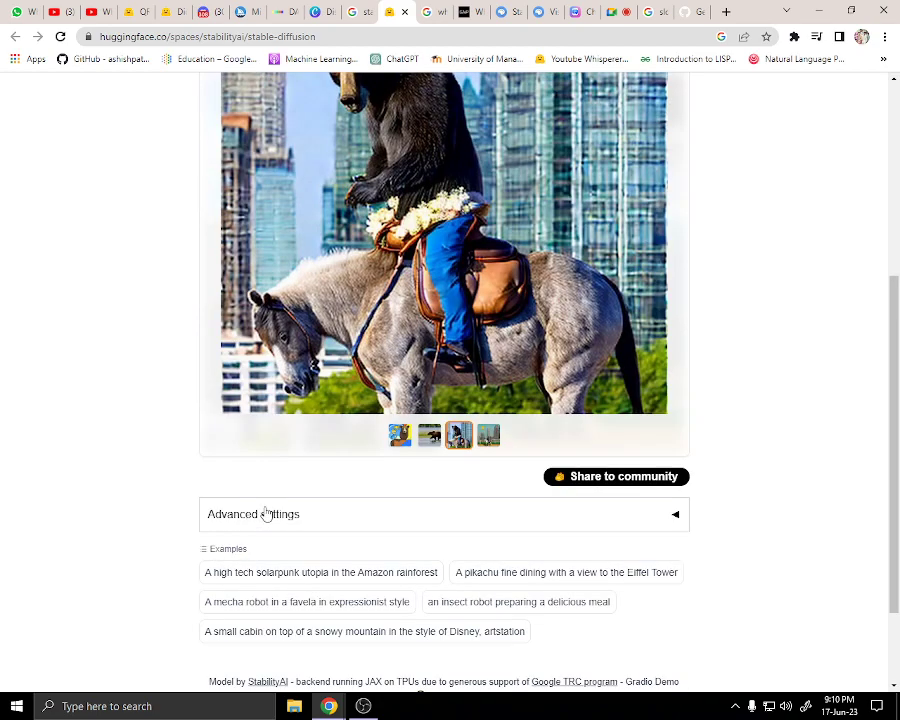
scroll(455, 495, "up", 4)
scroll(453, 478, "down", 5)
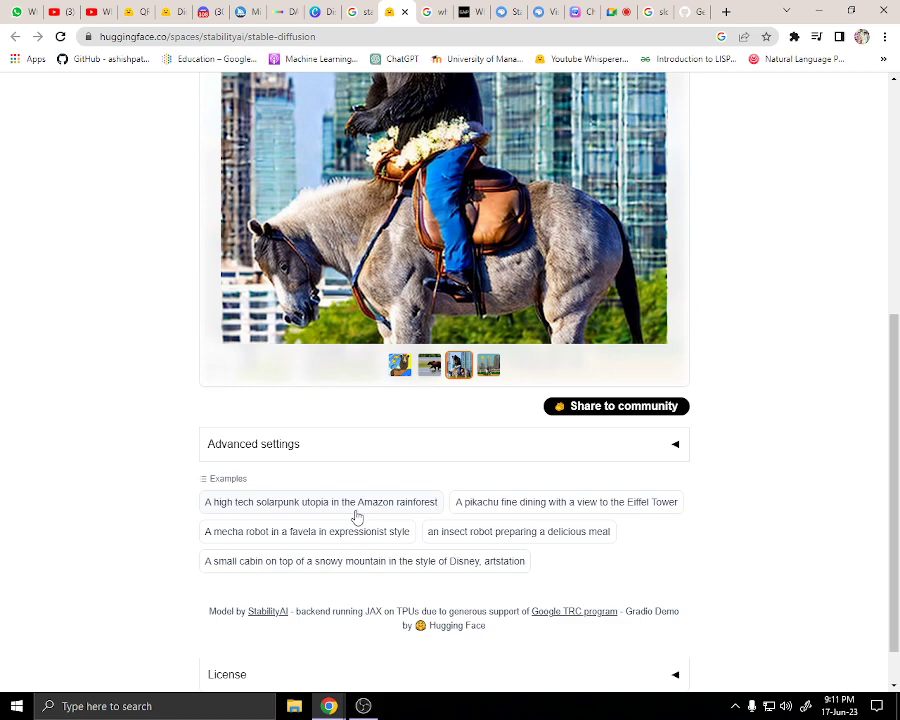
scroll(541, 491, "up", 1)
scroll(541, 491, "up", 5)
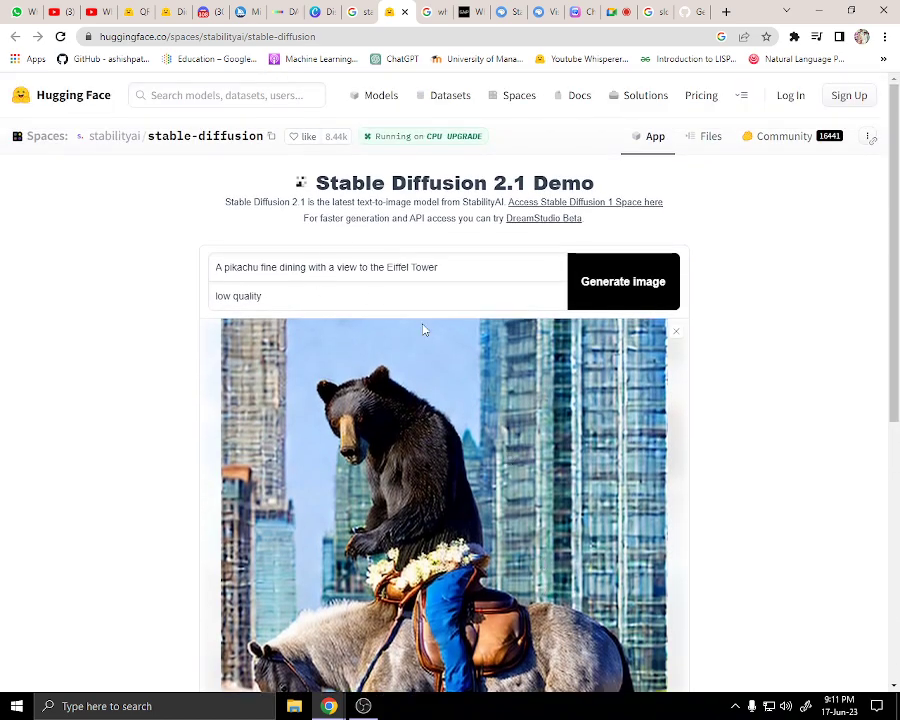
left_click(643, 292)
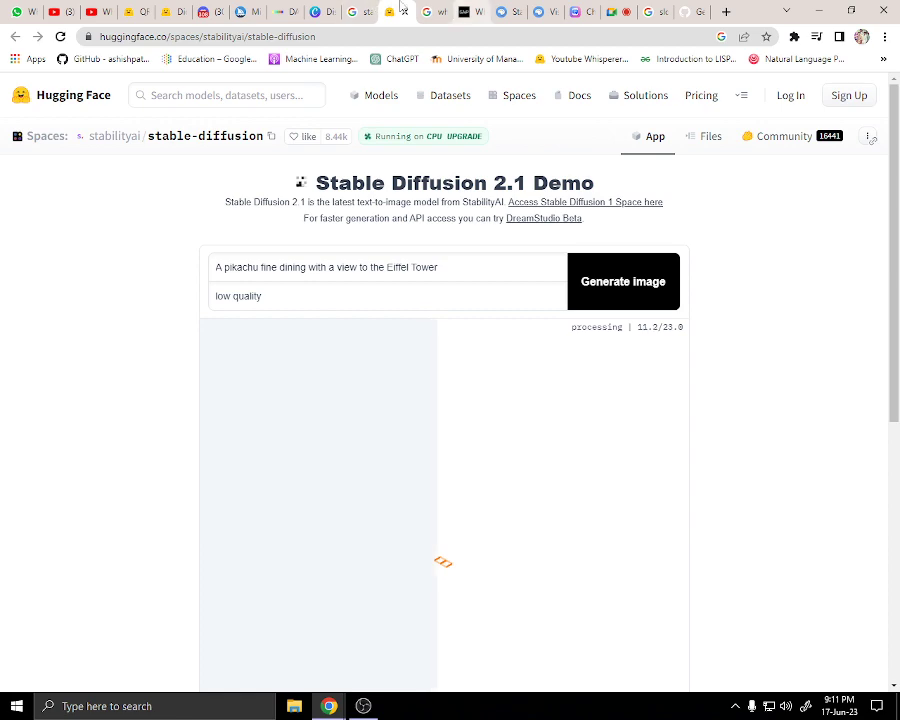
Check the Google Meet call while the images generate and come back to the Stable Diffusion demo.
left_click(617, 11)
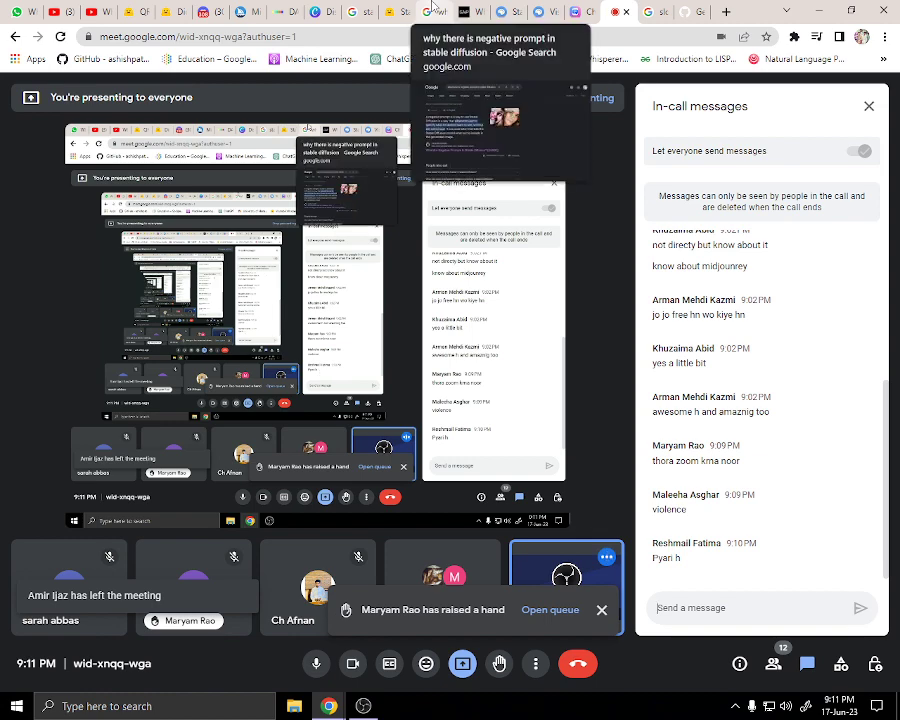
left_click(395, 11)
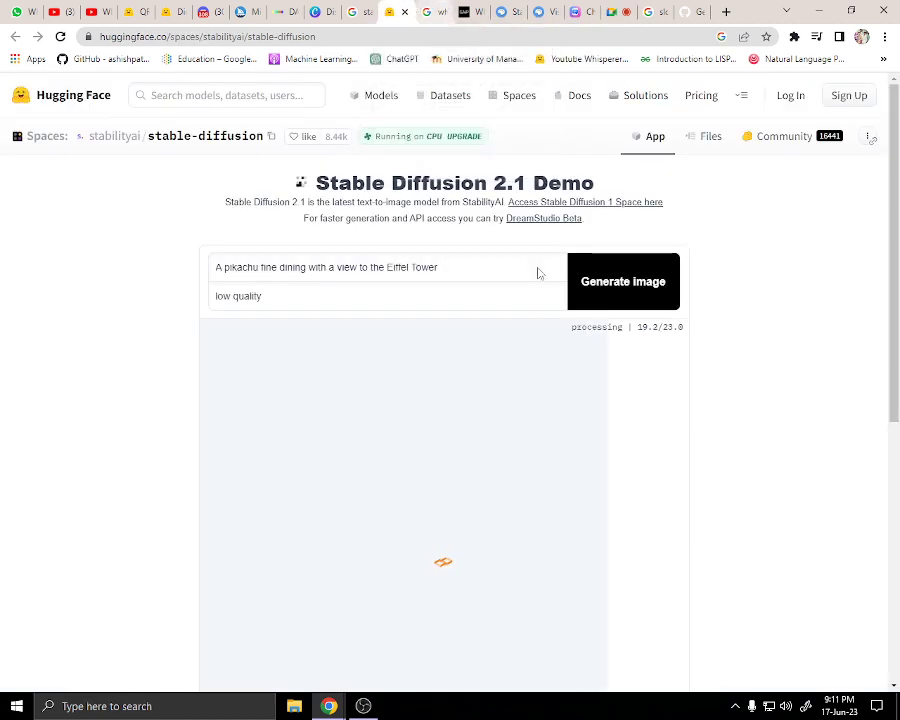
scroll(776, 384, "down", 3)
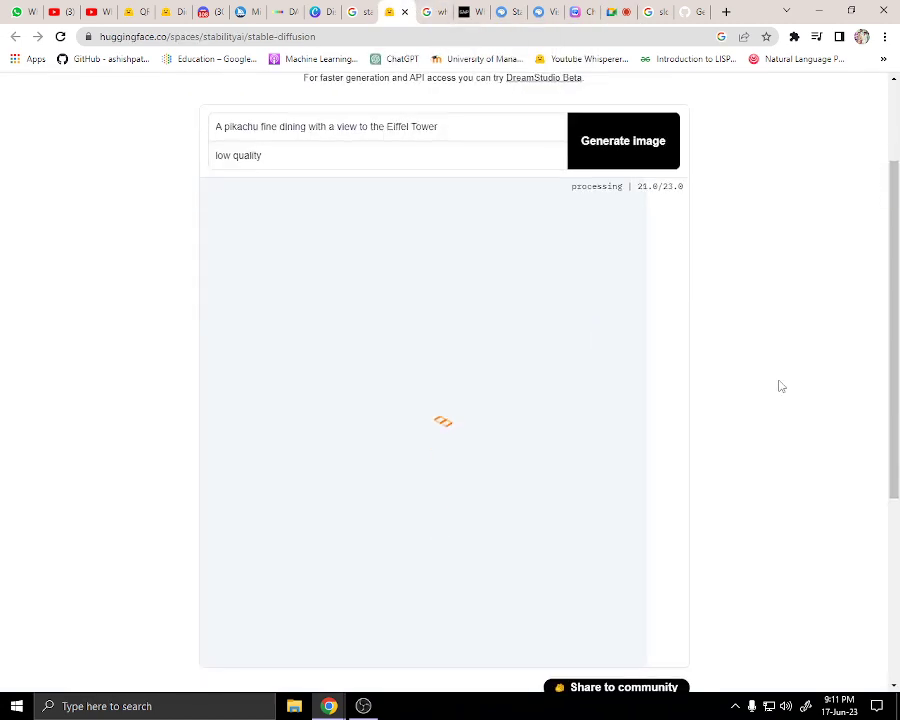
Zoom the demo page to 110% and compare the generated Pikachu images with their prompt.
key("ctrl+plus")
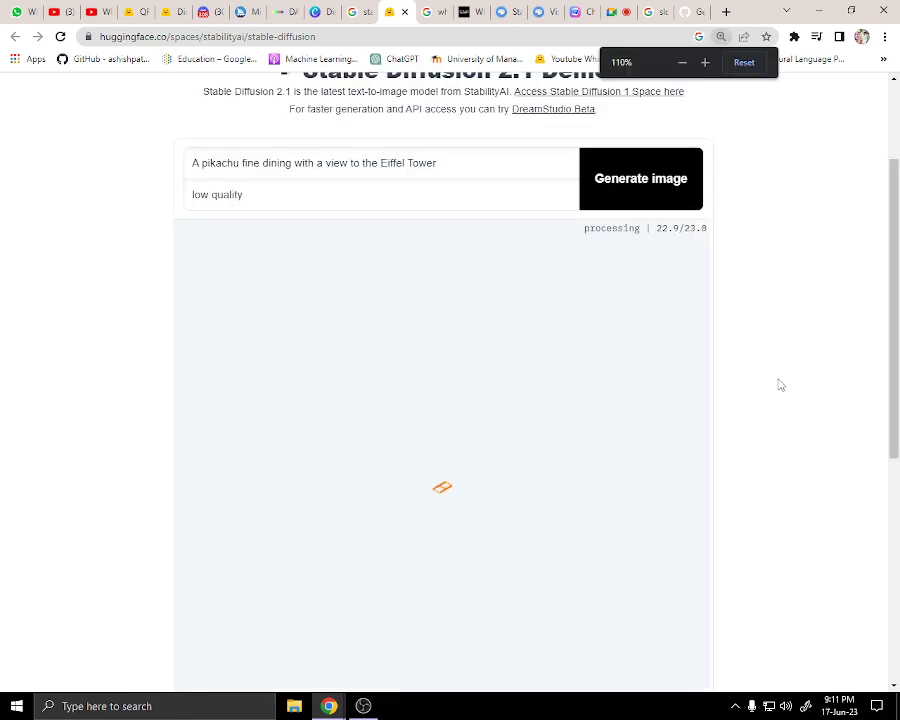
scroll(780, 385, "down", 1)
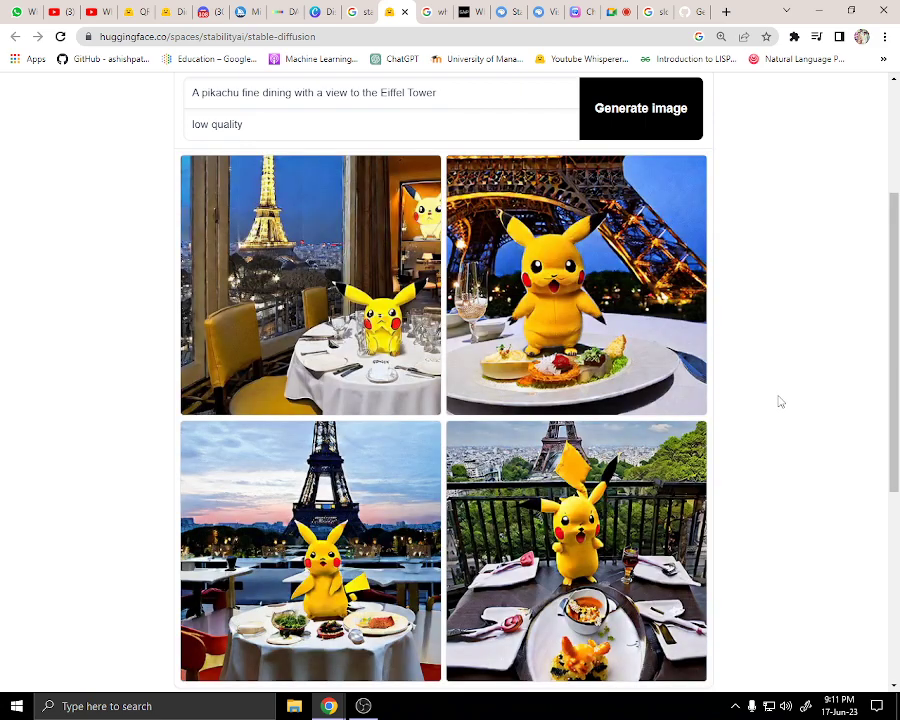
scroll(780, 401, "up", 1)
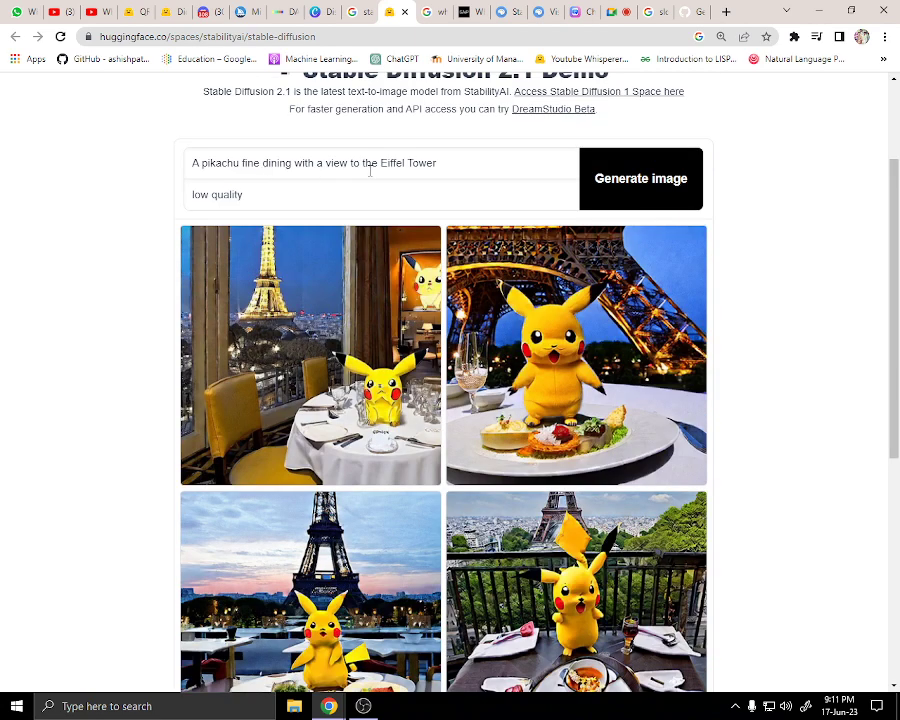
scroll(630, 465, "down", 3)
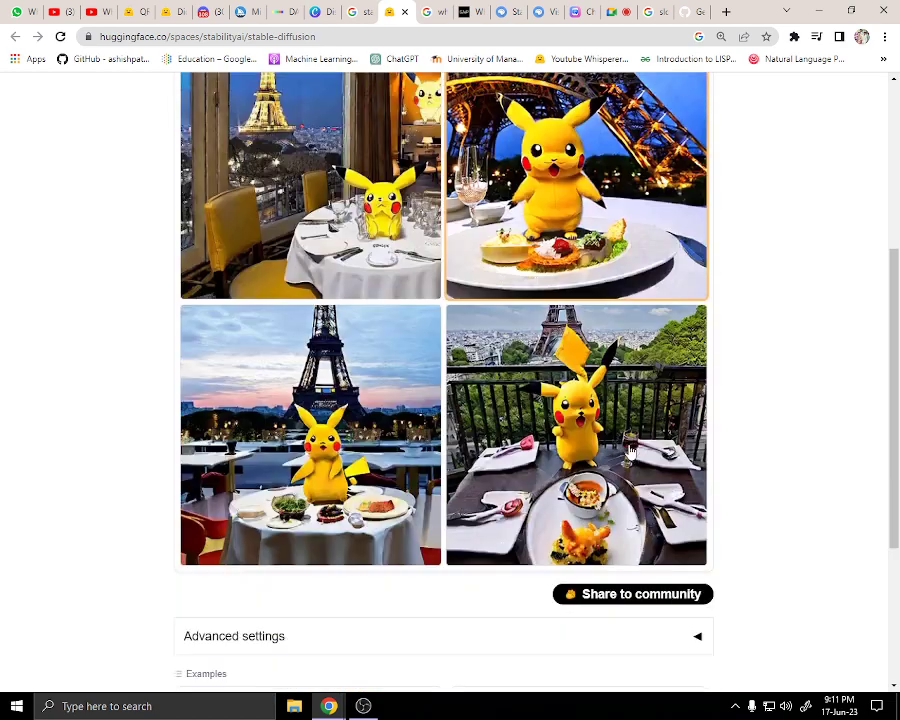
scroll(630, 465, "up", 3)
scroll(272, 200, "down", 2)
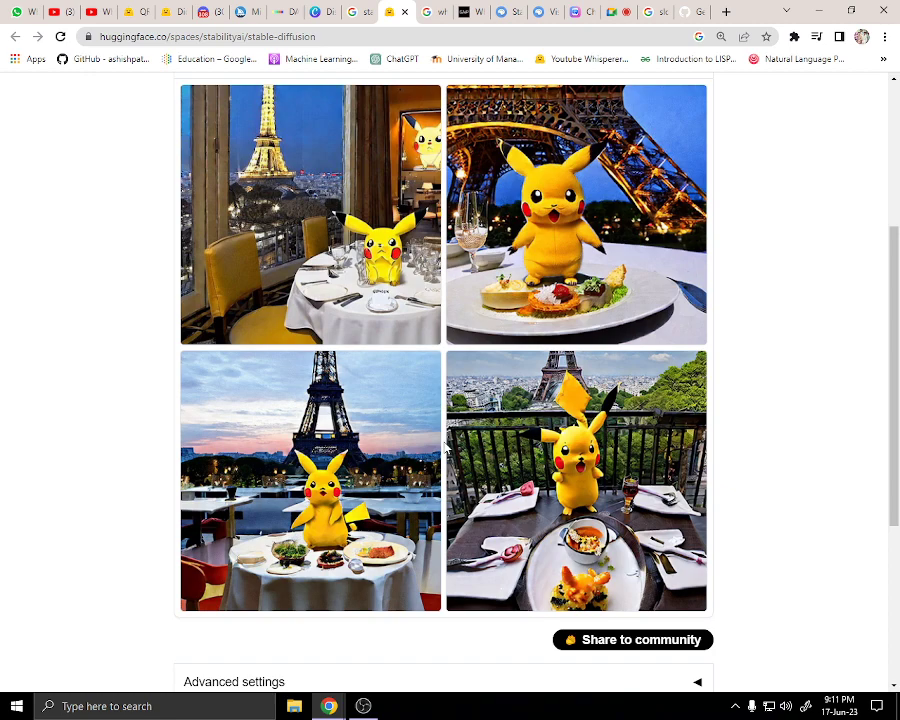
scroll(820, 150, "up", 3)
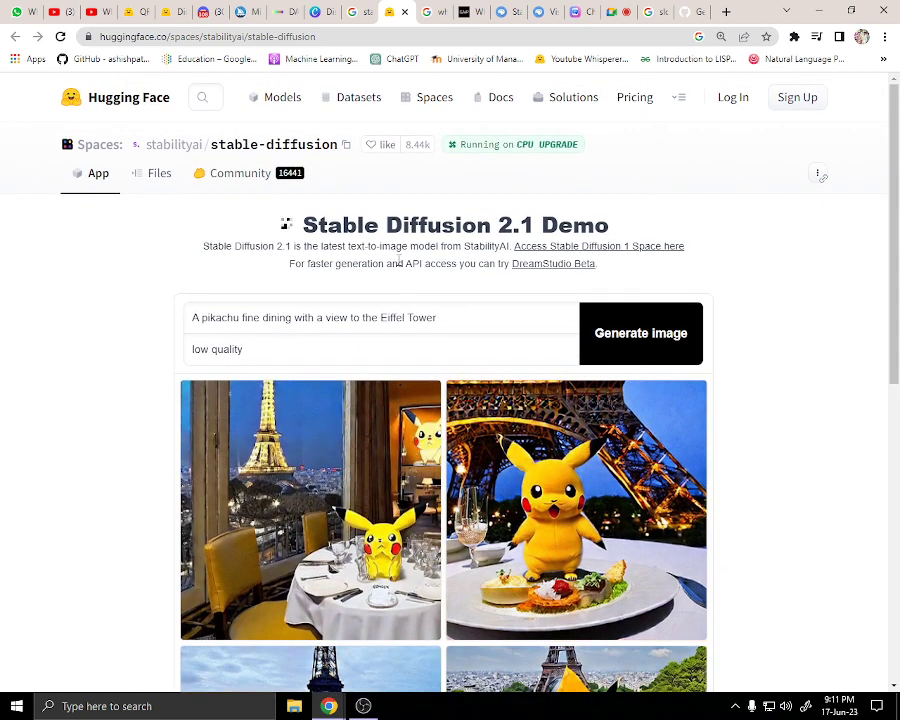
Switch to the Great AI Prompts guide on negative prompts in Stable Diffusion and expand the full article.
left_click(434, 330)
left_click(360, 12)
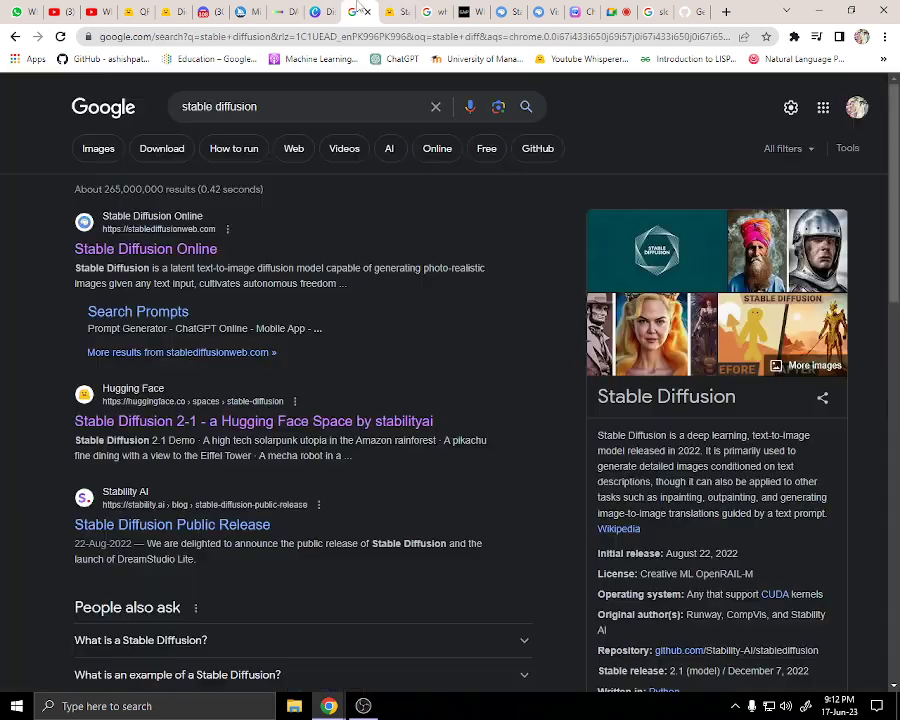
left_click(397, 8)
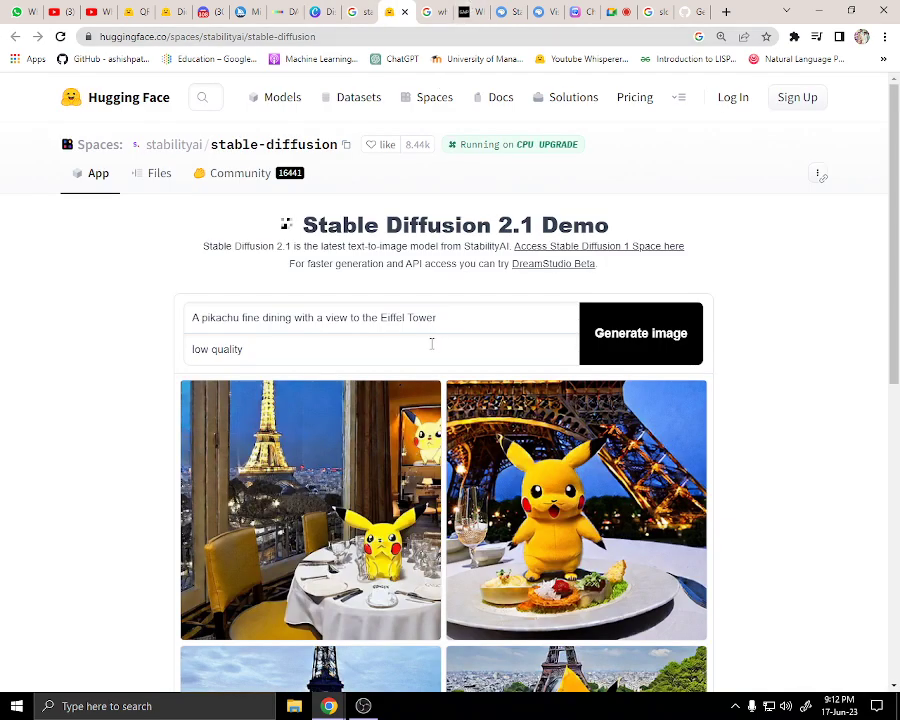
left_click(465, 12)
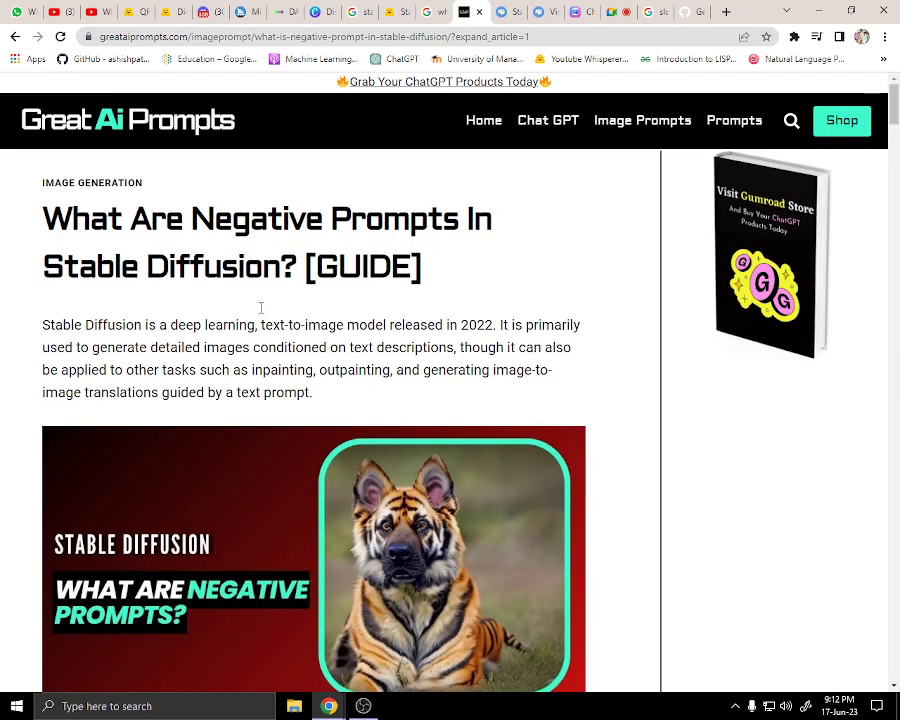
scroll(273, 273, "down", 5)
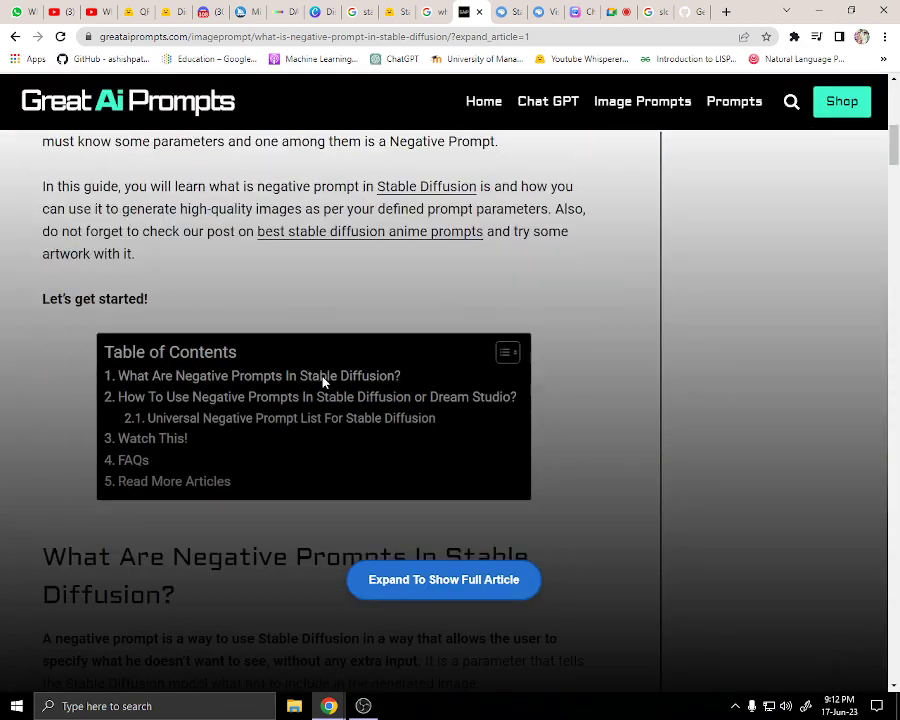
left_click(460, 590)
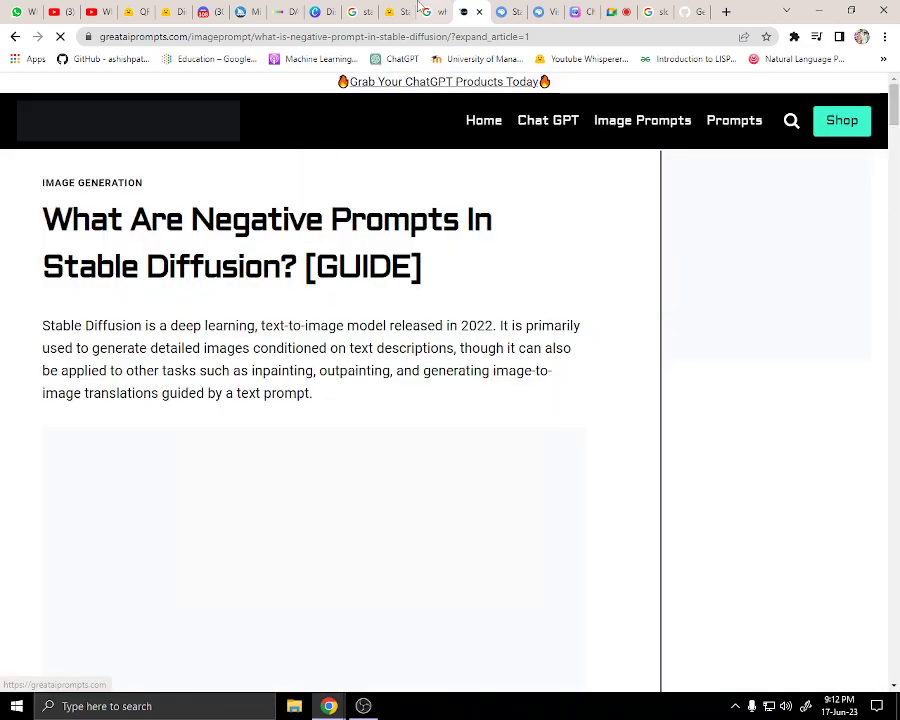
Return to the Stable Diffusion demo, glance at the DALL·E page, and review the generated Pikachu images against their prompts.
left_click(395, 11)
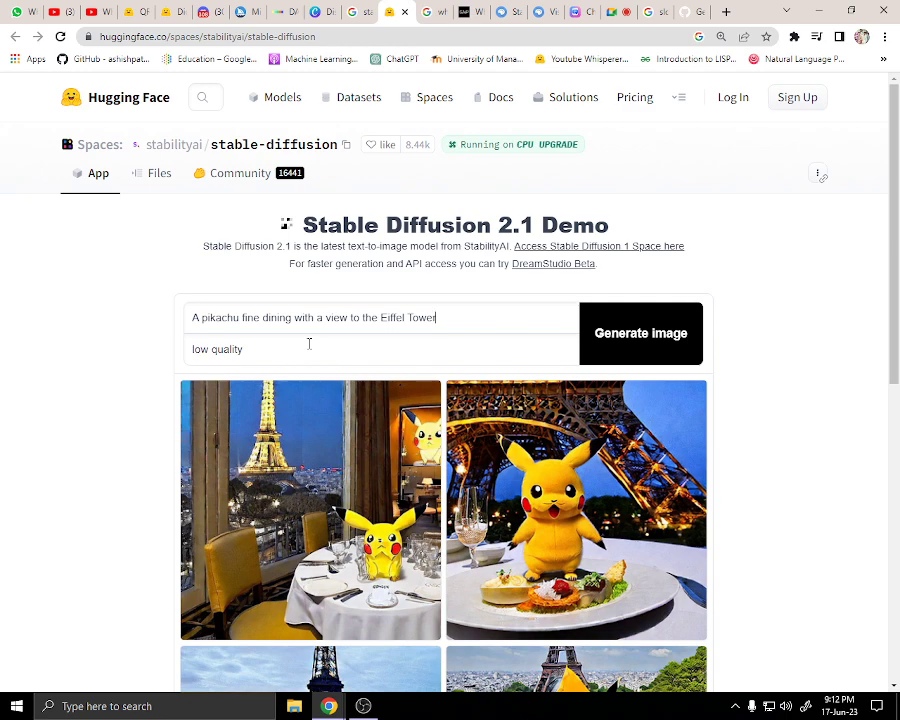
left_click(283, 12)
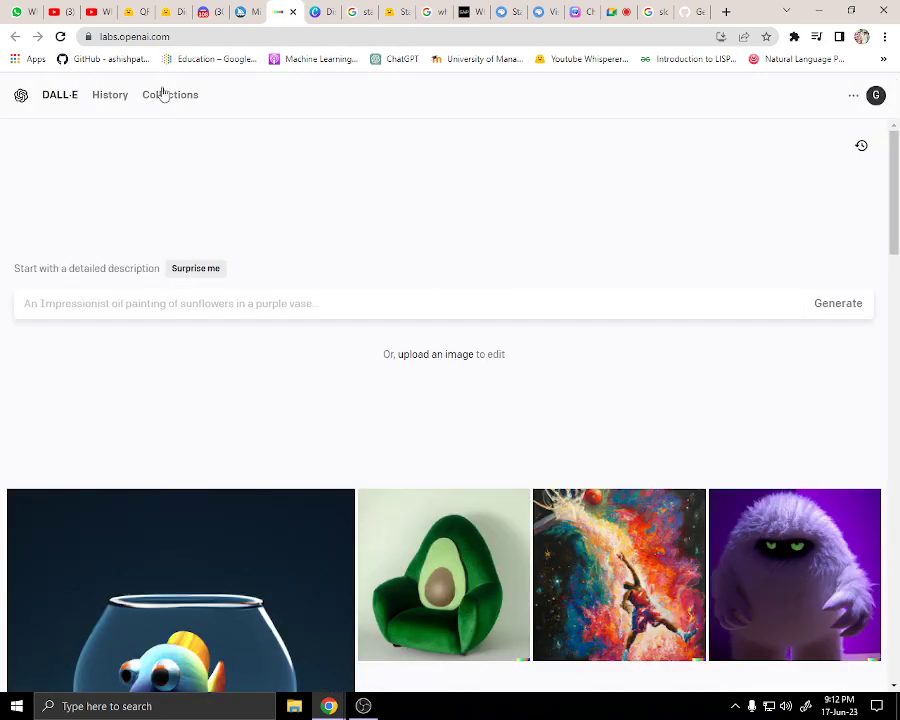
left_click(410, 7)
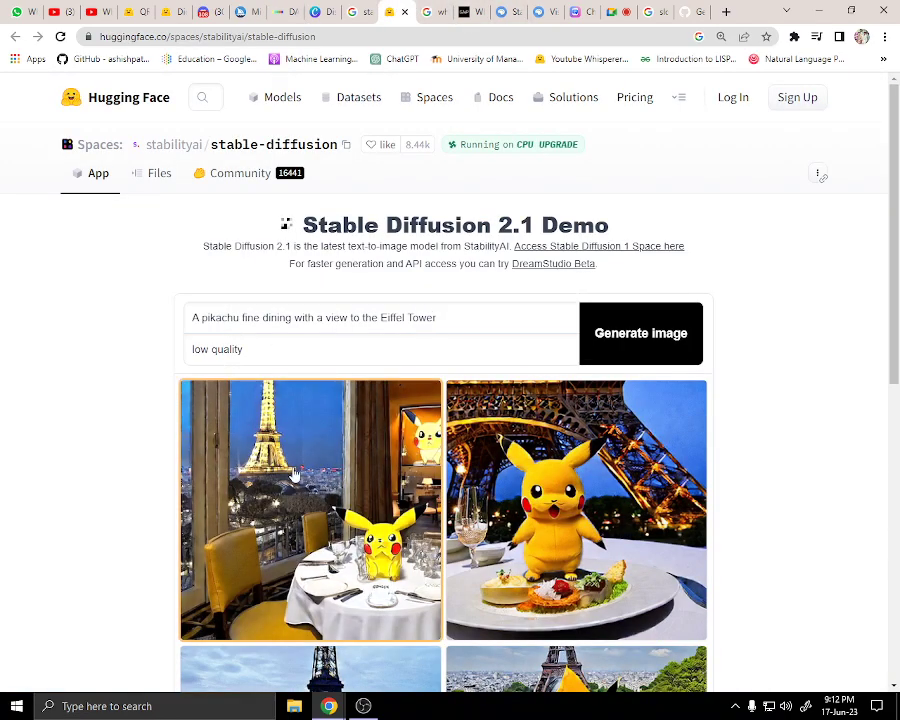
scroll(651, 475, "down", 3)
scroll(416, 432, "up", 2)
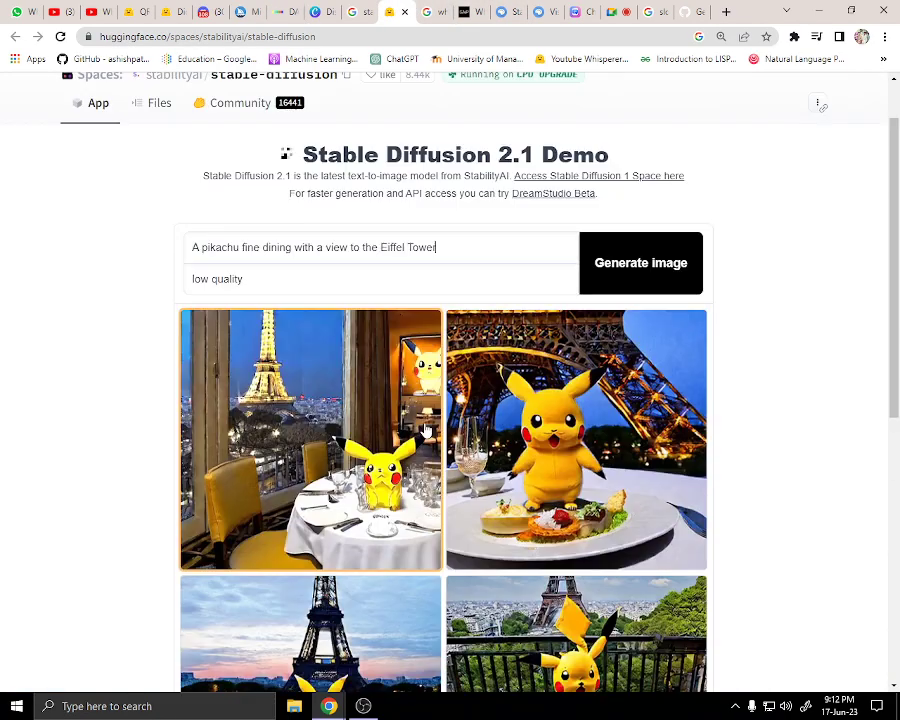
scroll(415, 430, "up", 1)
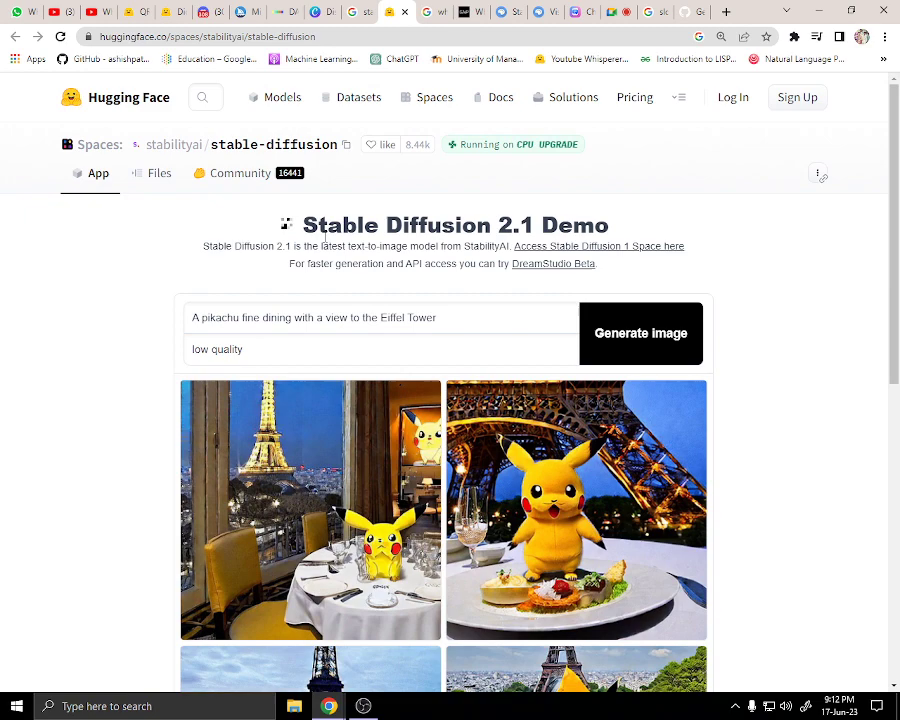
Switch to the DALL·E page, set its zoom to 110%, and browse the gallery of example images and their prompts.
left_click(270, 12)
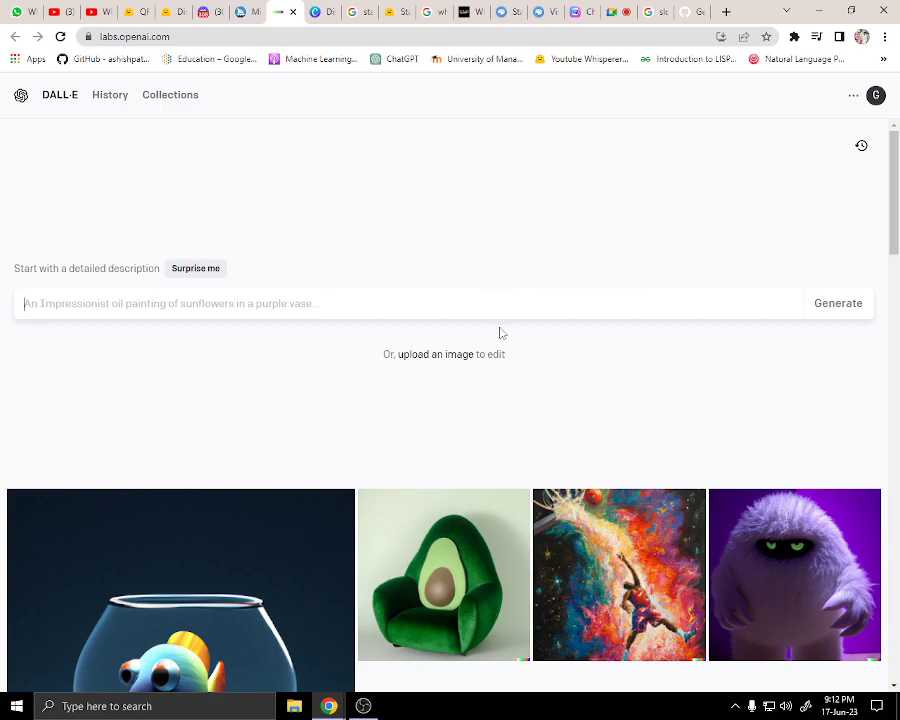
scroll(505, 360, "down", 3)
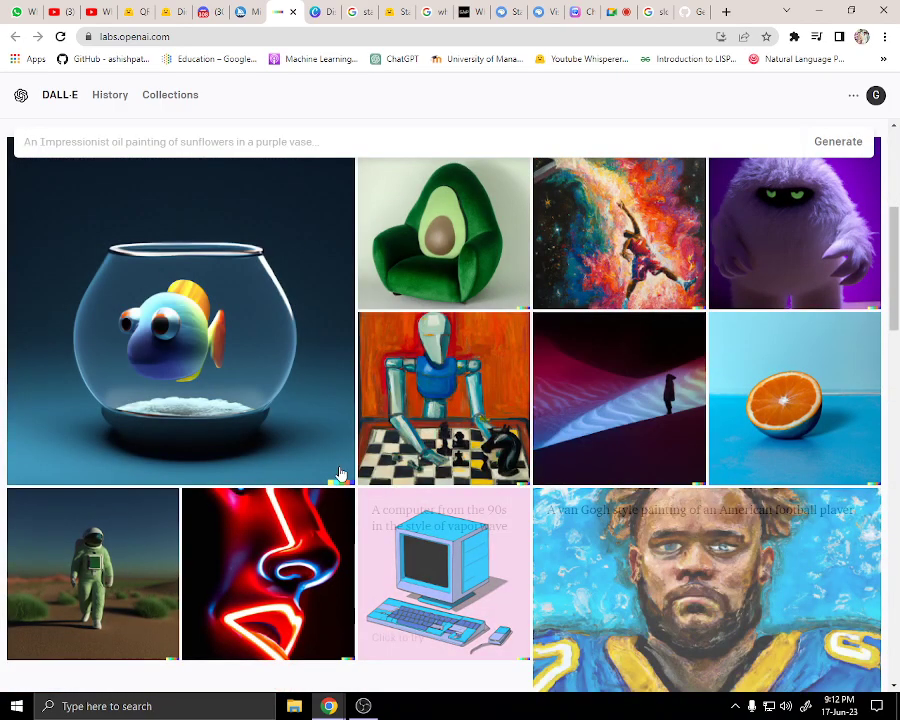
scroll(150, 487, "down", 3)
scroll(148, 562, "down", 3)
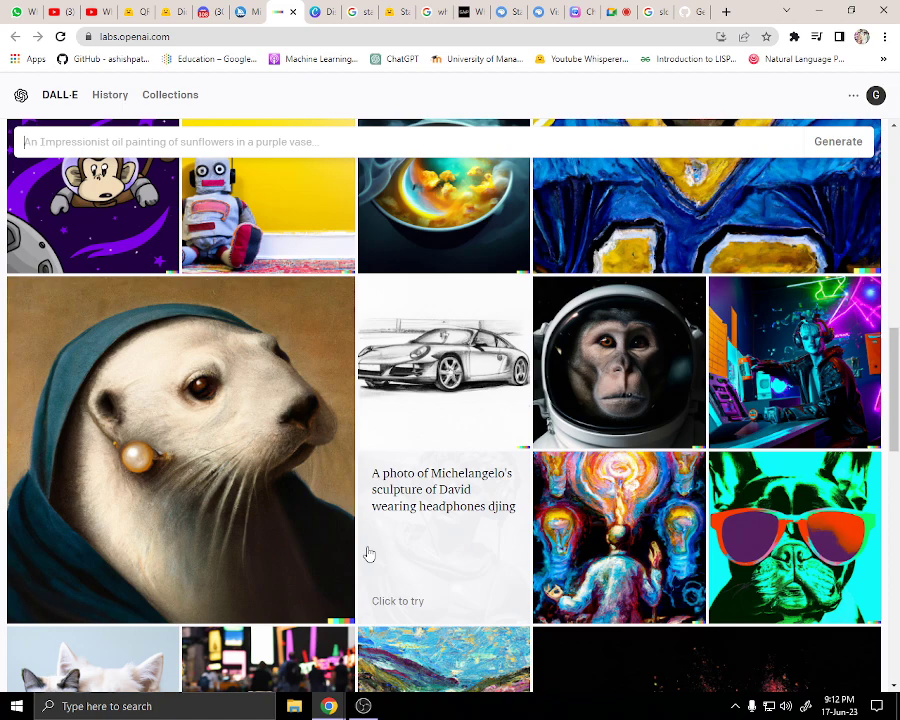
key("ctrl+minus")
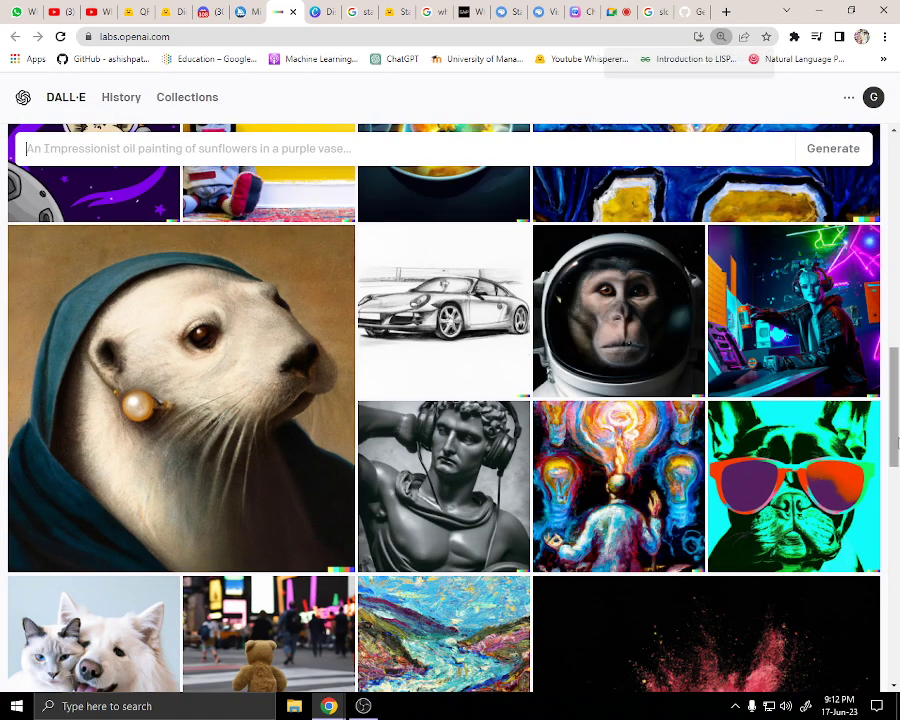
scroll(15, 600, "down", 1)
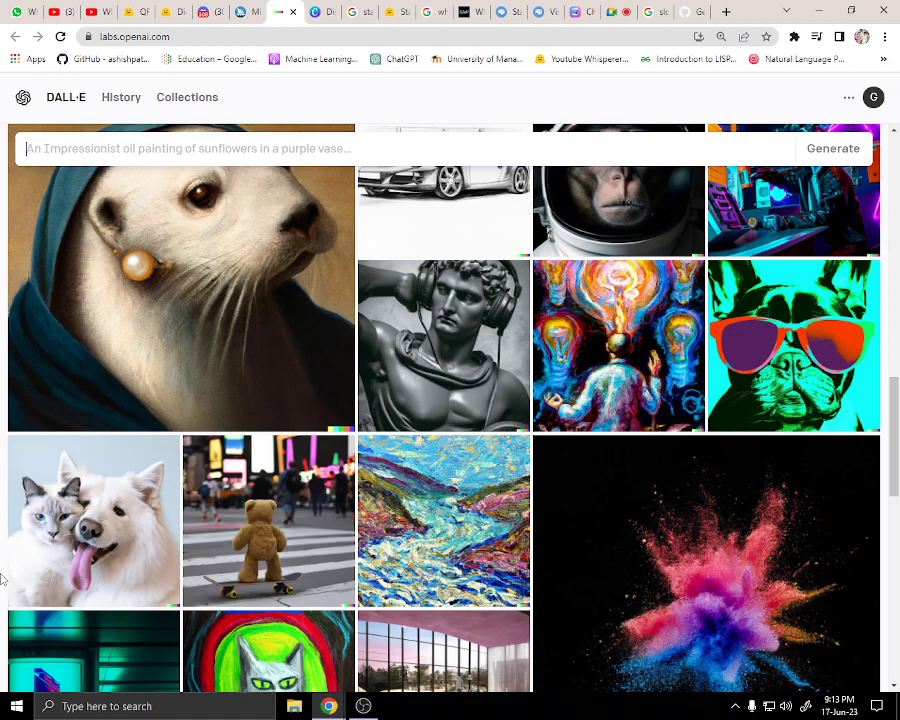
scroll(294, 556, "down", 3)
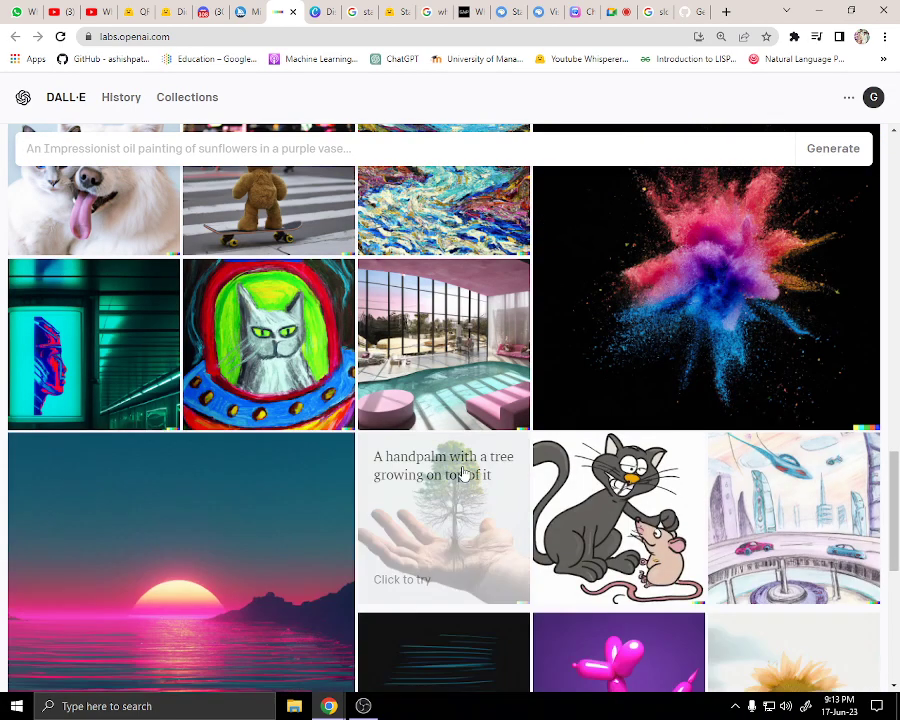
scroll(463, 474, "up", 15)
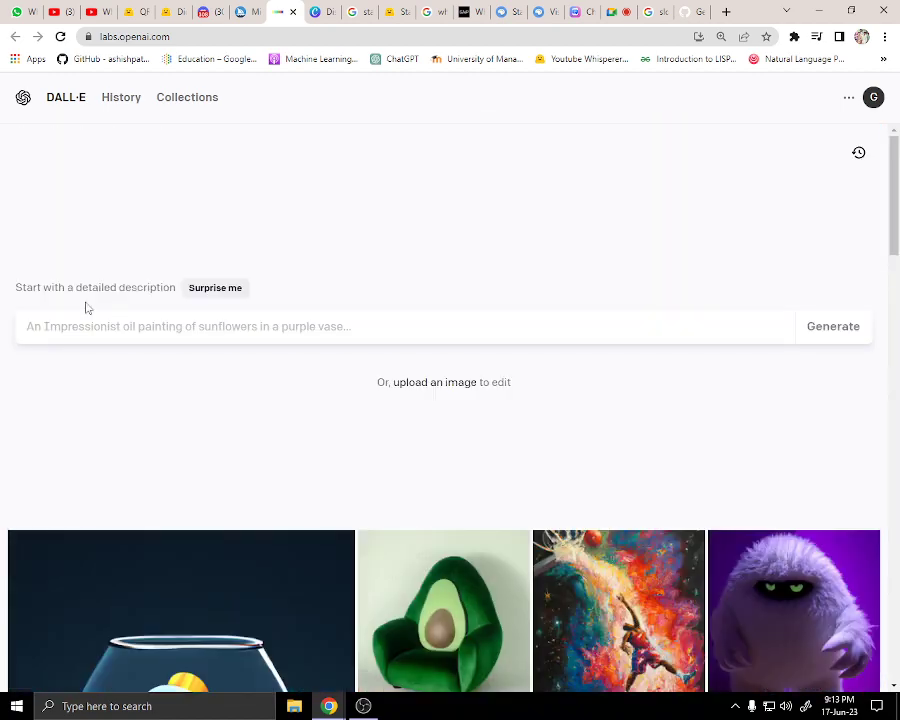
left_click(141, 329)
Read the Google Meet chat, highlight the question about opening Stable Diffusion on Hugging Face, and return to DALL·E.
left_click(625, 11)
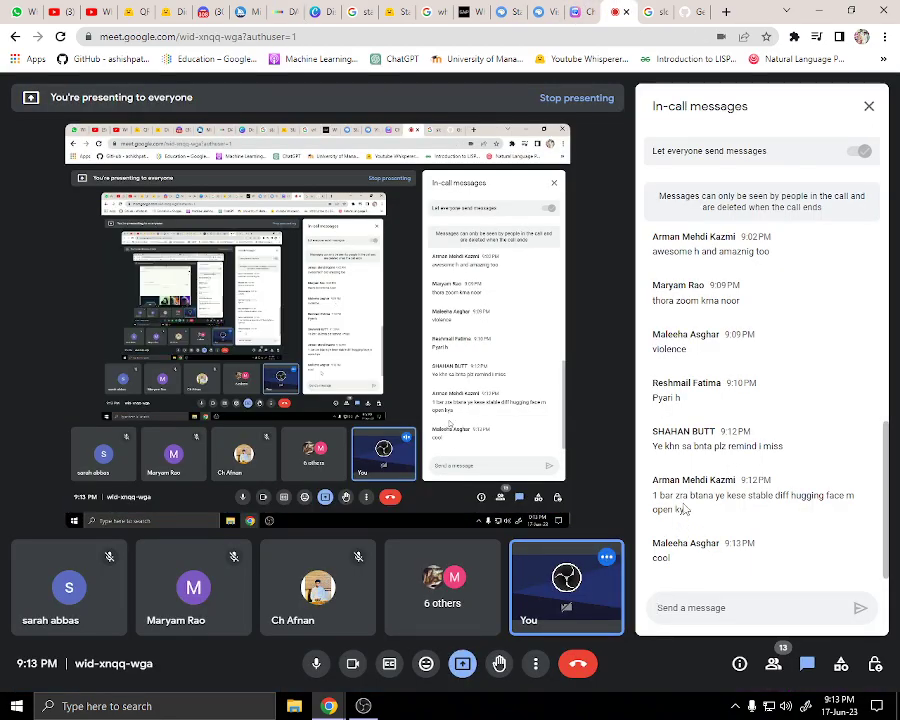
left_click_drag(748, 495, 810, 497)
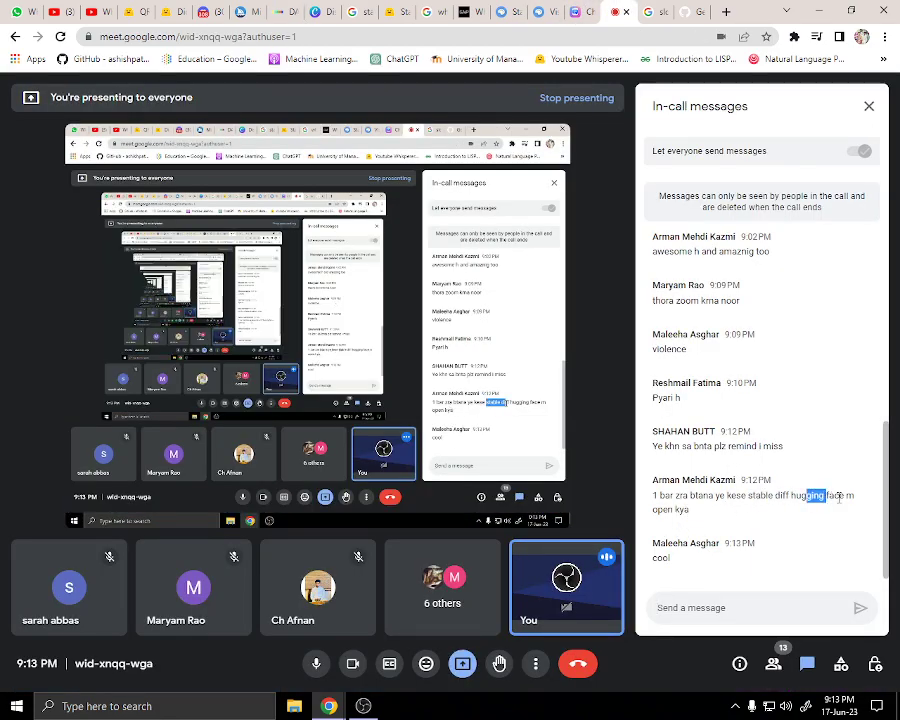
left_click_drag(871, 504, 652, 488)
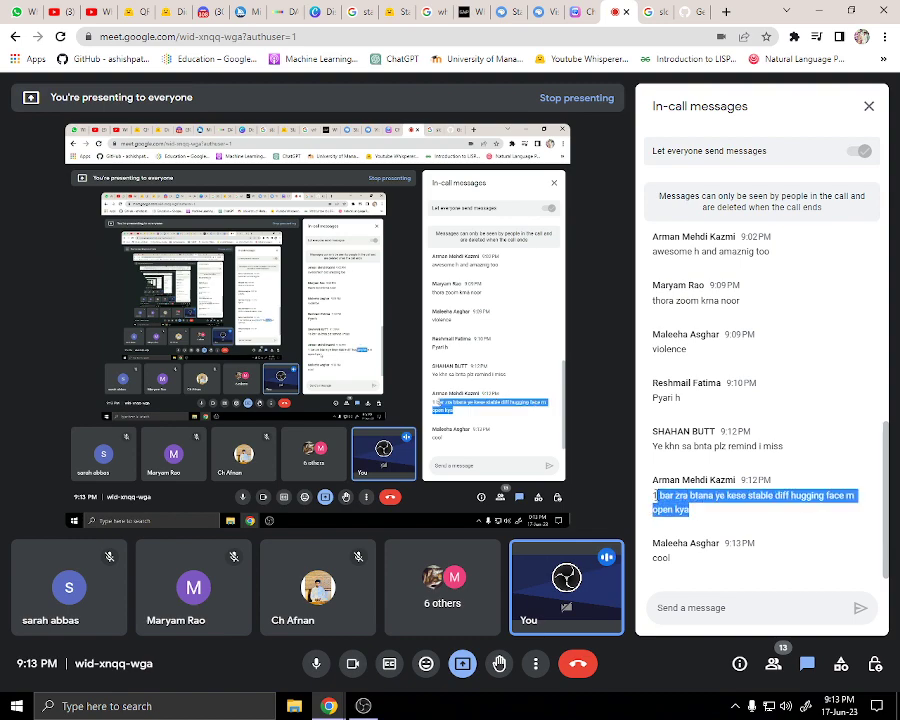
left_click(704, 536)
triple_click(661, 509)
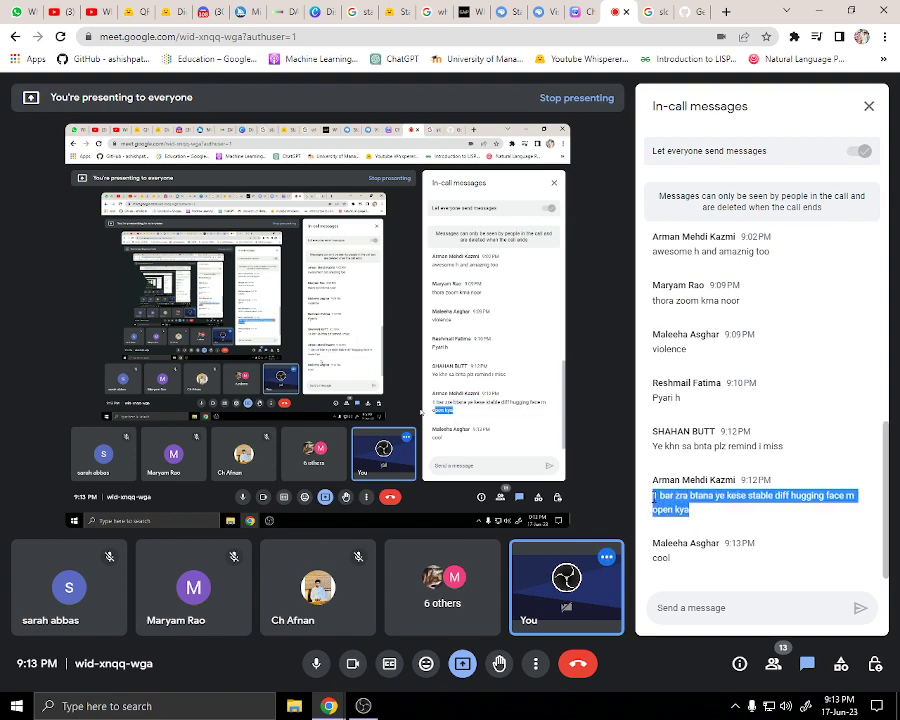
left_click(248, 612)
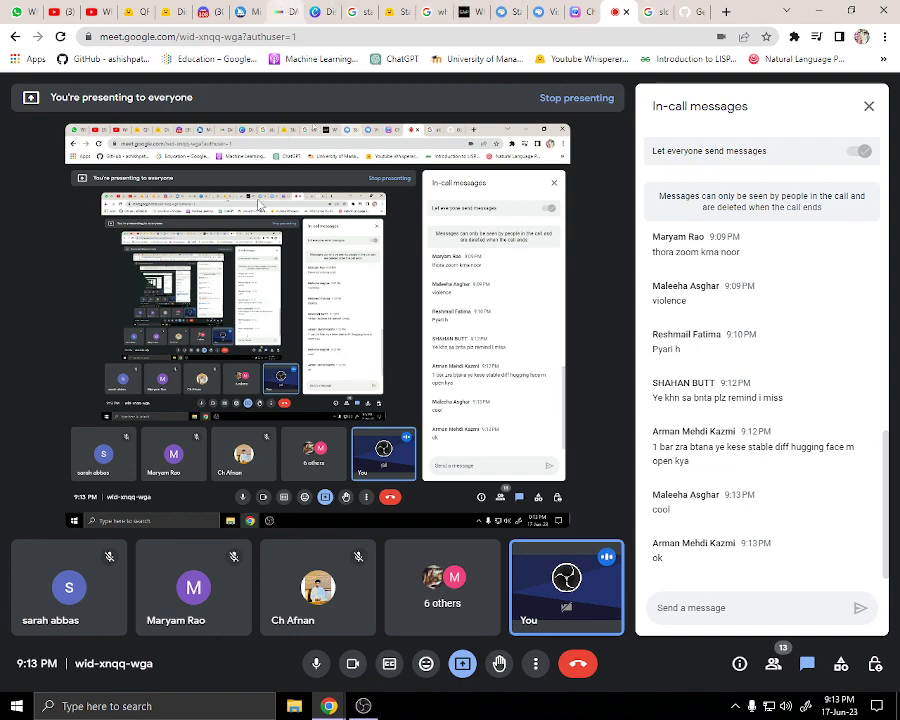
left_click(285, 10)
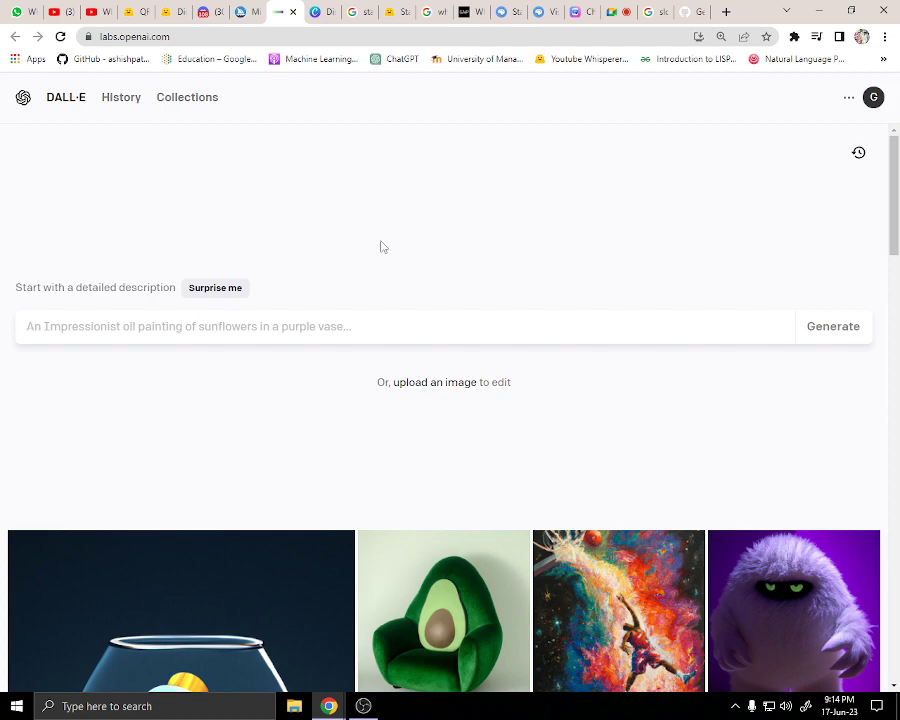
Copy "Mouse skating on sand" from the Meet chat into the DALL·E prompt and append "in front of a dry river eating carrot with spoon".
left_click(628, 11)
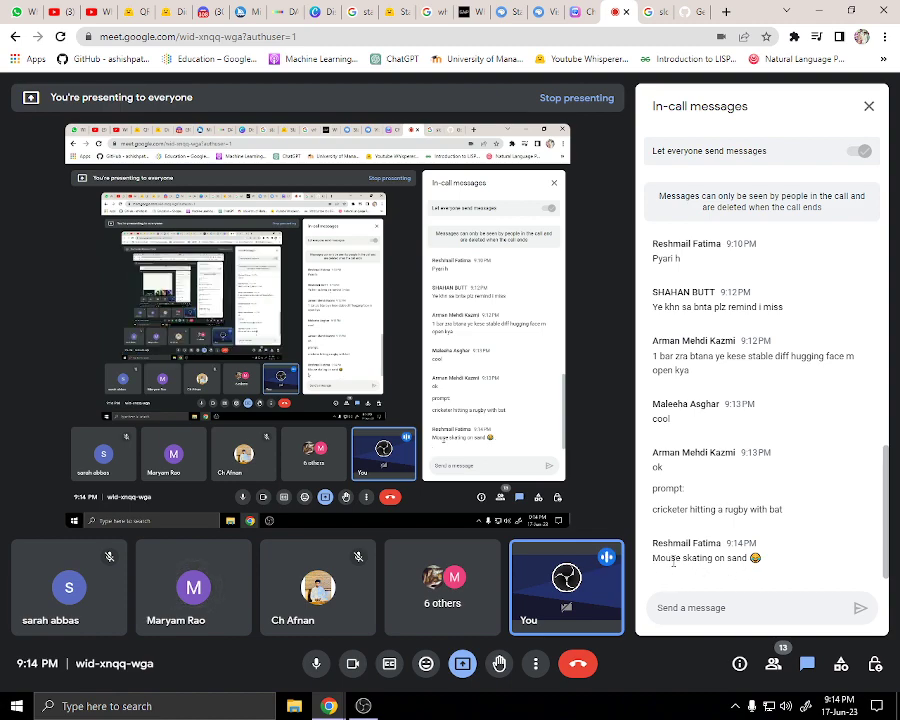
left_click_drag(673, 558, 646, 566)
key("ctrl+c")
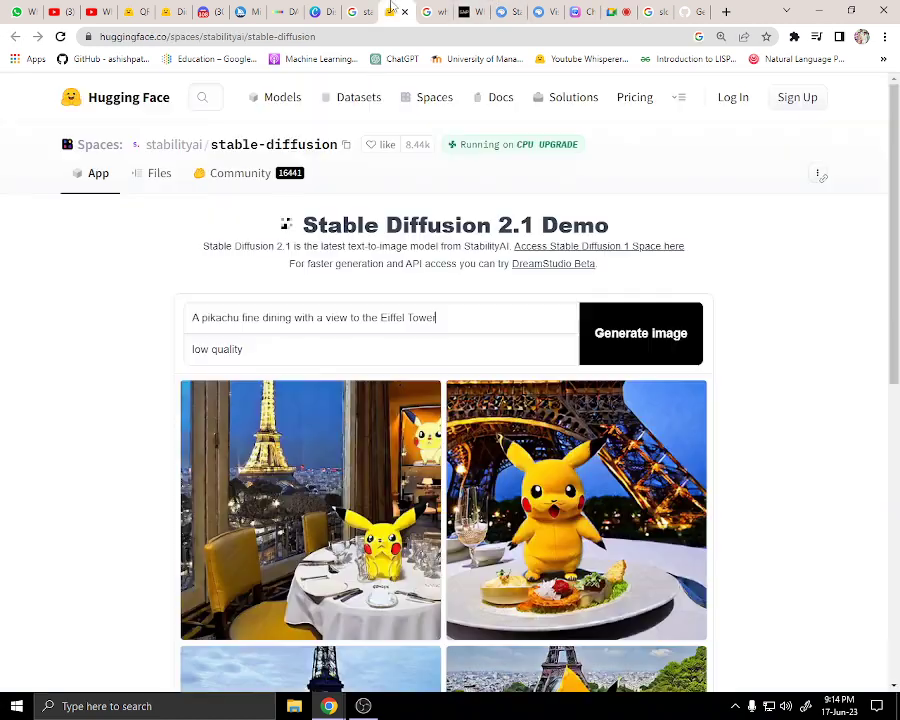
left_click(388, 12)
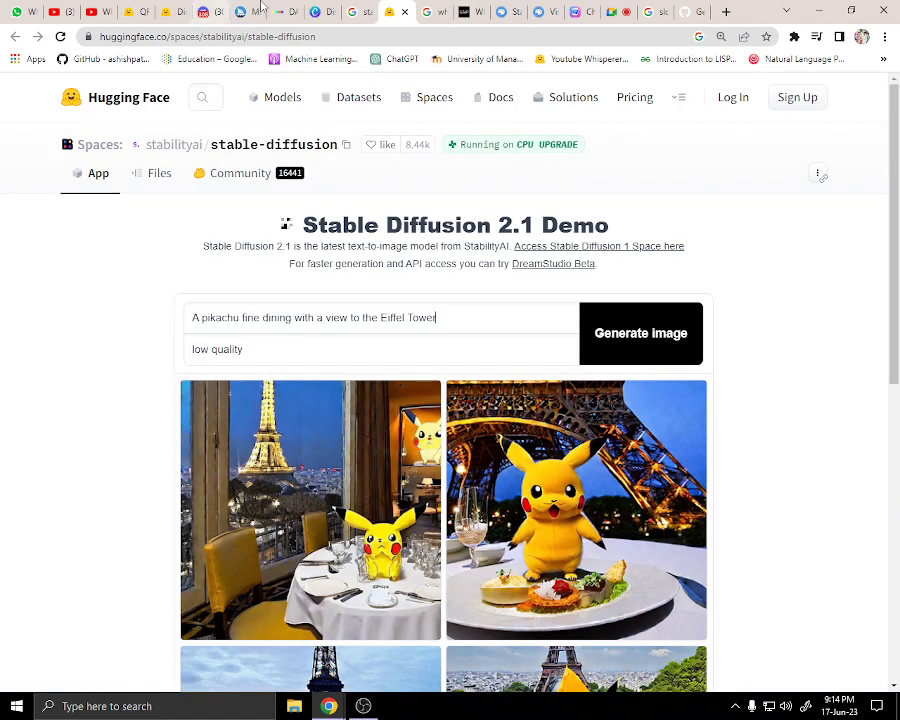
left_click(280, 12)
key("ctrl+v")
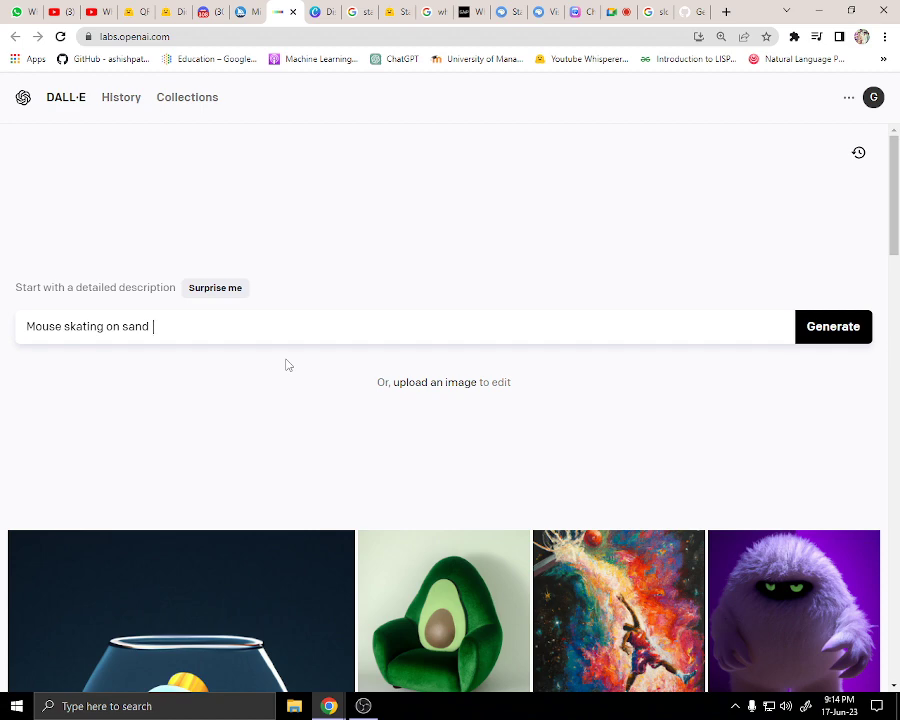
type("in")
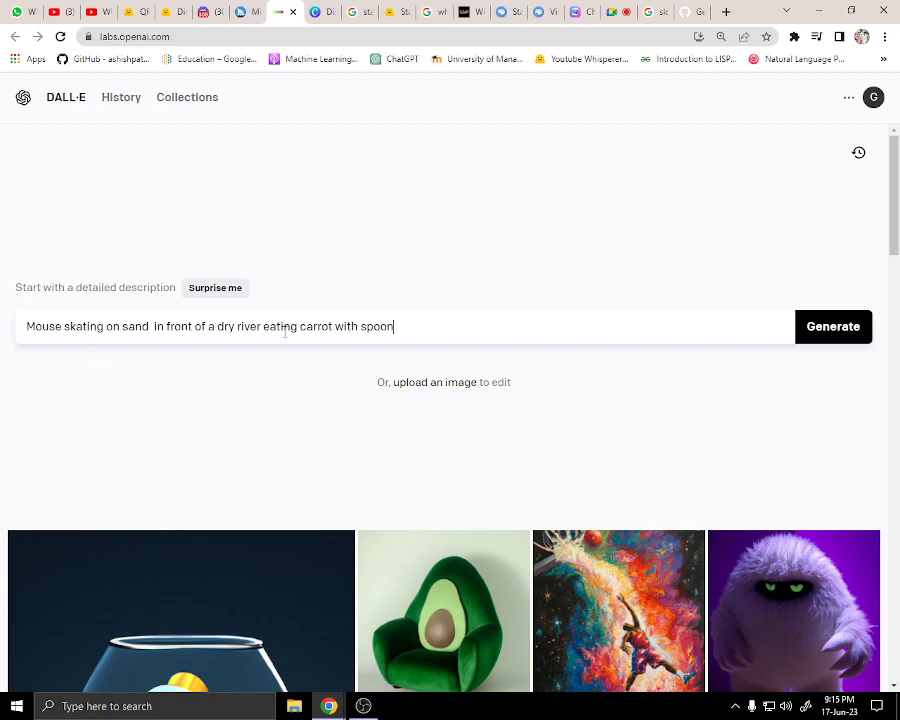
Put "high quality photo of a" before the prompt, change "Mouse" to lowercase "mouse", and generate the images.
scroll(348, 440, "down", 5)
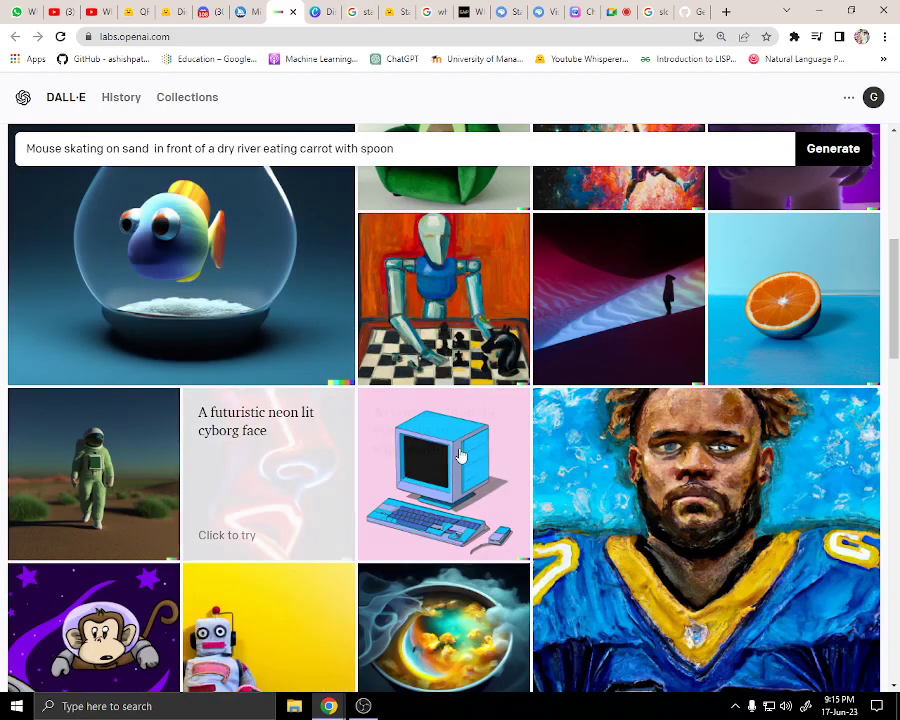
scroll(469, 645, "down", 3)
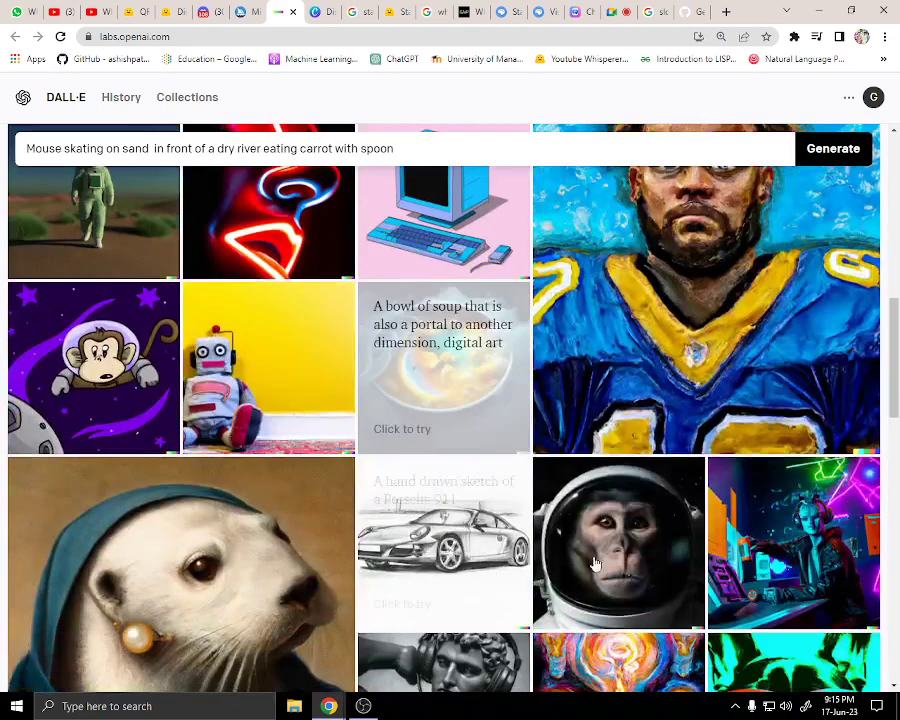
scroll(571, 482, "up", 5)
scroll(212, 312, "up", 5)
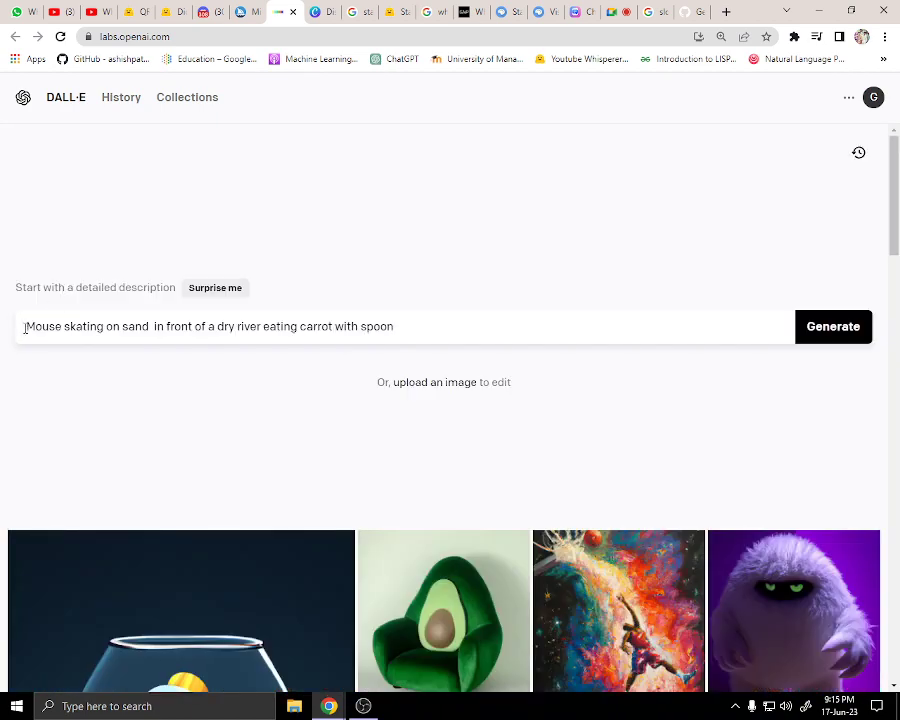
type("high qua")
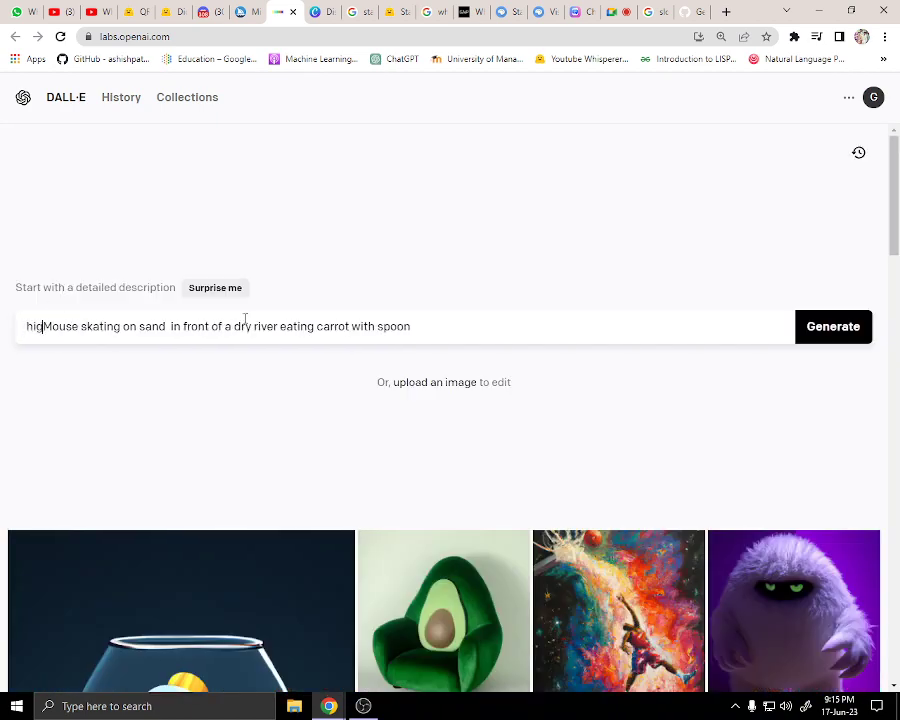
type("lity pho")
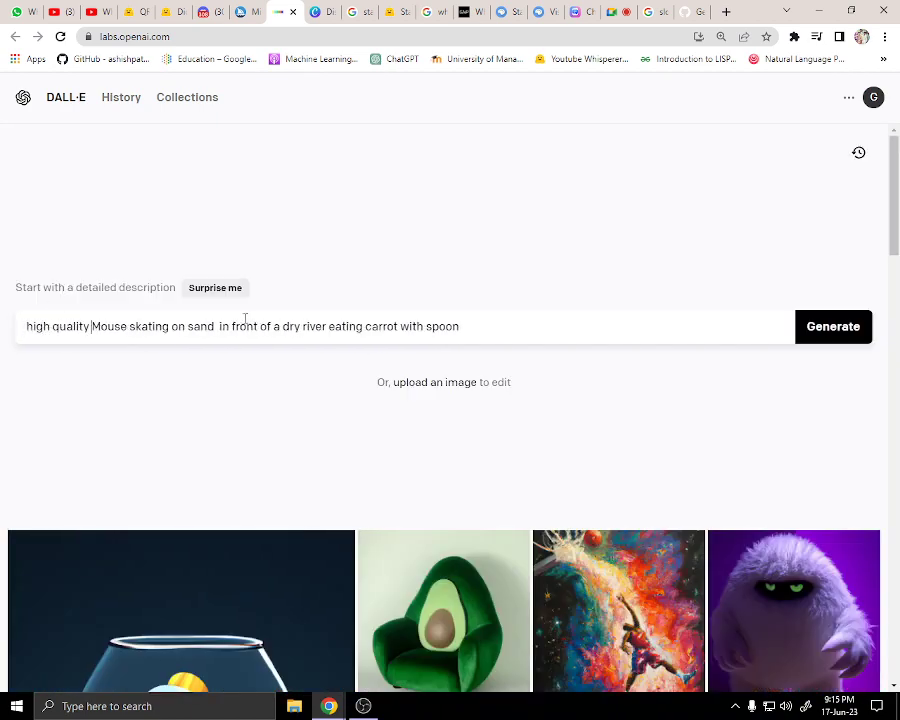
type("to p")
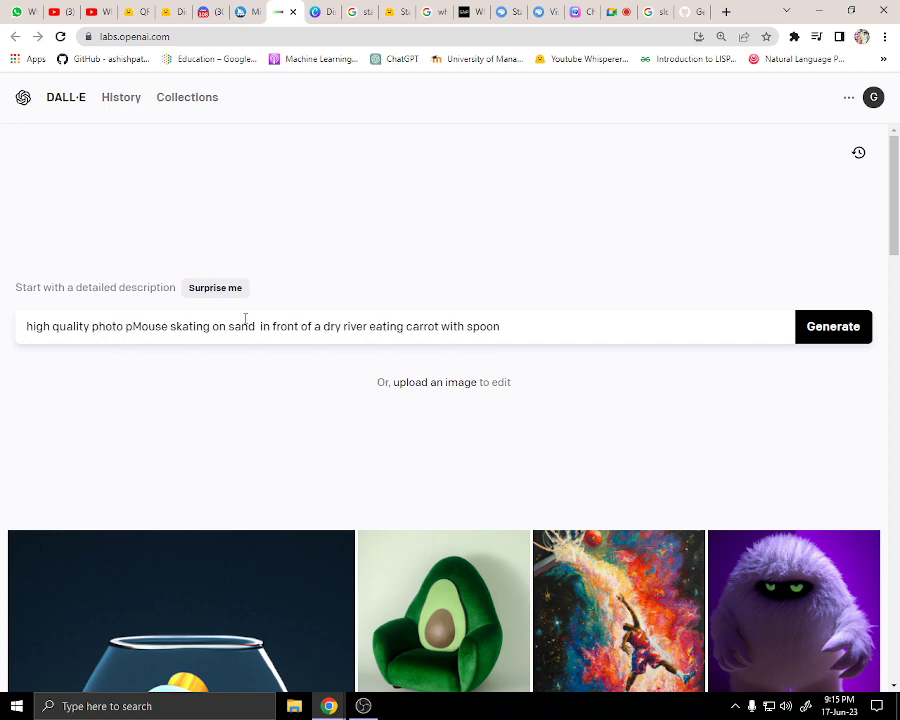
key("BackSpace")
type("of")
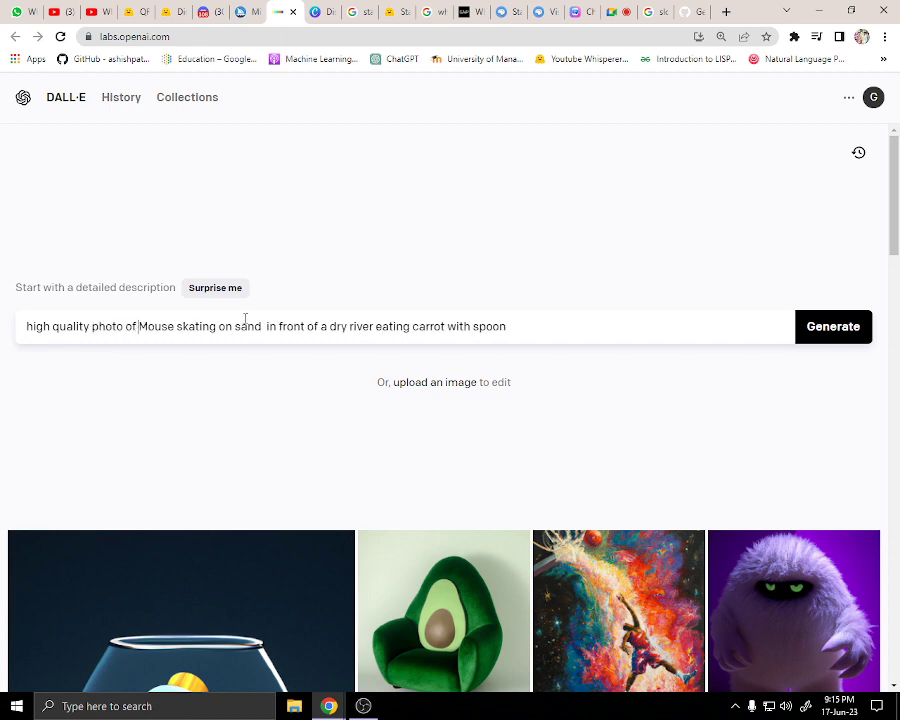
type(" a")
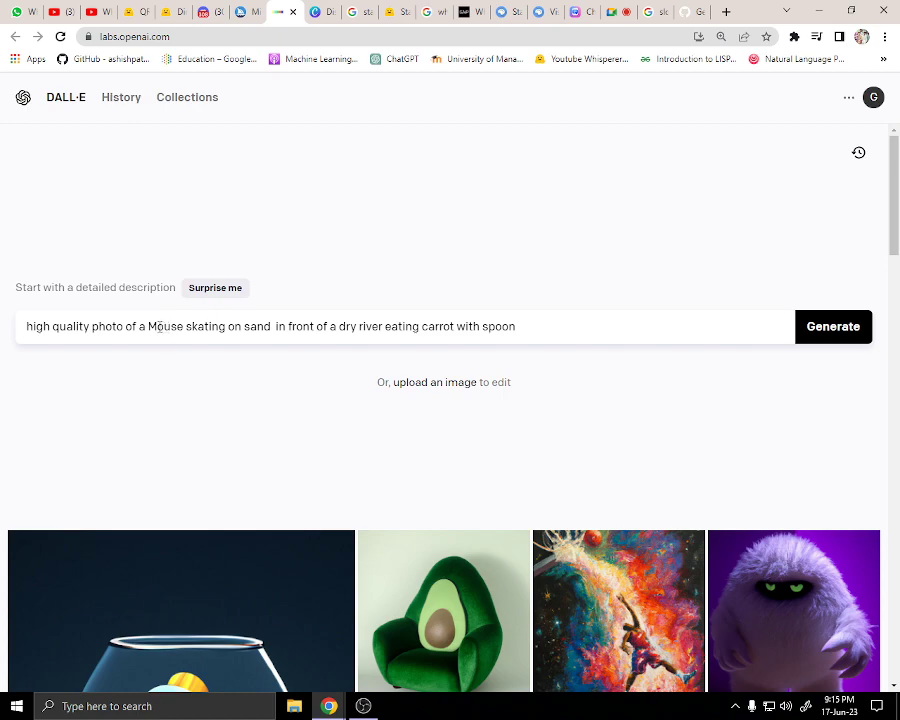
key("BackSpace")
type("m")
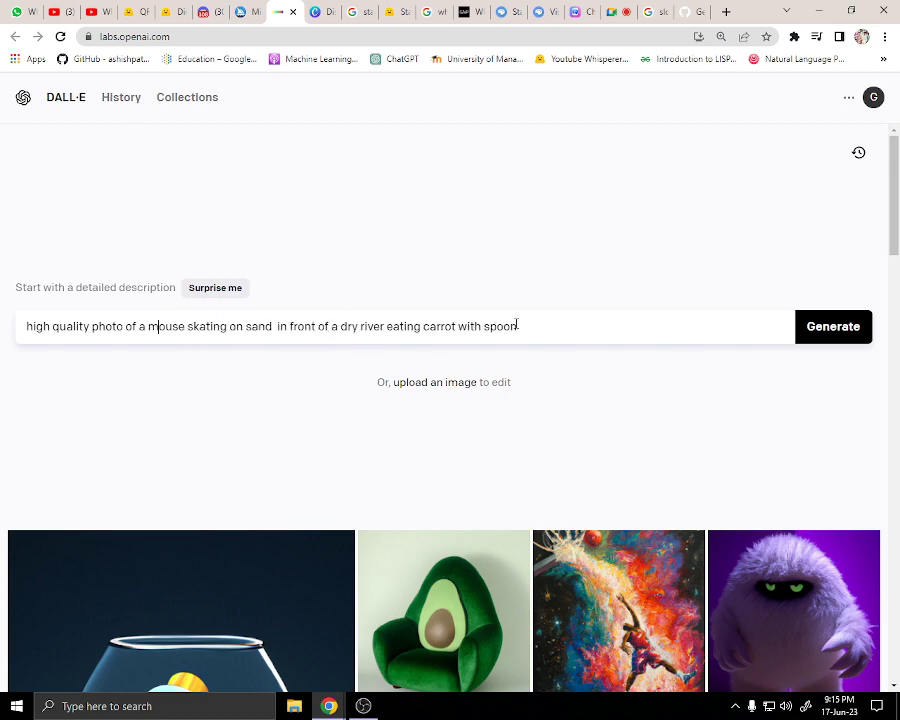
left_click(824, 335)
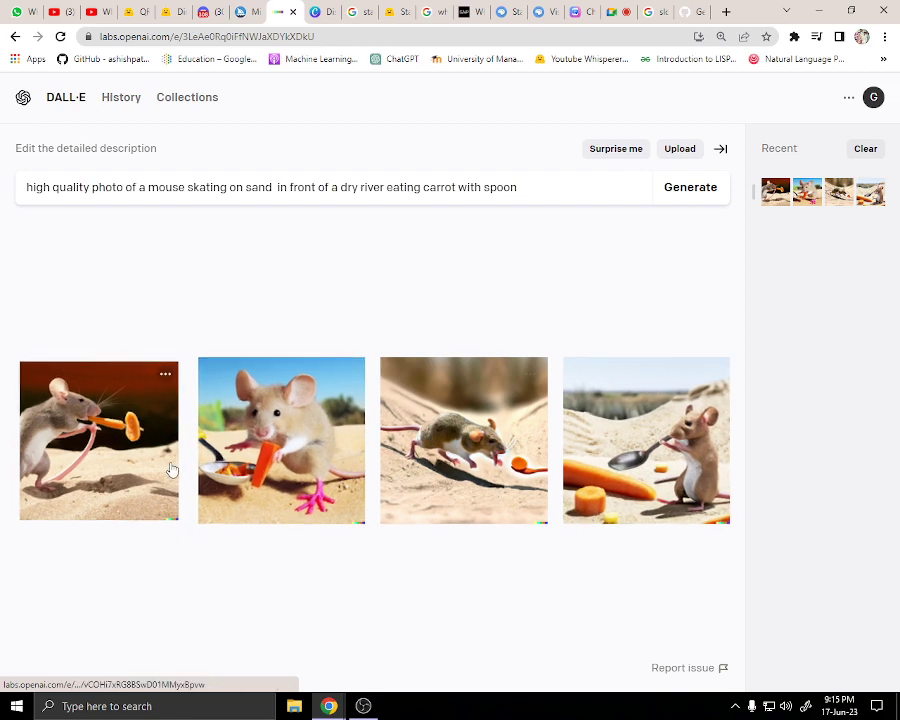
Open the first generated mouse image in its enlarged view to examine it.
key("ctrl+plus")
key("ctrl+minus")
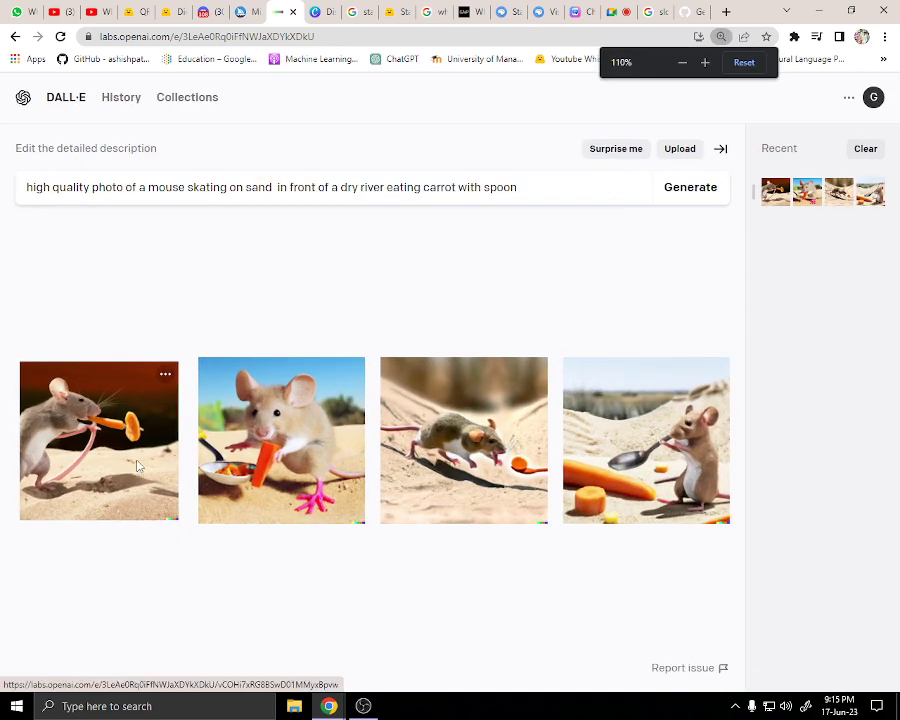
left_click(172, 470)
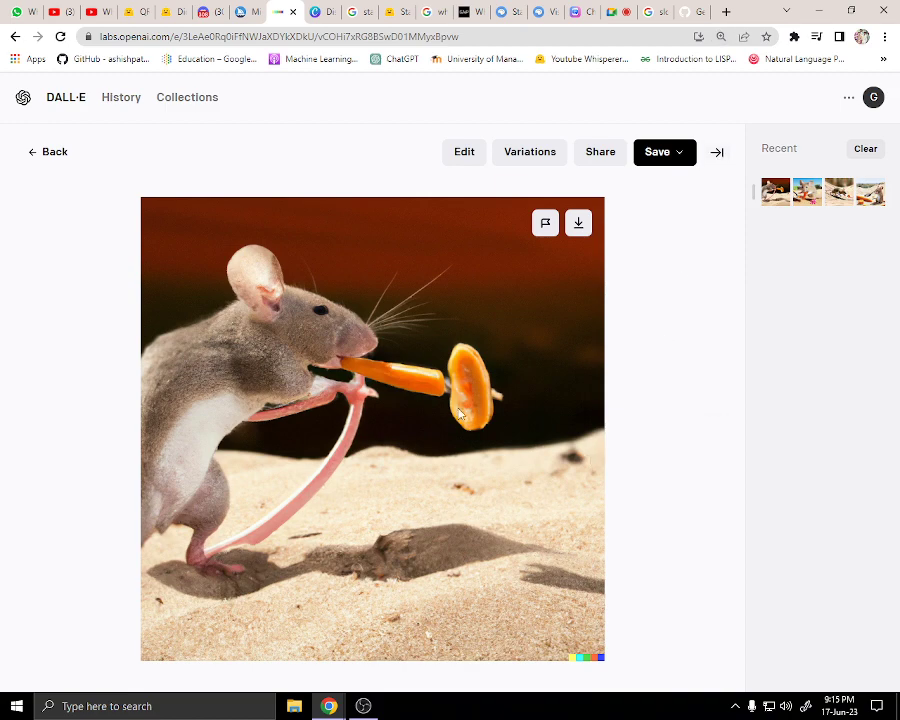
Hide the recent images list, examine the second and third mouse images enlarged, and return to the results.
left_click(716, 154)
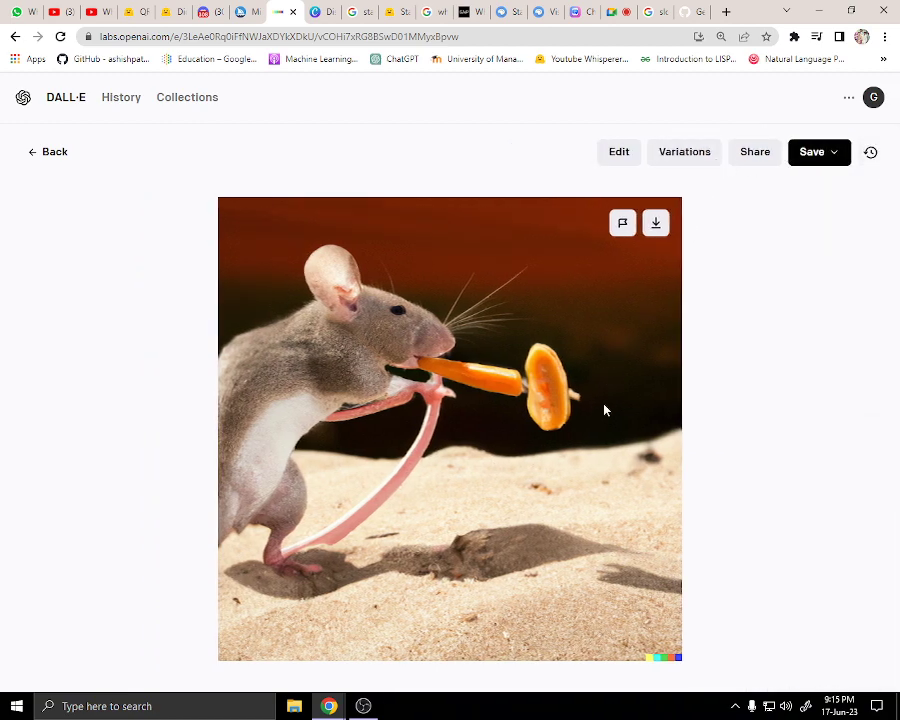
left_click(869, 426)
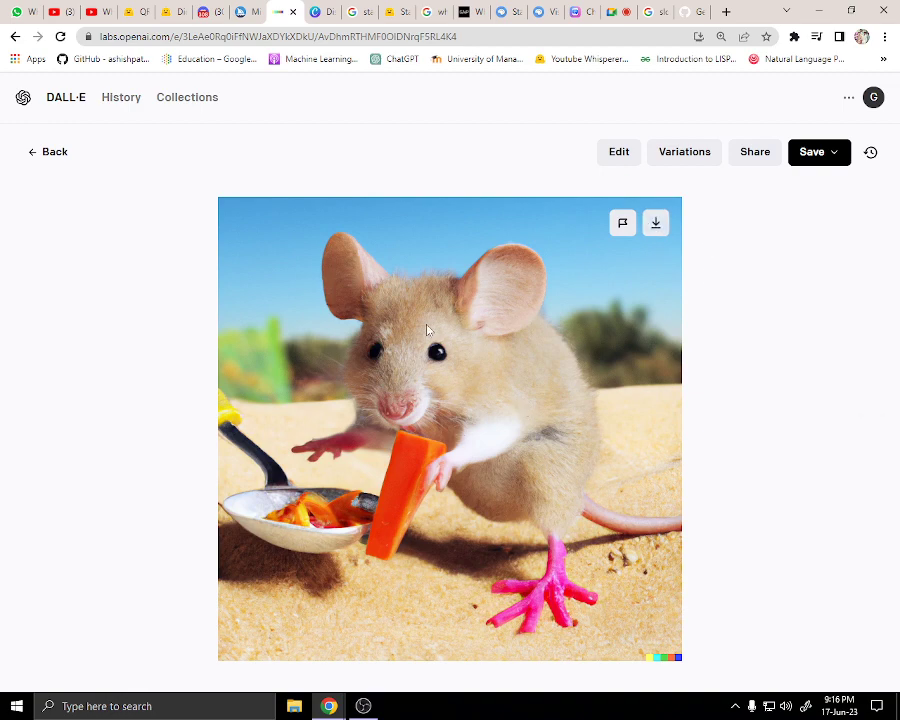
left_click(869, 430)
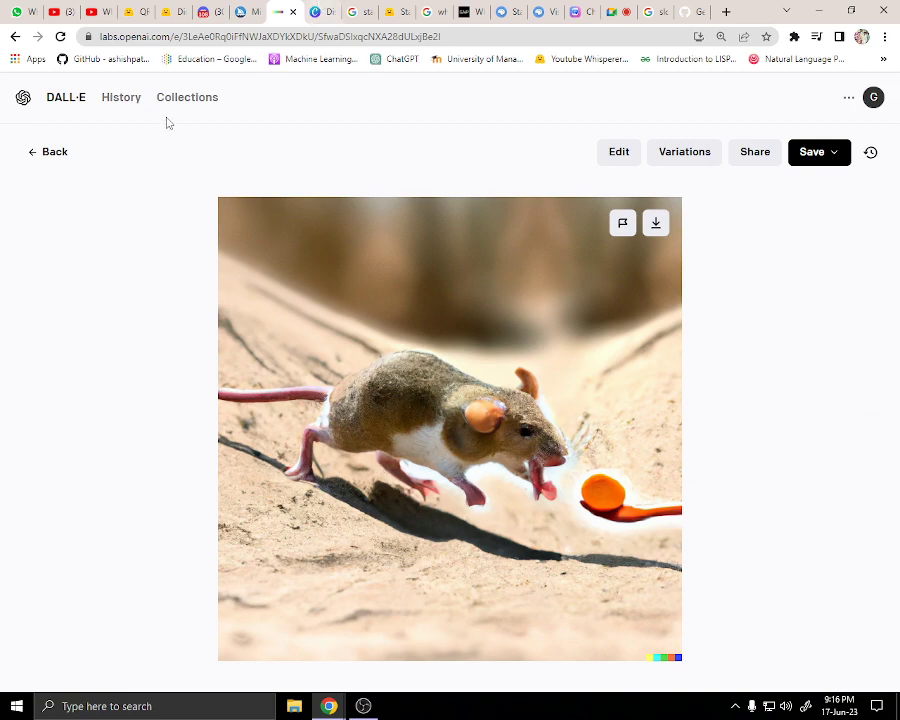
left_click(45, 153)
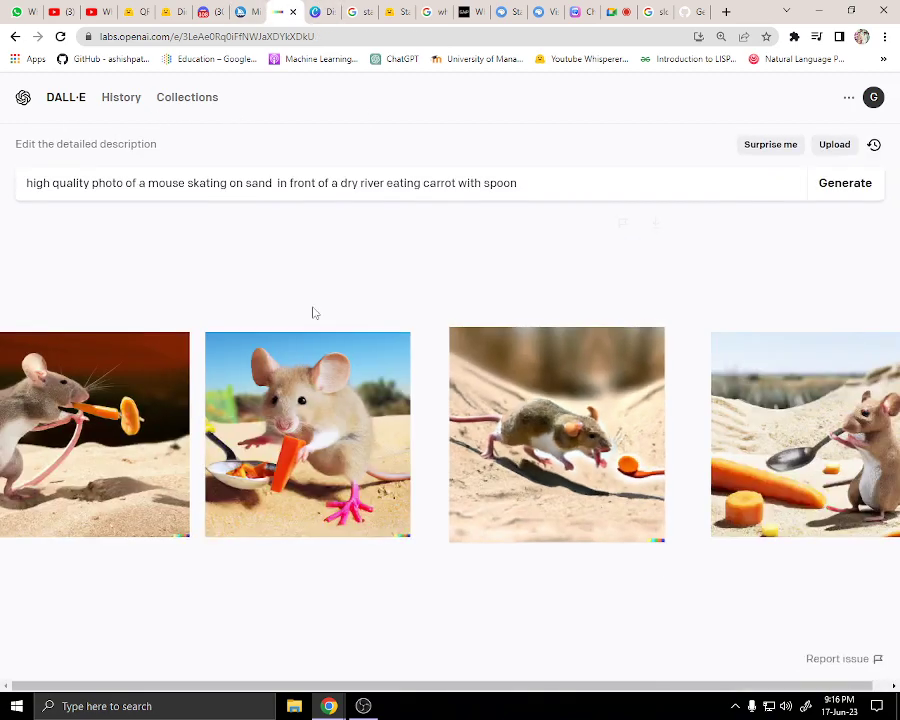
Replace "dry" with "flowing" in the mouse prompt and generate new images.
left_click(358, 188)
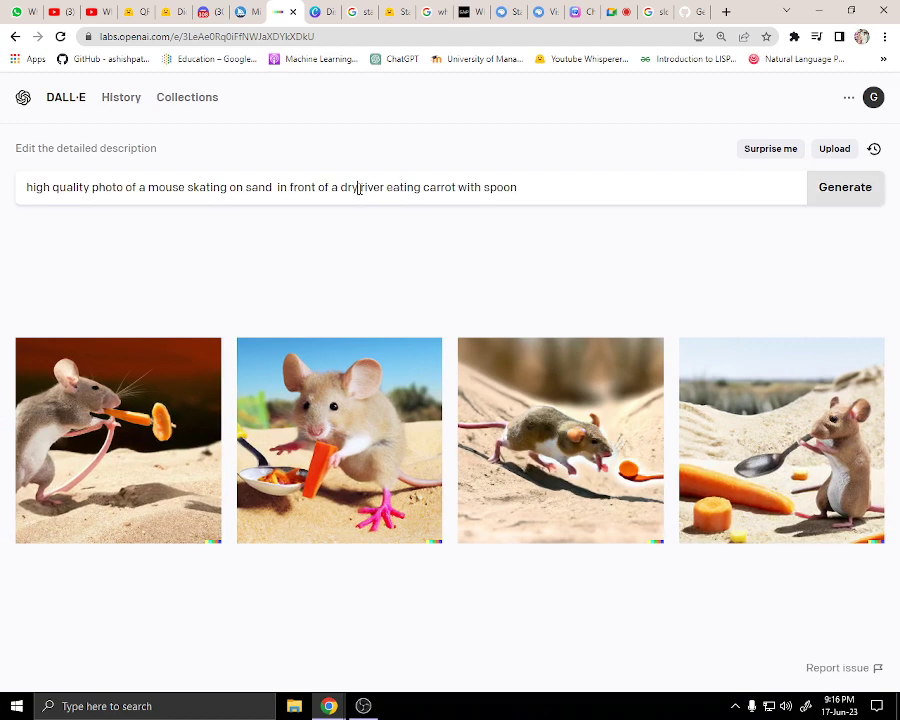
key("BackSpace")
key("BackSpace")
key("BackSpace")
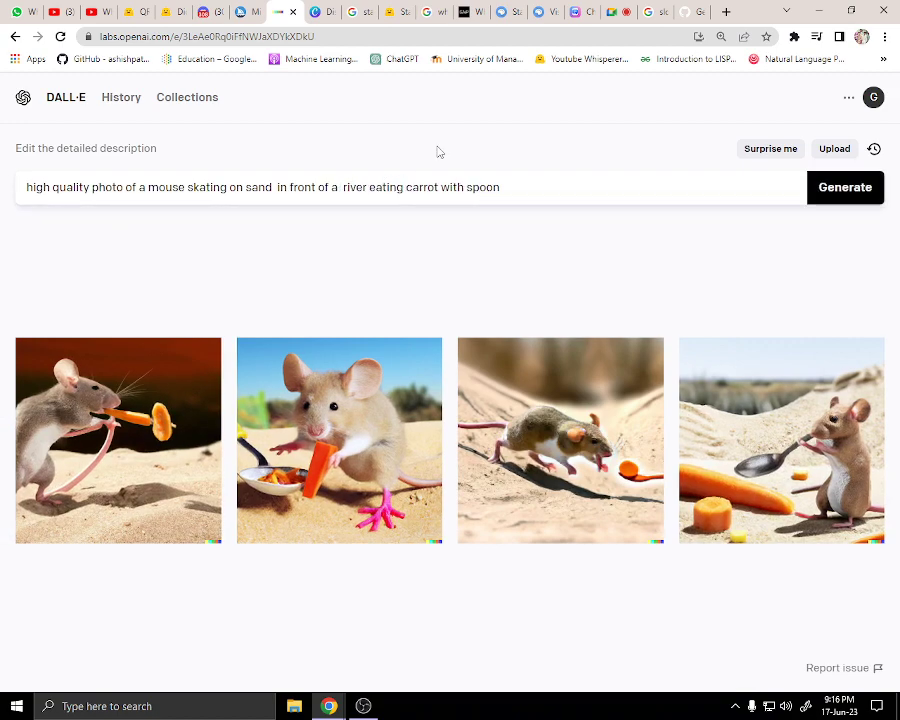
type("flowing")
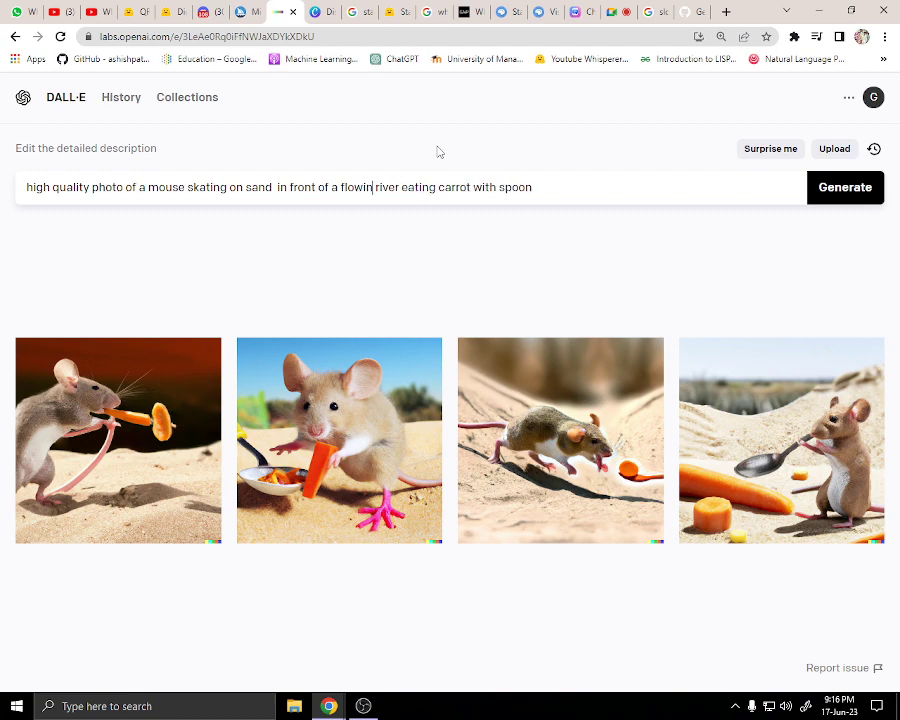
left_click(865, 196)
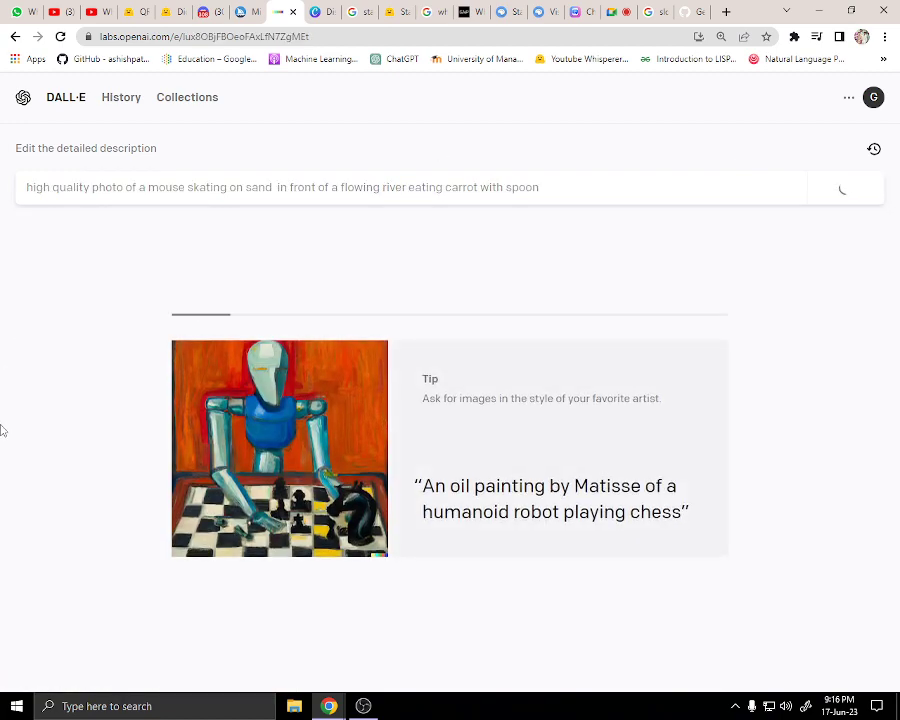
Check the account's remaining credits, examine all four flowing-river mouse images enlarged, and return to the results.
left_click(872, 107)
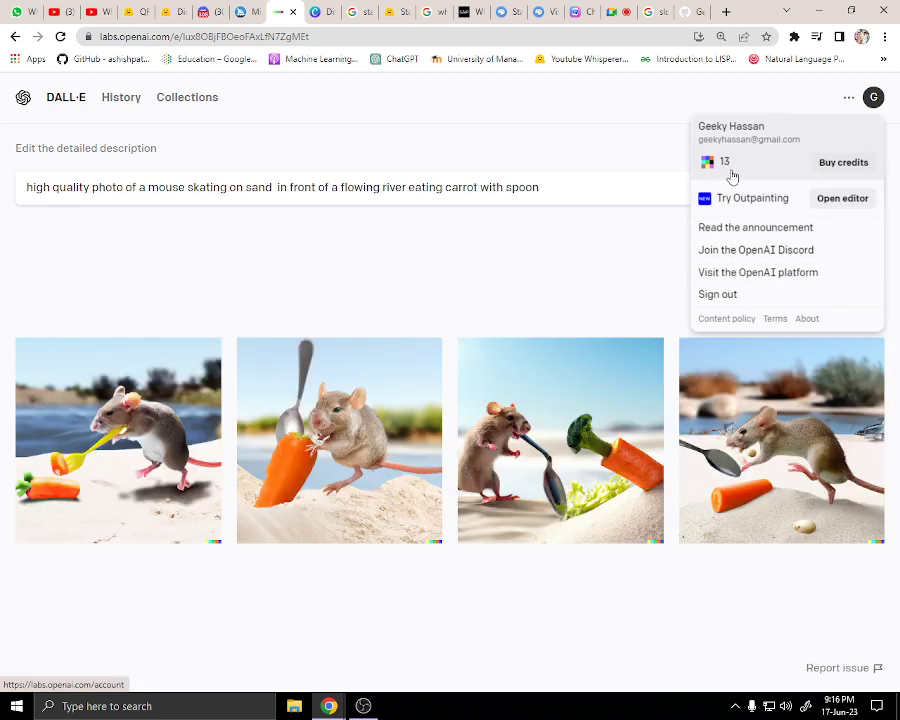
left_click(655, 149)
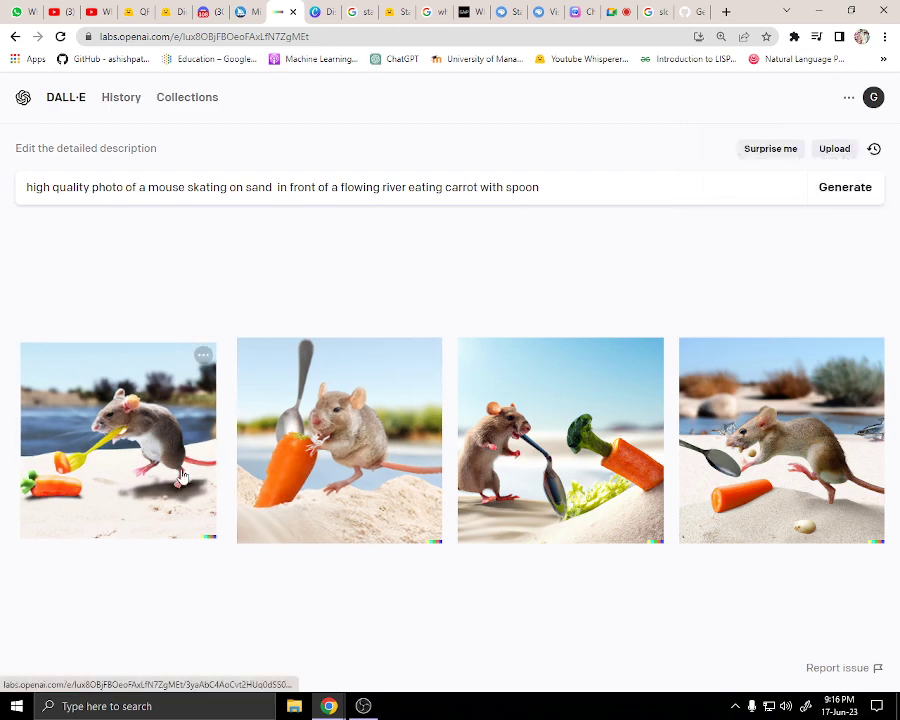
left_click(145, 488)
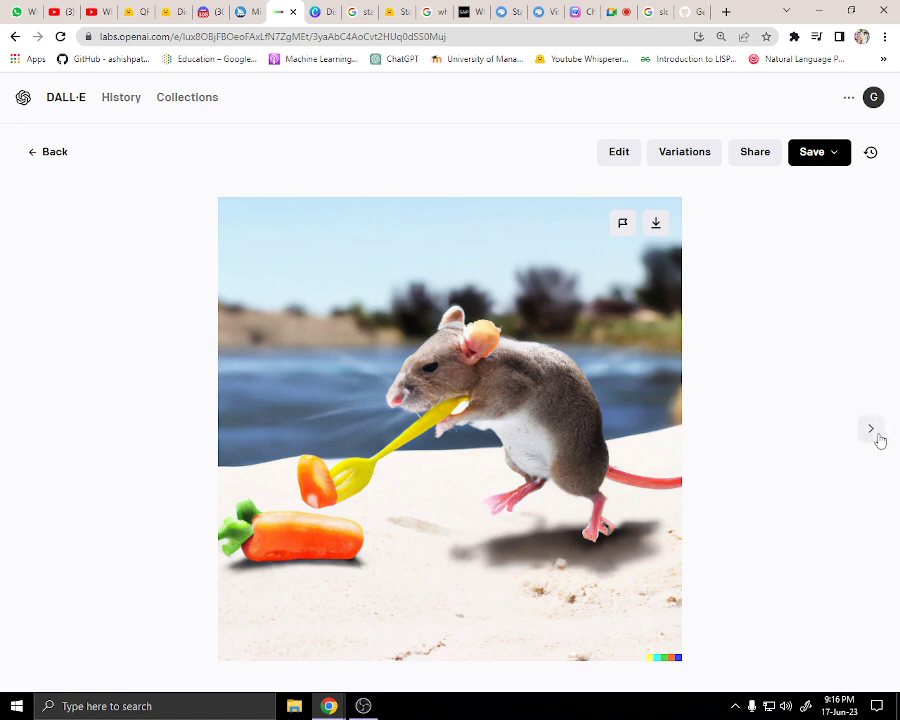
left_click(876, 436)
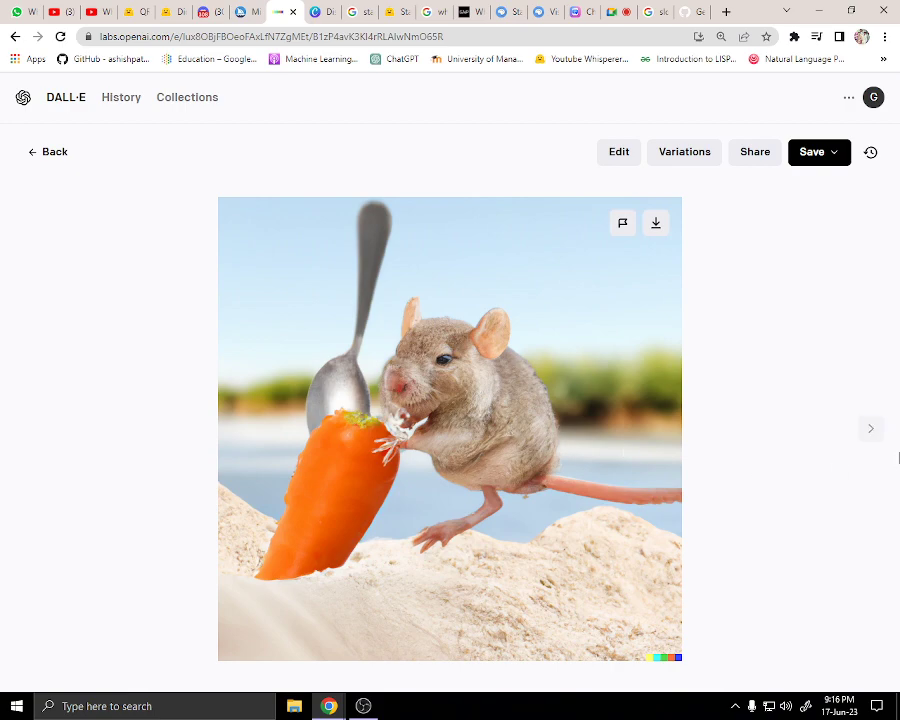
left_click(872, 432)
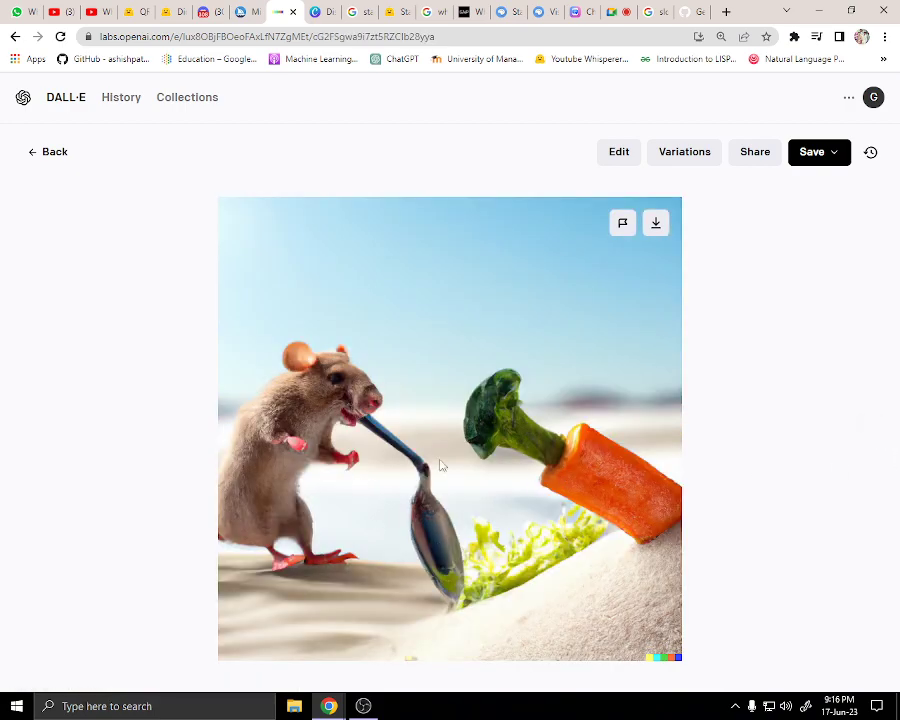
left_click(867, 435)
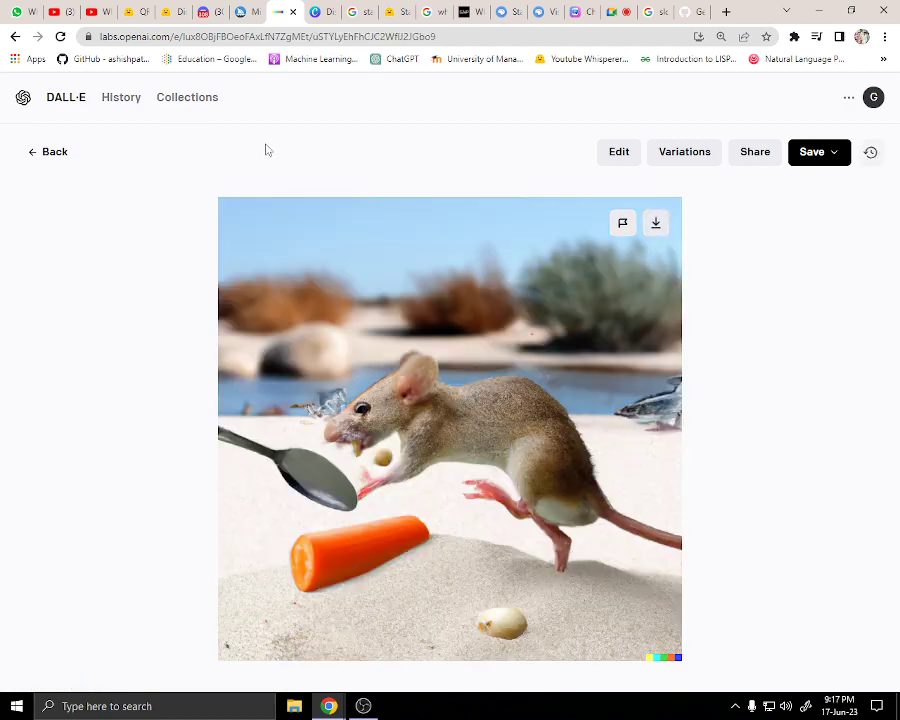
left_click(50, 151)
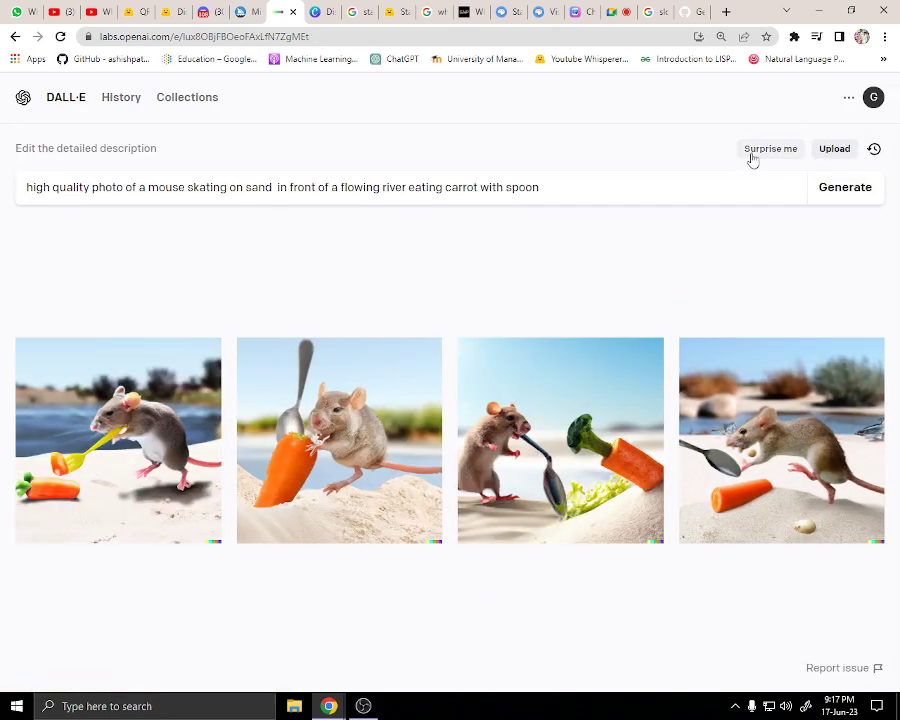
left_click(826, 150)
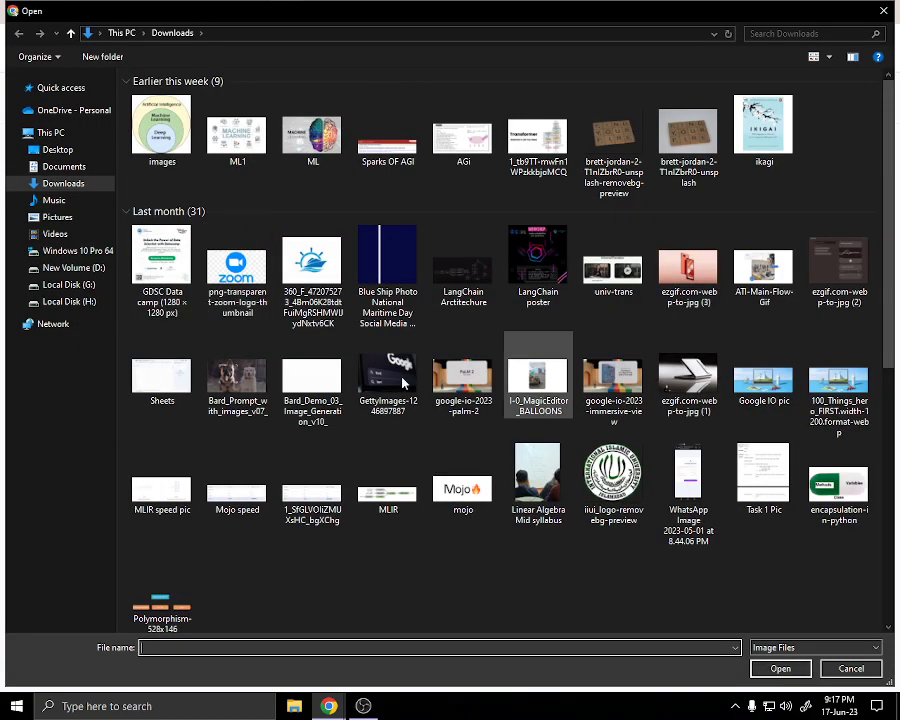
left_click(234, 375)
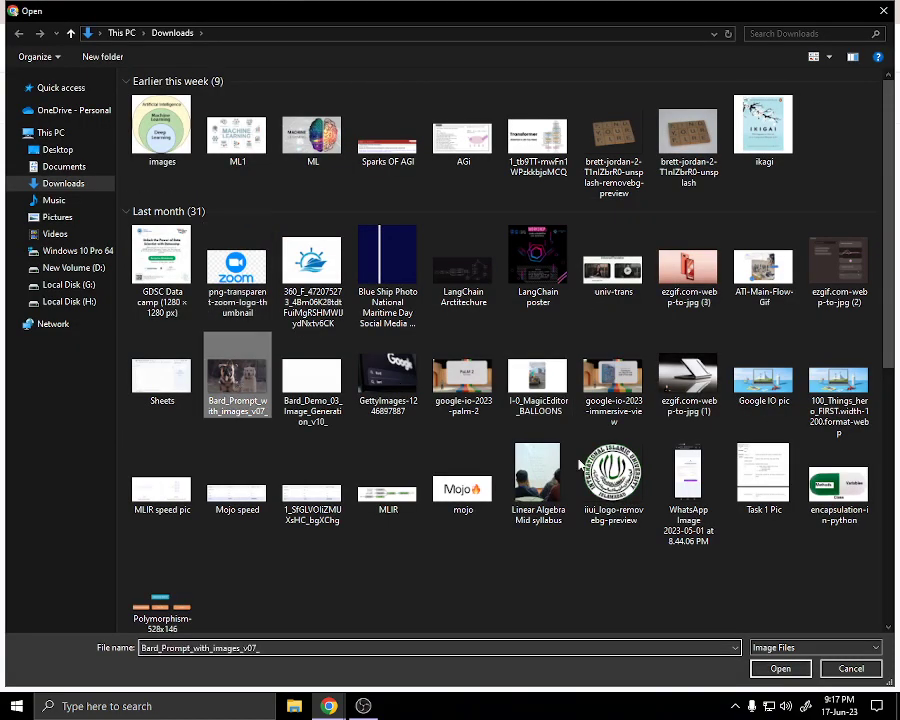
left_click(763, 671)
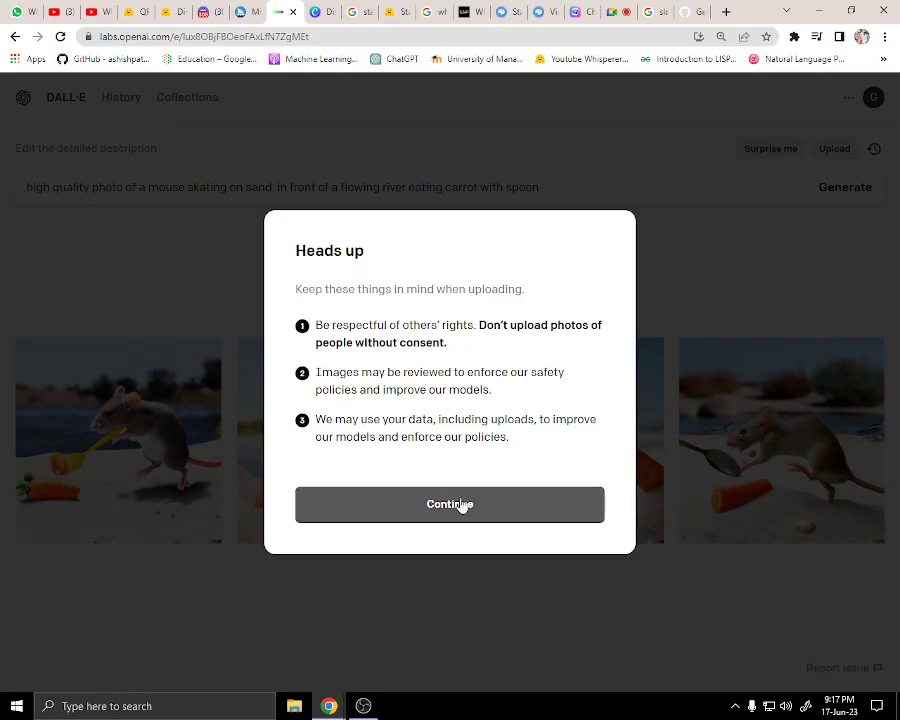
left_click(474, 510)
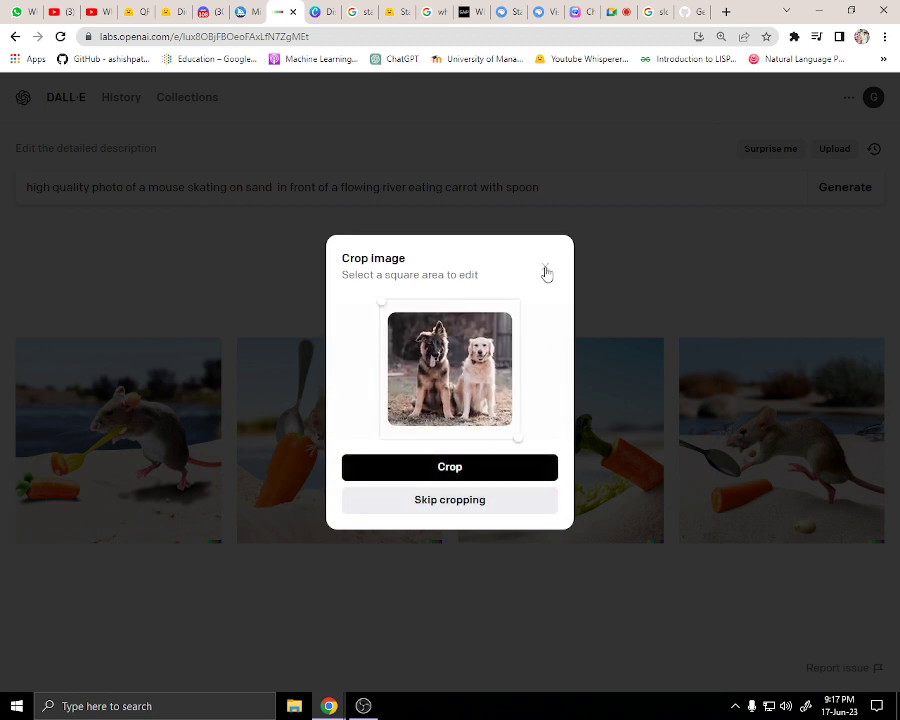
left_click(545, 271)
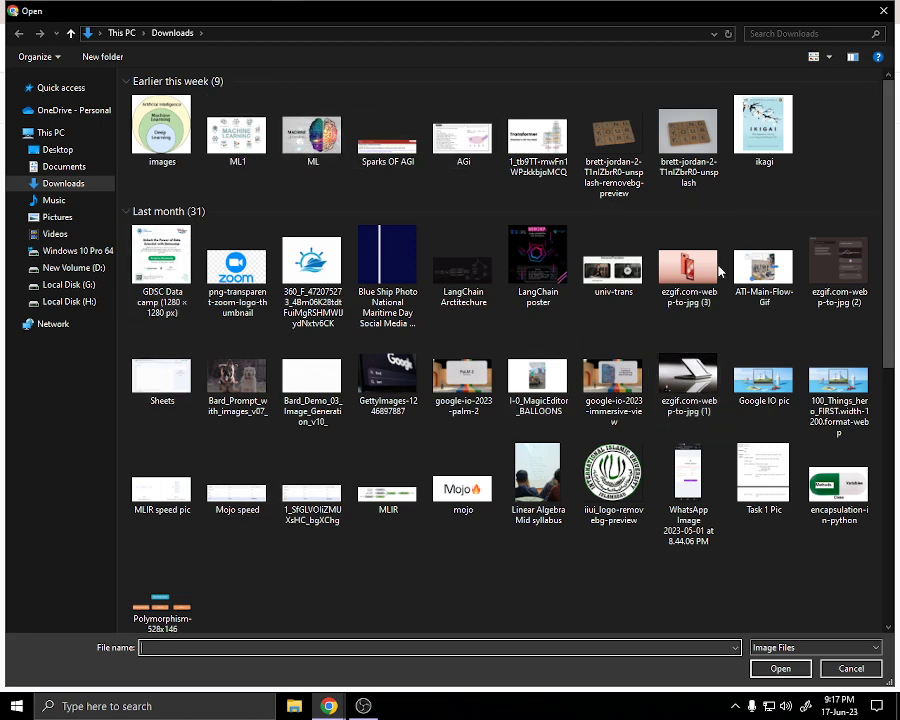
Upload the ML image, crop it to the square around the brain, open it for editing, and leave the editor.
left_click(313, 132)
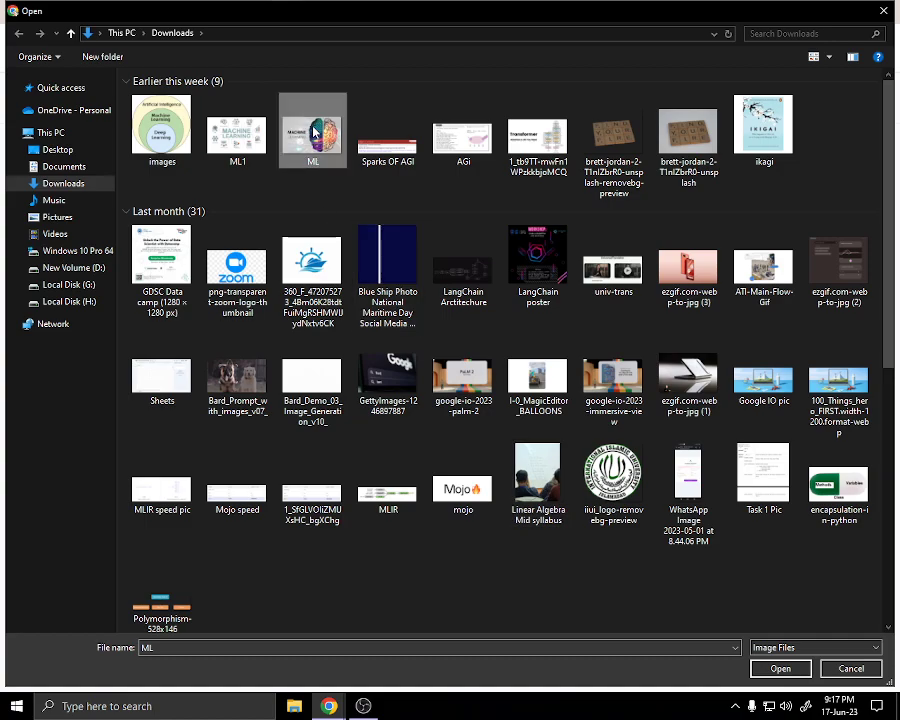
left_click(776, 669)
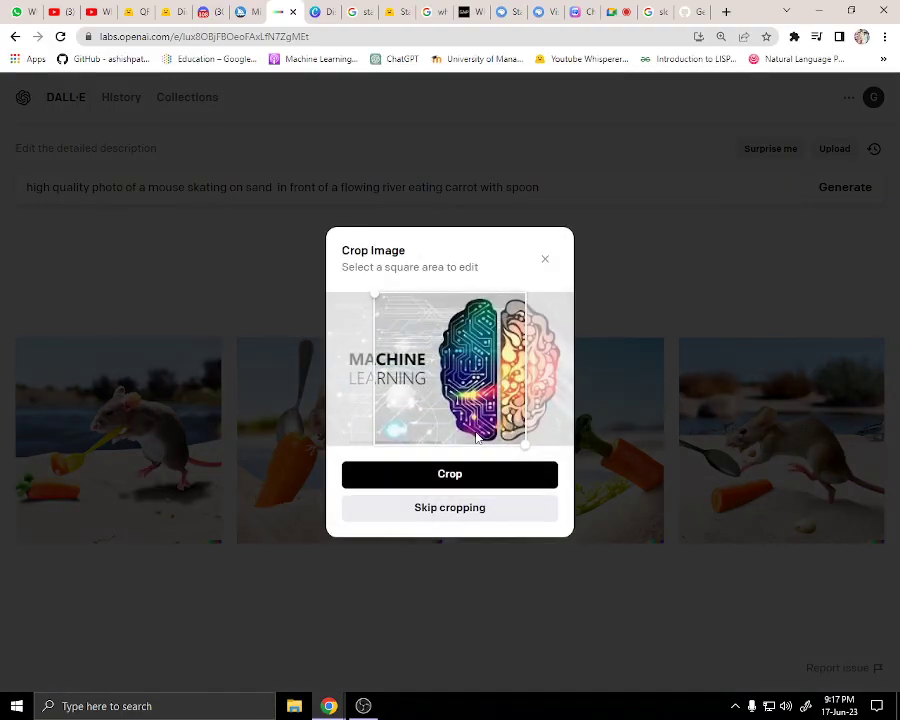
left_click_drag(462, 408, 510, 408)
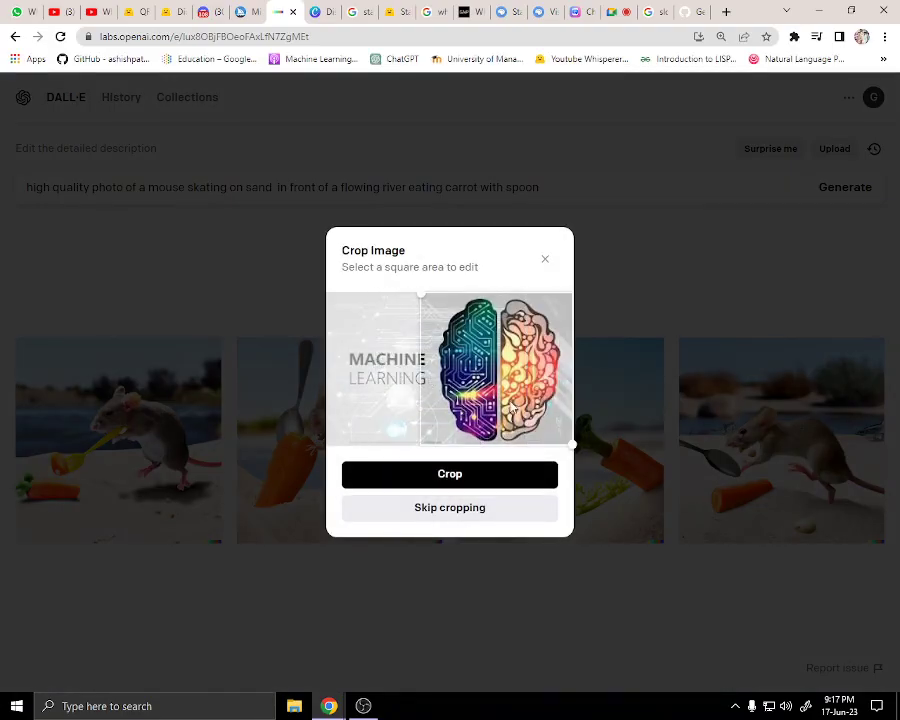
left_click(466, 484)
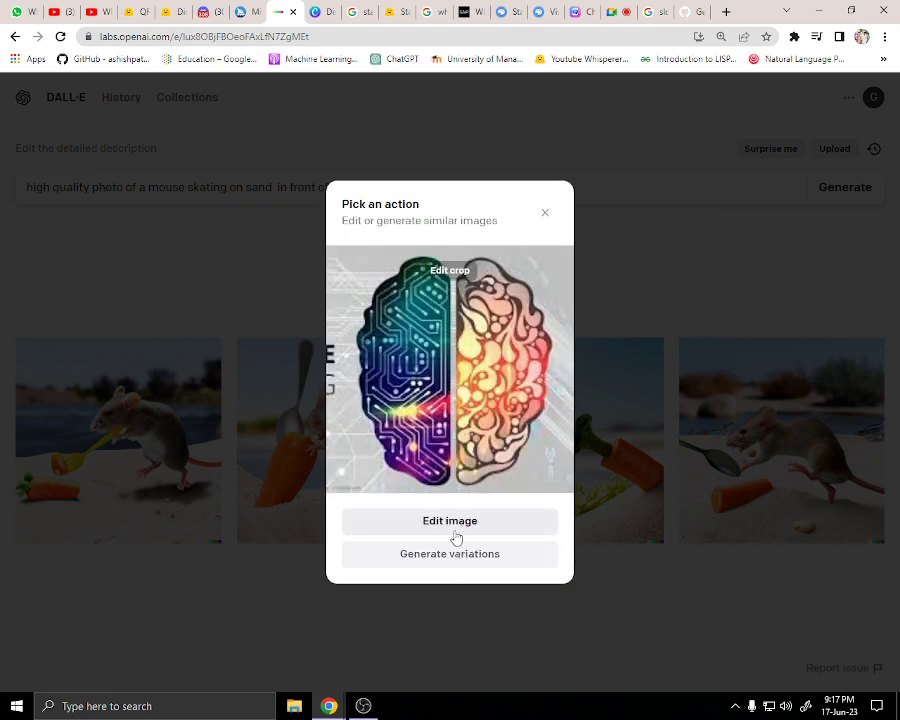
left_click(450, 521)
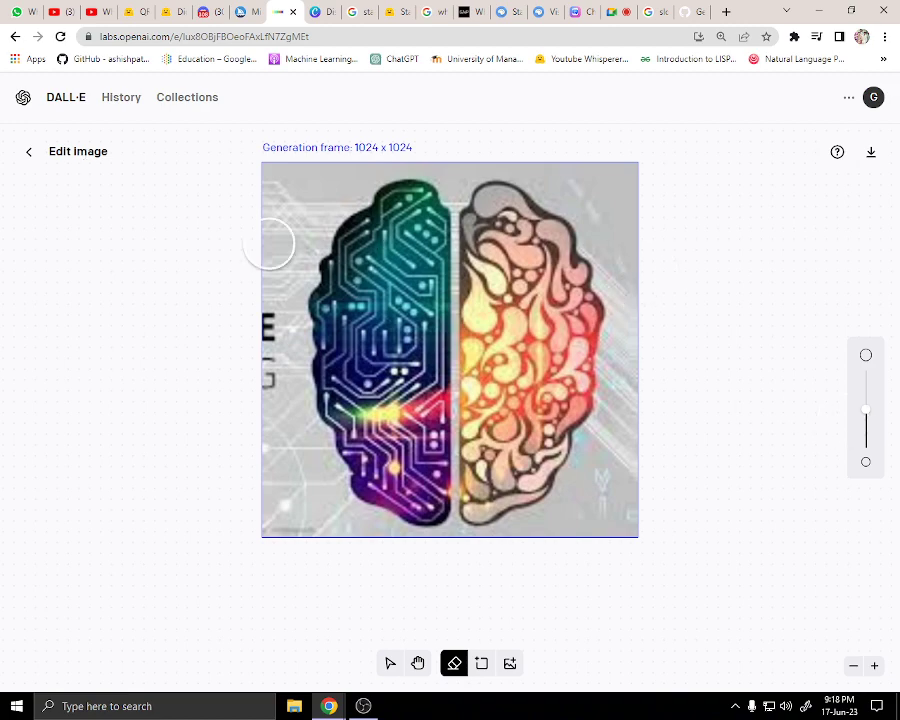
left_click(31, 156)
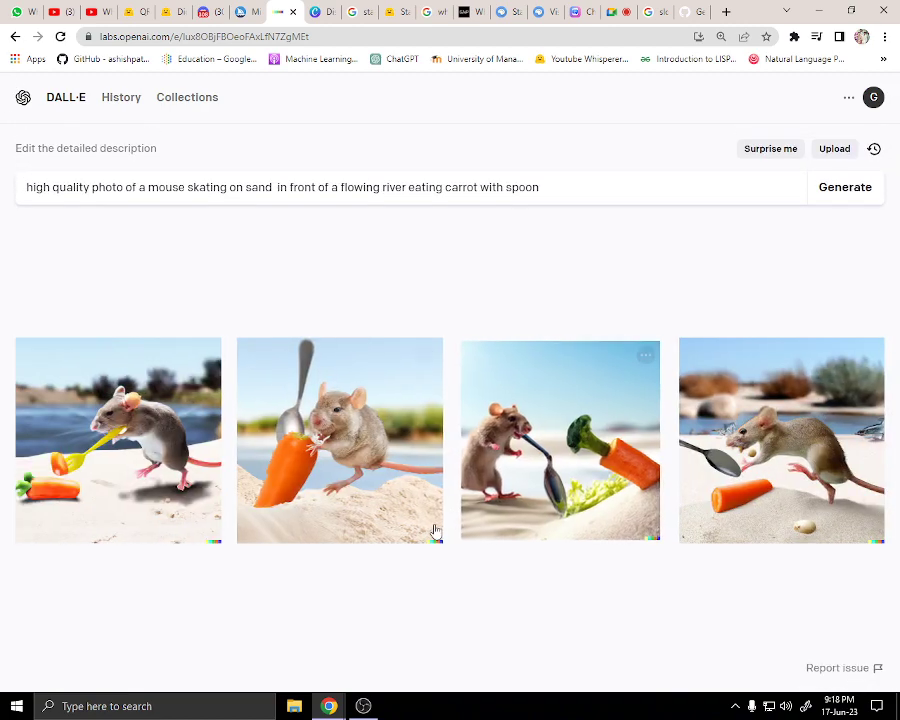
Upload the ML image from Downloads and bring it into the image editor without cropping.
left_click(834, 150)
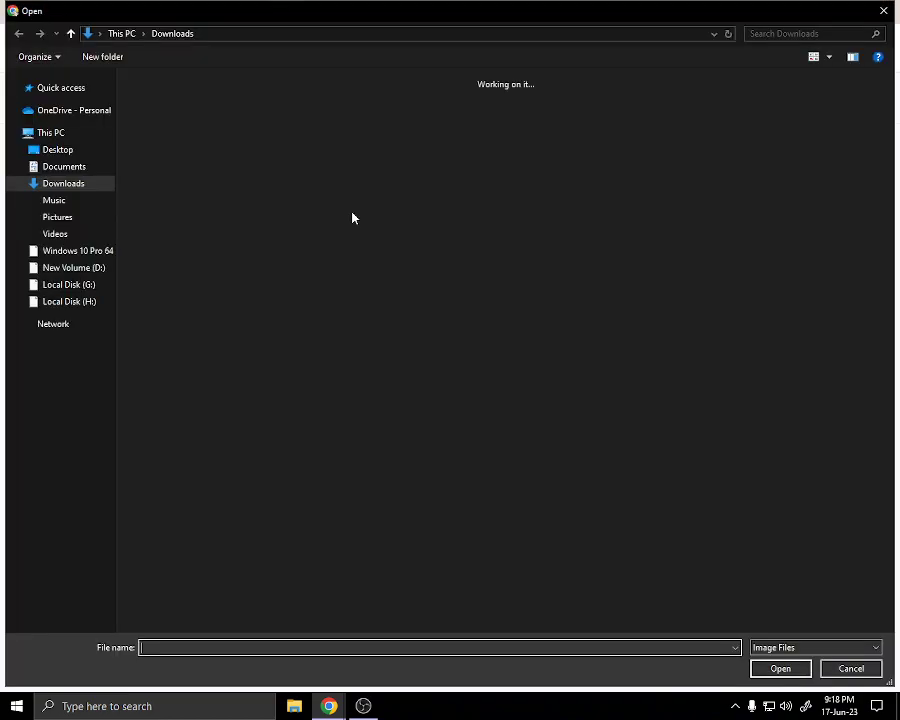
left_click(338, 145)
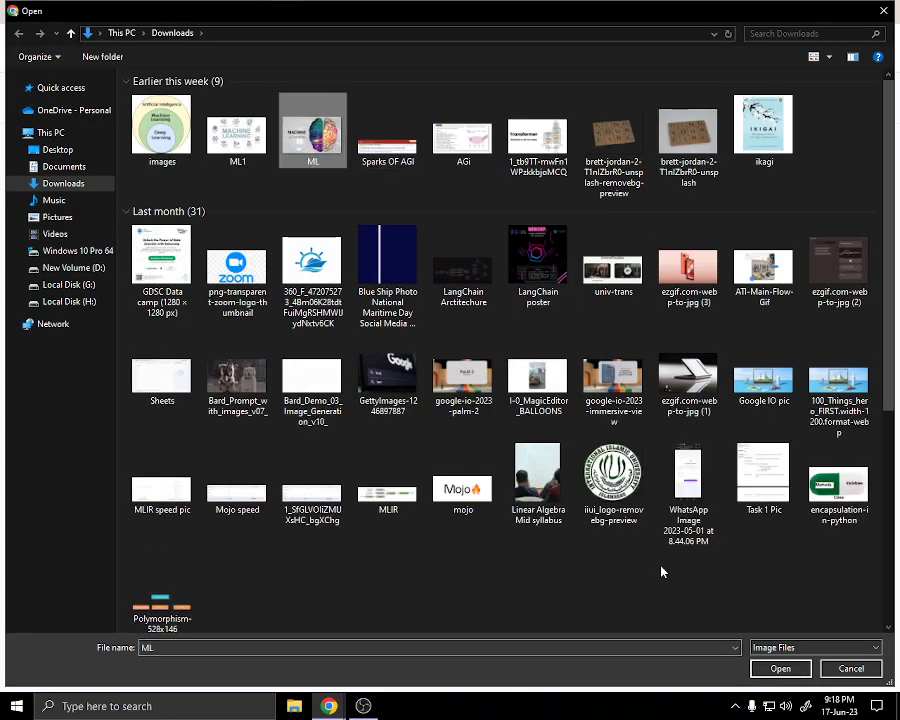
left_click(780, 668)
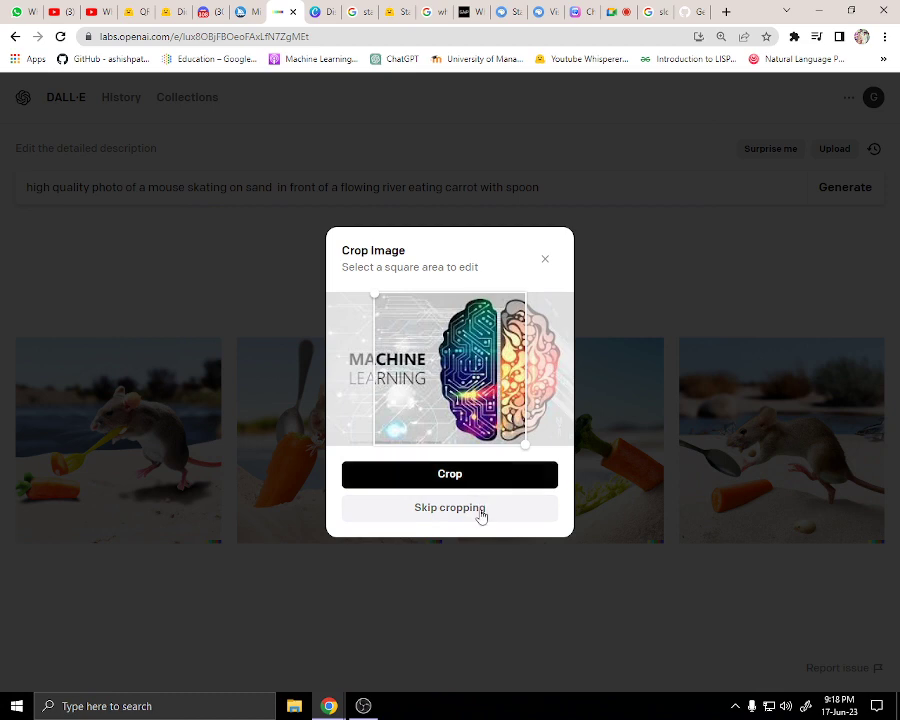
left_click(480, 512)
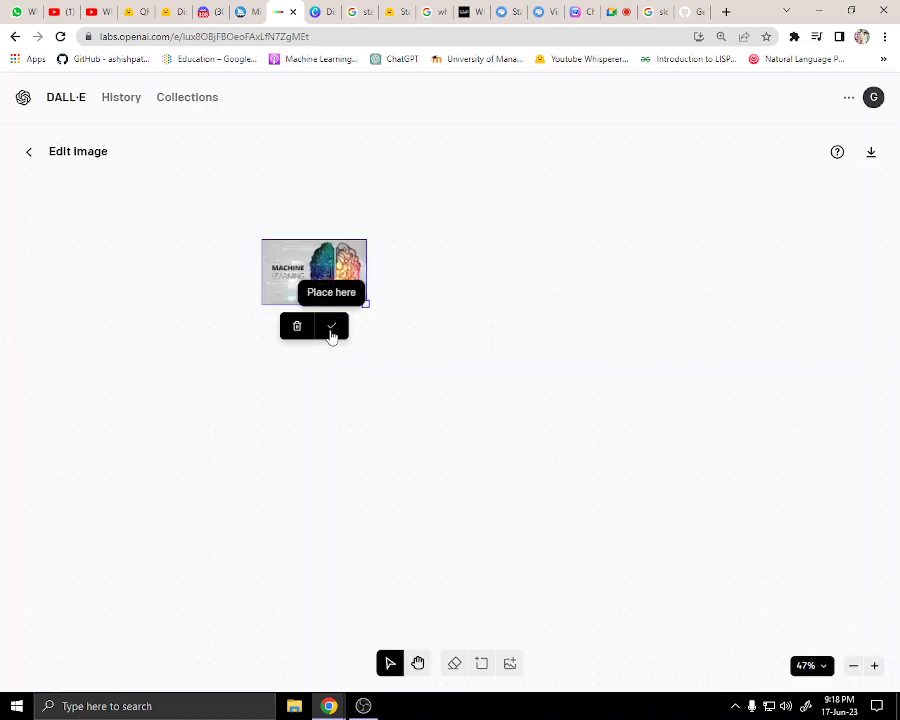
Place the uncropped Machine Learning image on the editor canvas at its current size.
left_click(418, 663)
left_click_drag(195, 354, 343, 428)
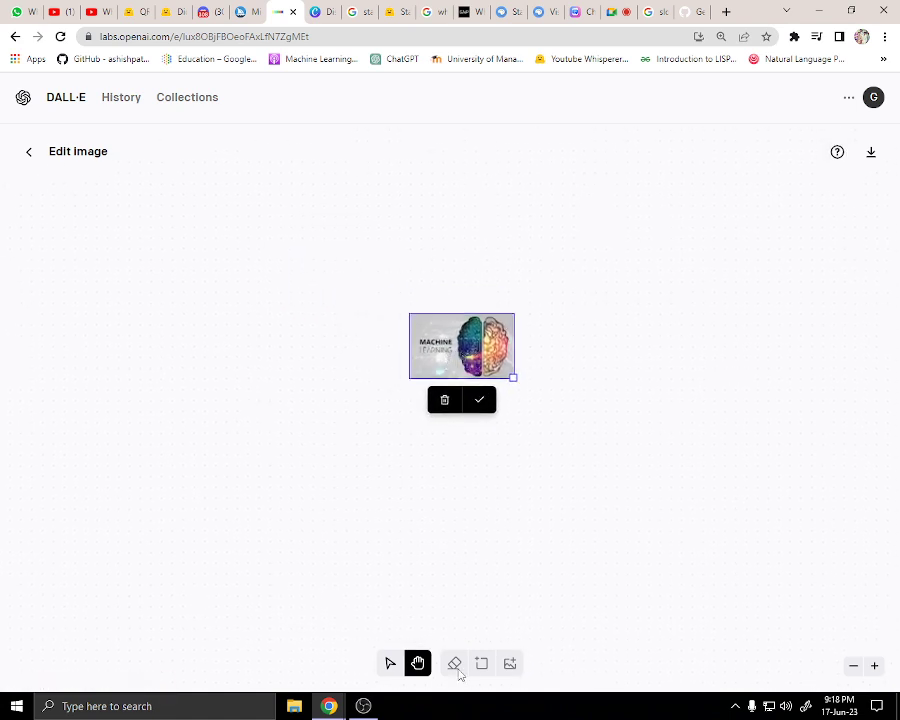
left_click(390, 663)
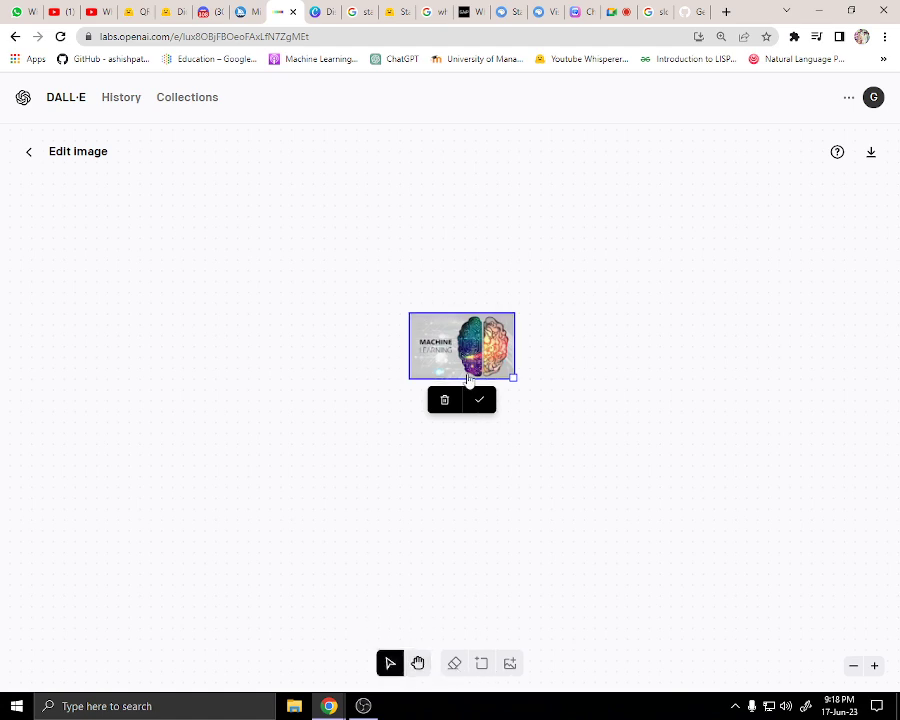
left_click(480, 400)
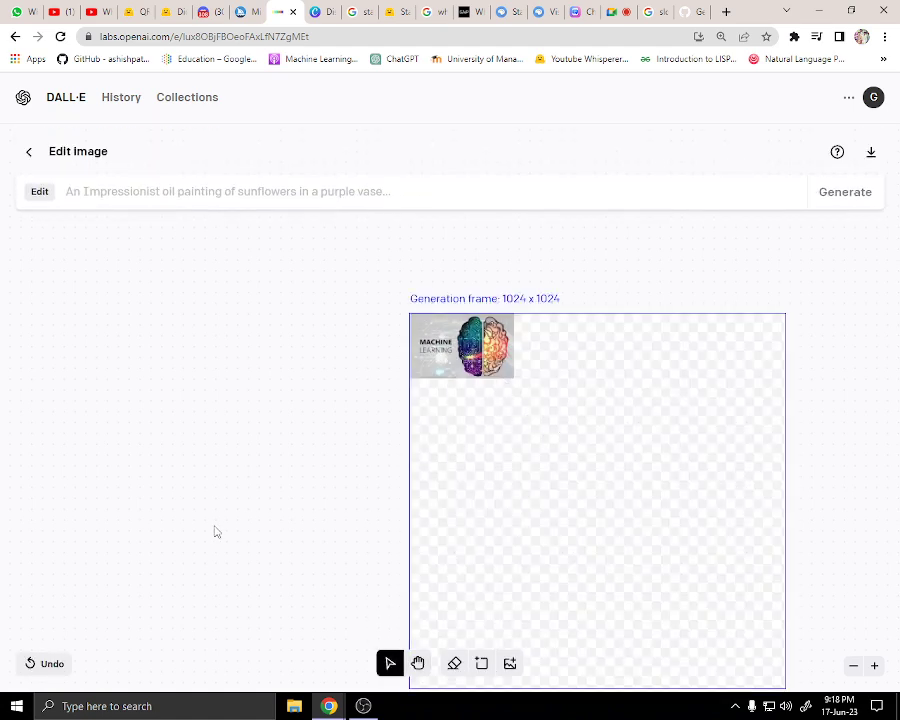
scroll(240, 570, "down", 2)
scroll(725, 355, "up", 2)
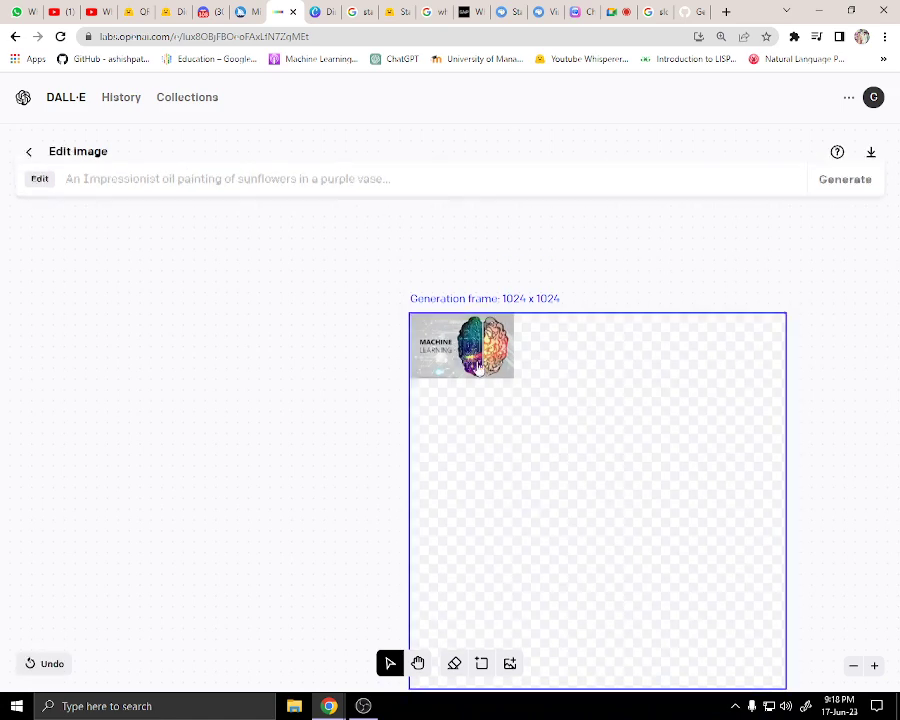
mouse_move(510, 374)
left_mouse_down()
mouse_move(518, 384)
mouse_move(497, 357)
mouse_move(507, 369)
left_mouse_up()
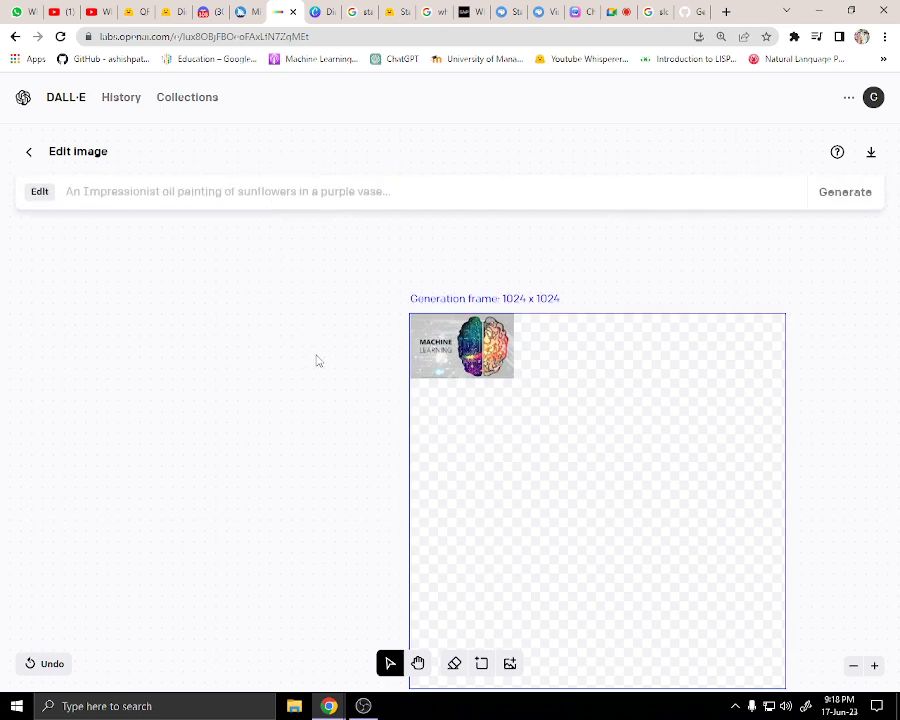
Generate content around the Machine Learning image in the editor using the prompt "running a horse".
type("running a horse")
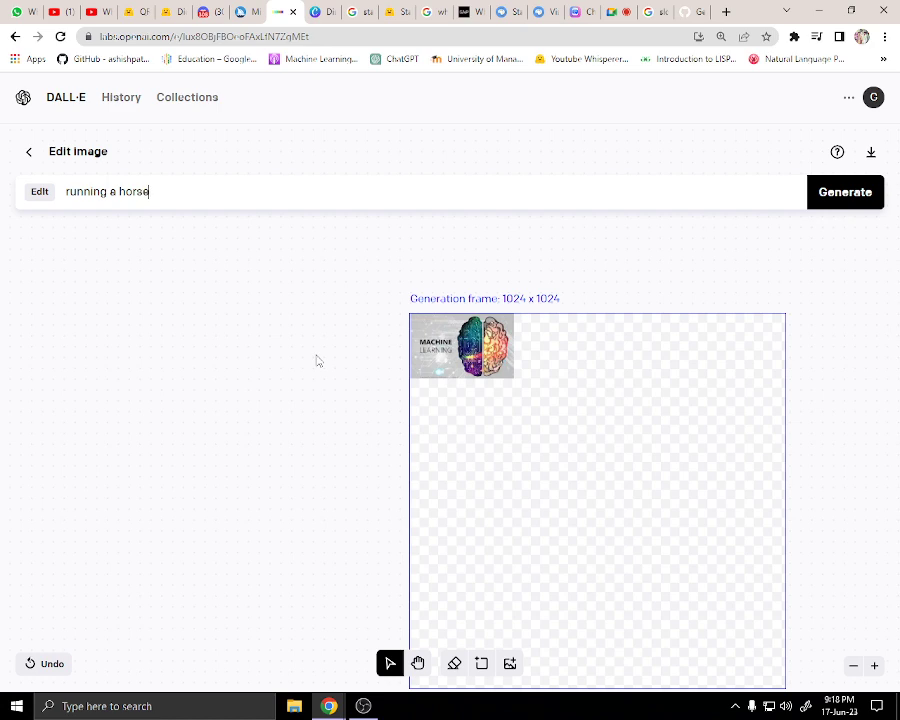
left_click(846, 205)
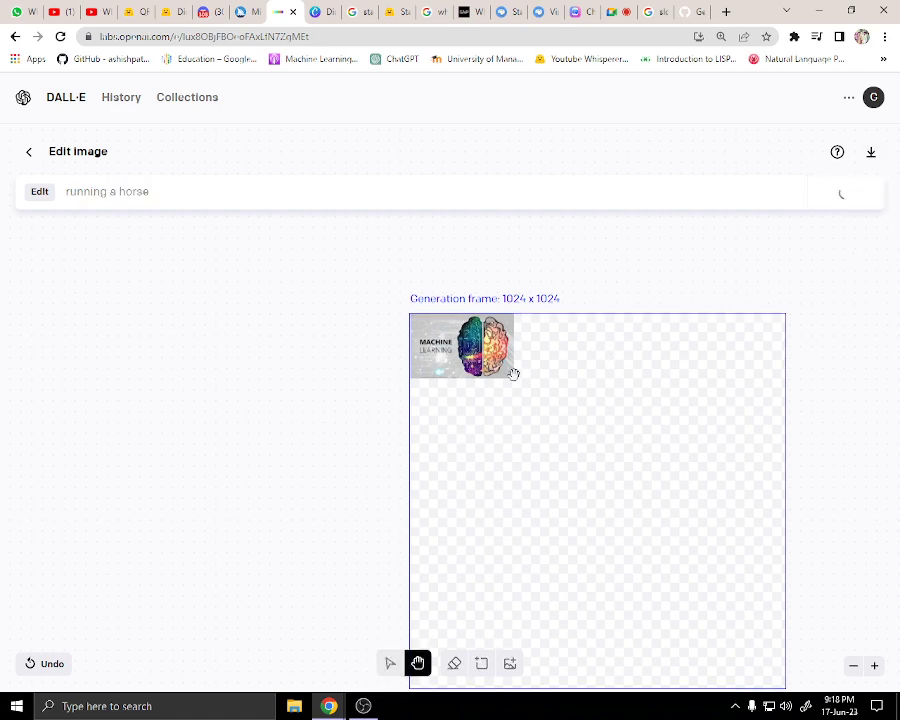
scroll(285, 409, "down", 2)
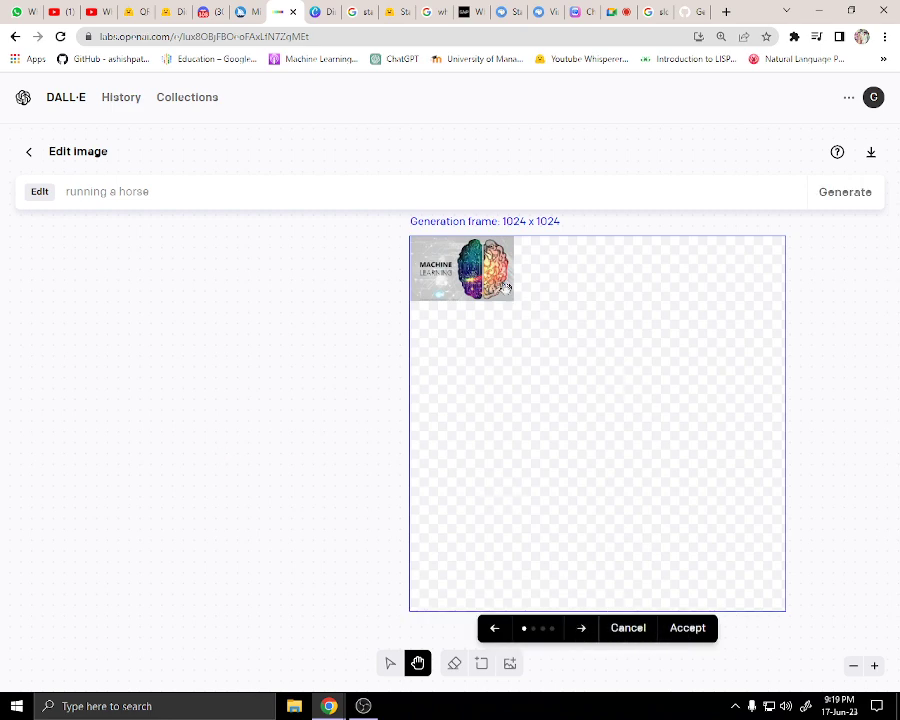
Compare the generated horse options in the frame, and leave the editor, discarding the changes.
left_click(581, 632)
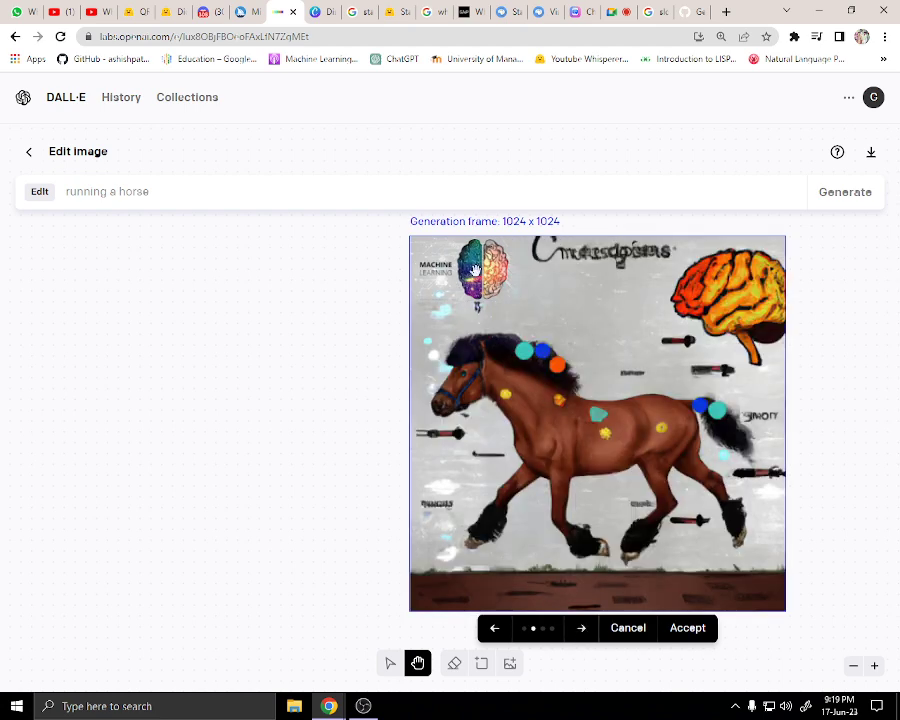
left_click(581, 628)
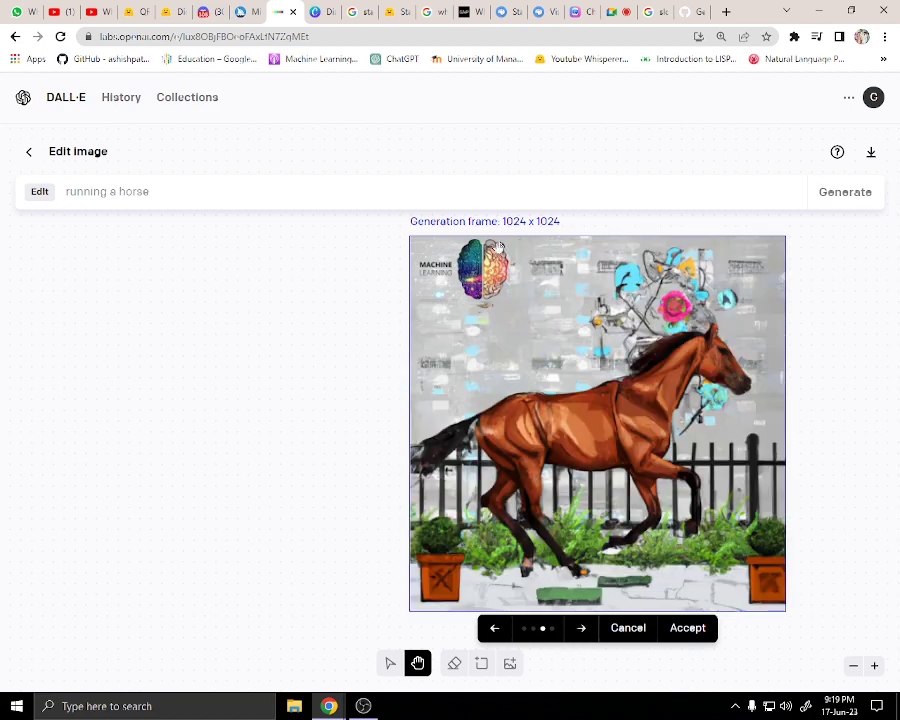
left_click(582, 632)
left_click(582, 632)
left_click(582, 632)
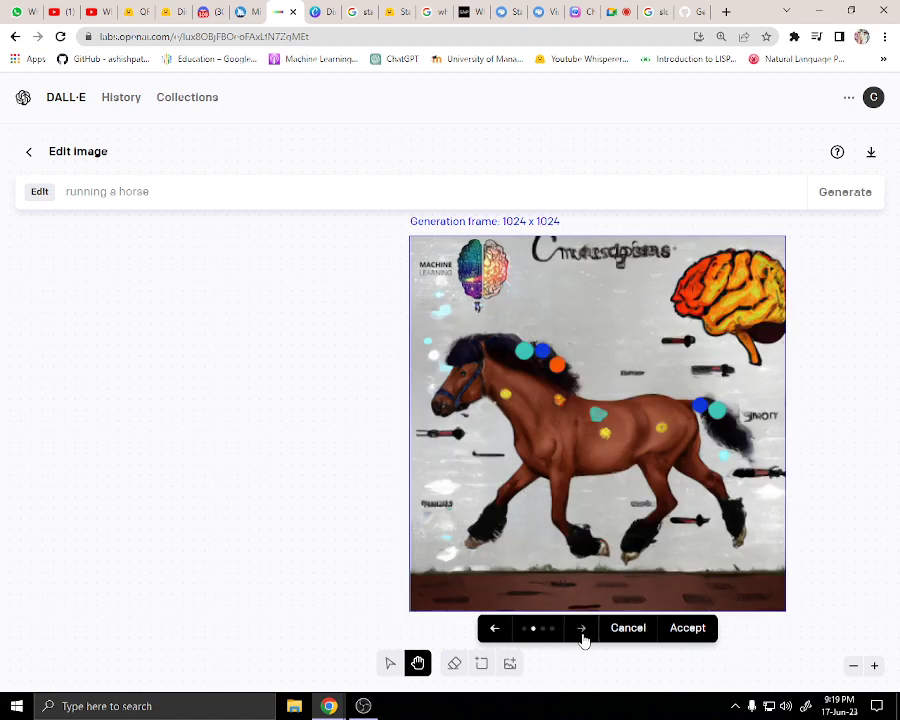
left_click(582, 632)
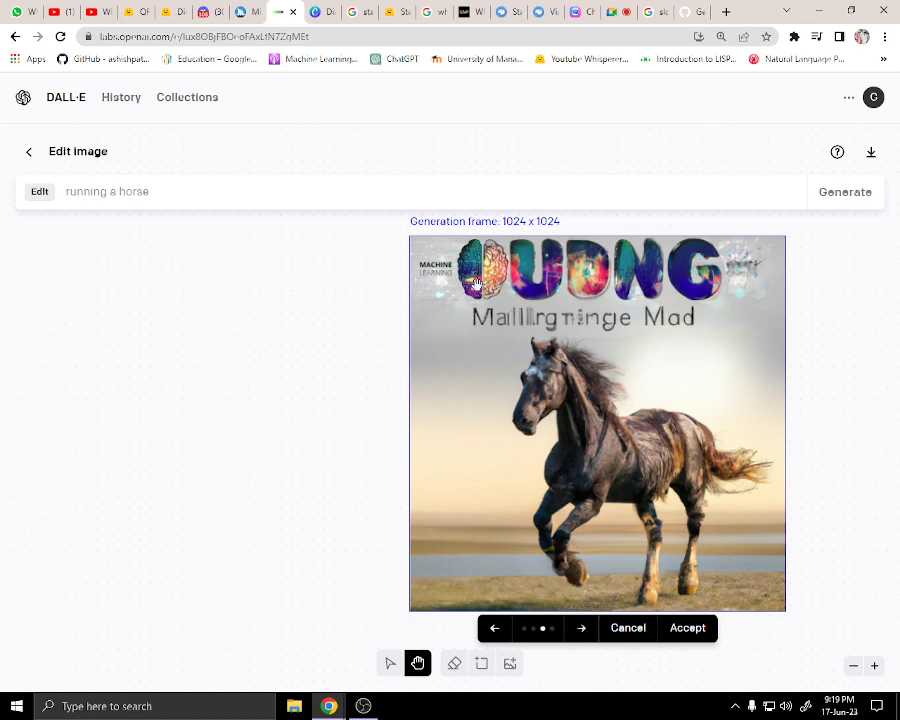
left_click(582, 628)
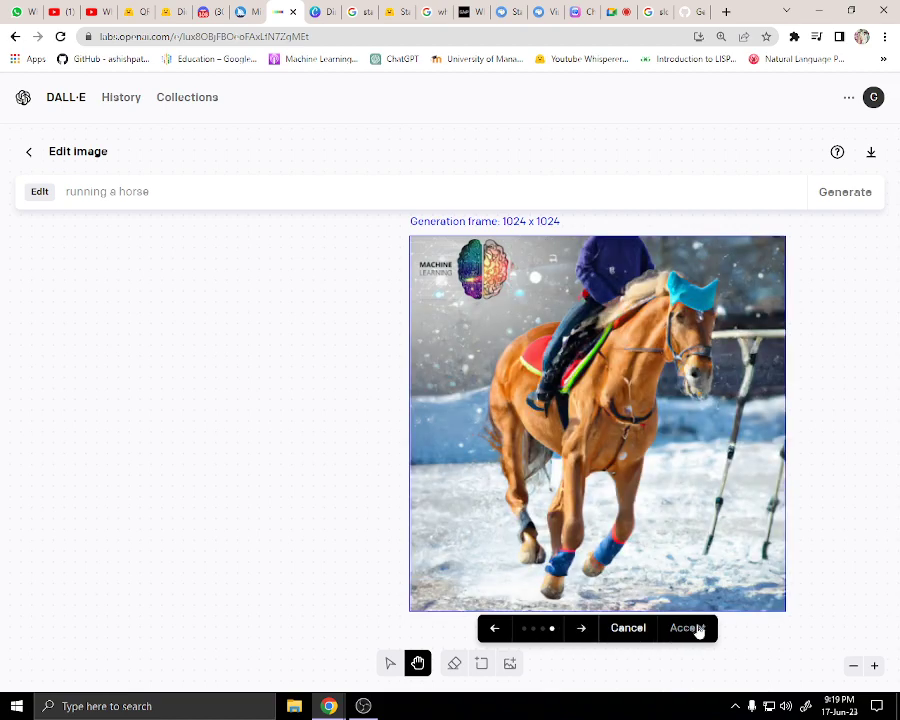
left_click(28, 151)
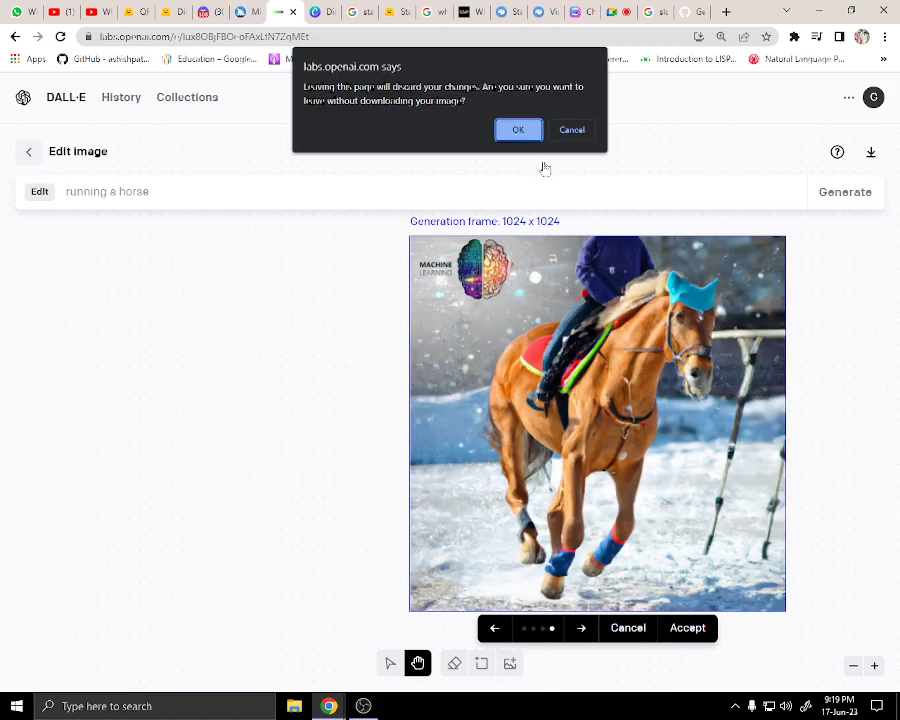
left_click(520, 131)
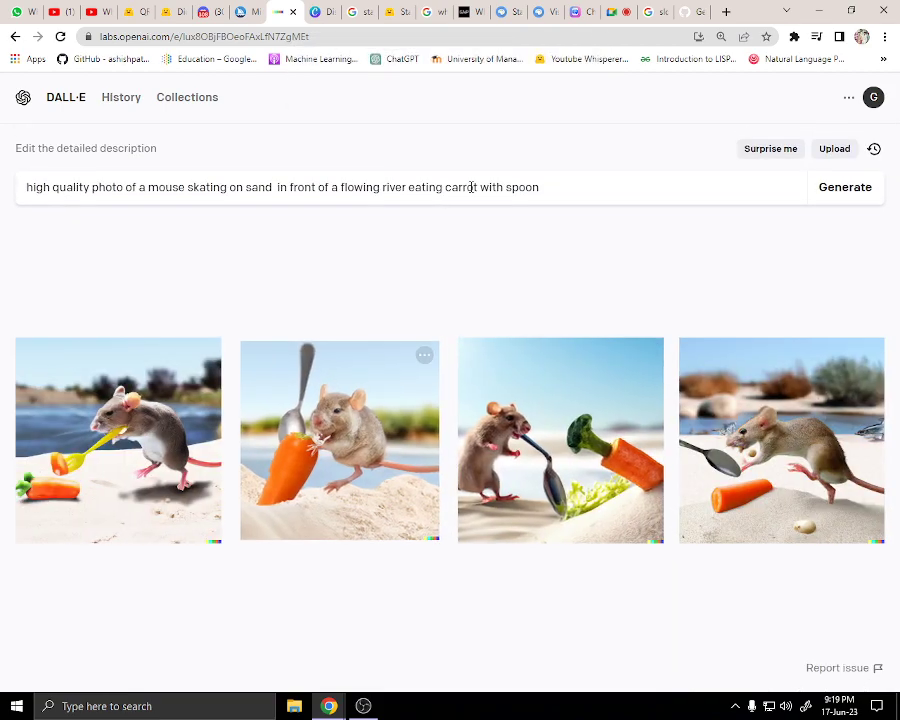
Replace the prompt with "photograph of an astronaut riding a horse on moon surface with pakistani flag" and generate the images.
left_click(551, 204)
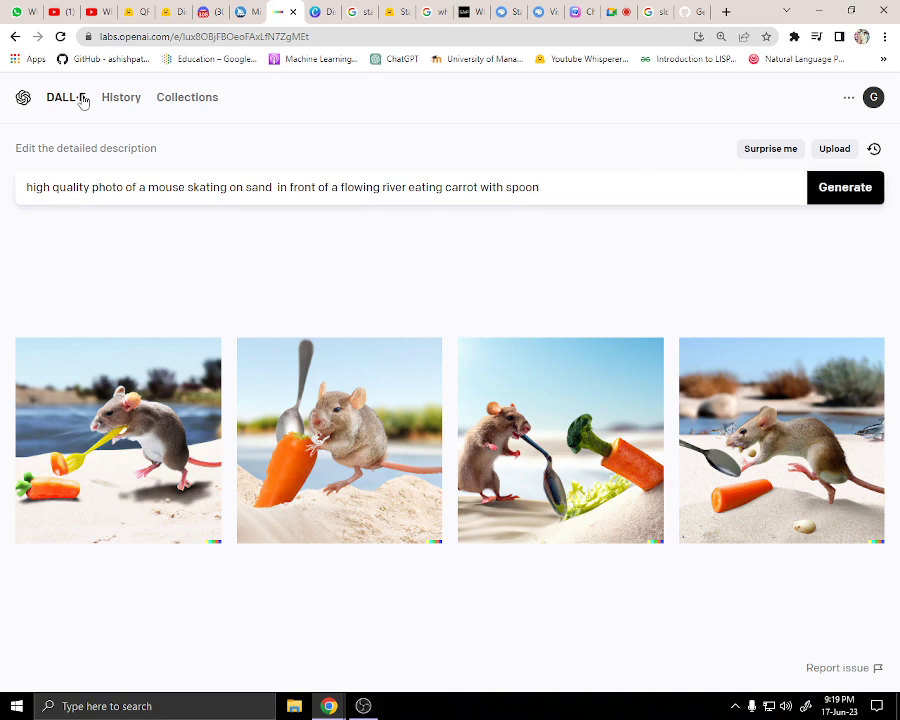
left_click(762, 151)
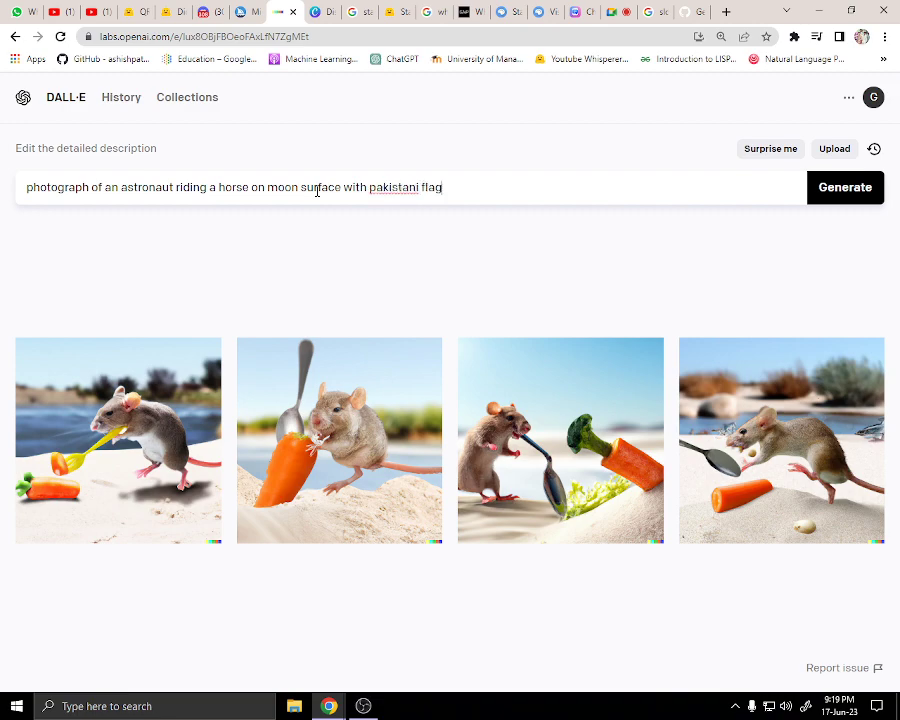
left_click(843, 190)
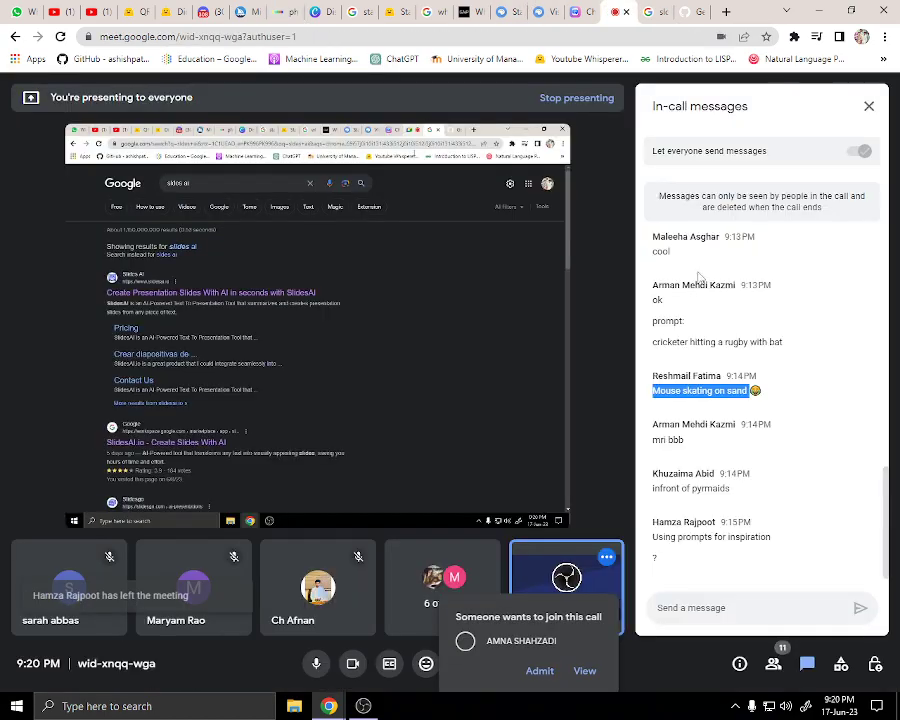
Admit the person waiting to join the Google Meet call and reopen the in-call messages.
left_click(584, 670)
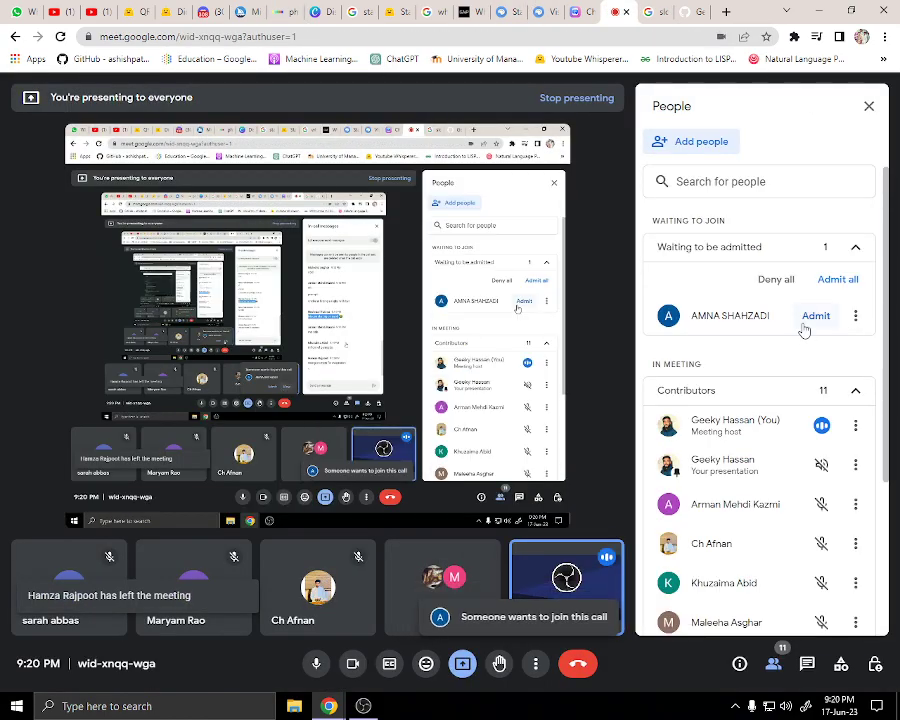
left_click(810, 318)
left_click(806, 663)
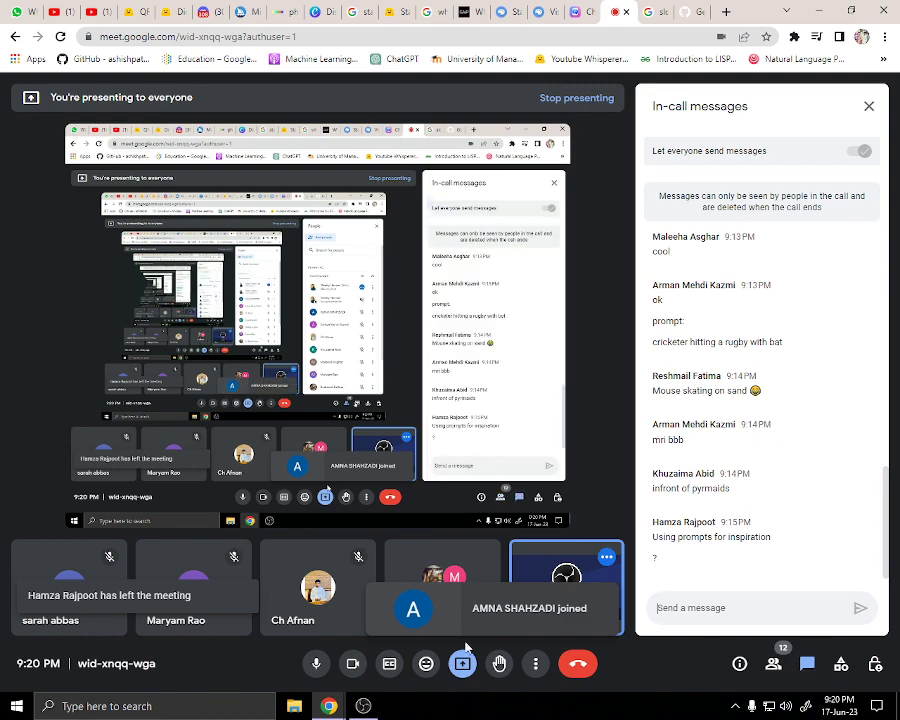
Check the screen recording in OBS and return to the DALL·E results.
left_click(363, 706)
mouse_move(328, 706)
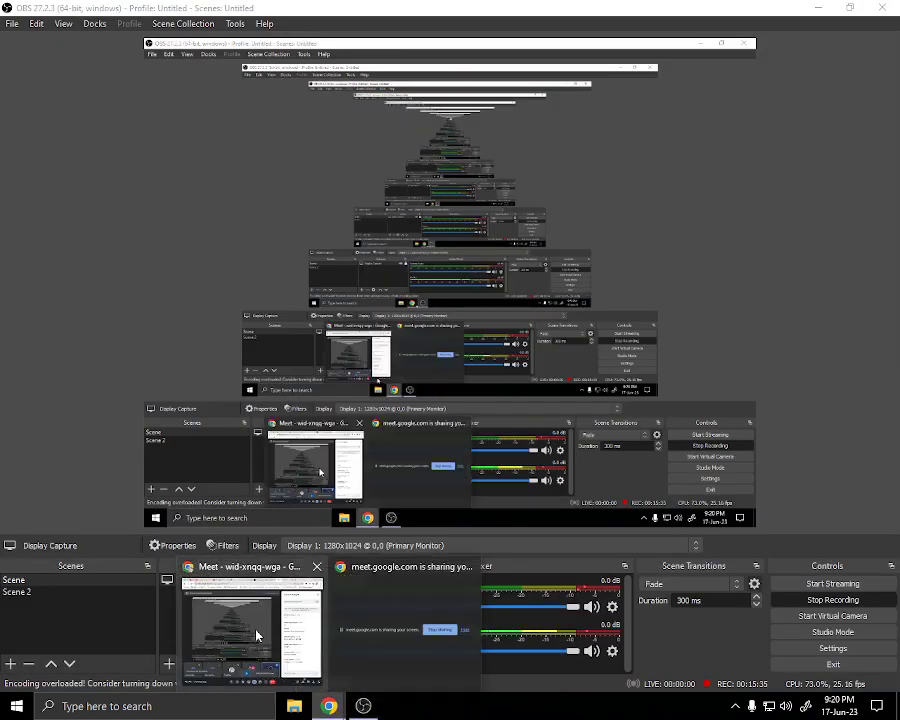
left_click(254, 628)
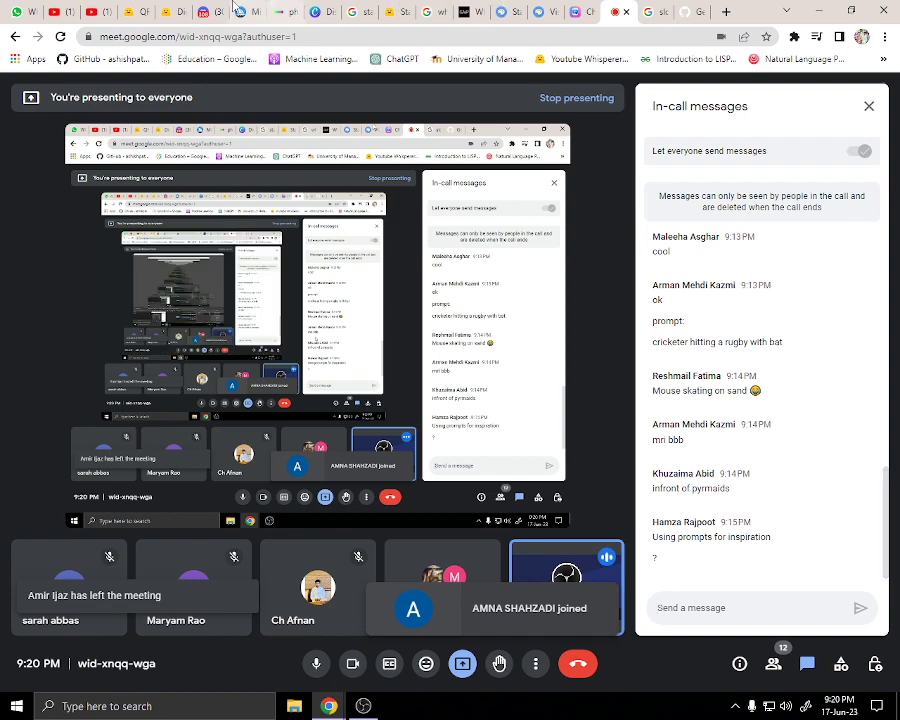
left_click(269, 11)
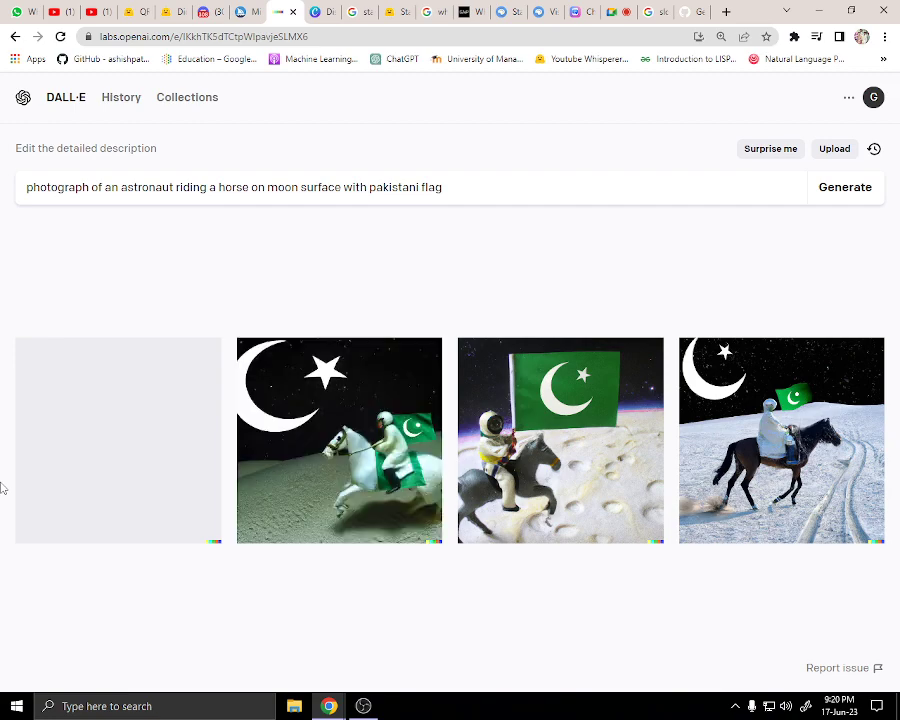
Examine all four astronaut-on-horse images with the Pakistani flag enlarged, one after another.
left_click(150, 480)
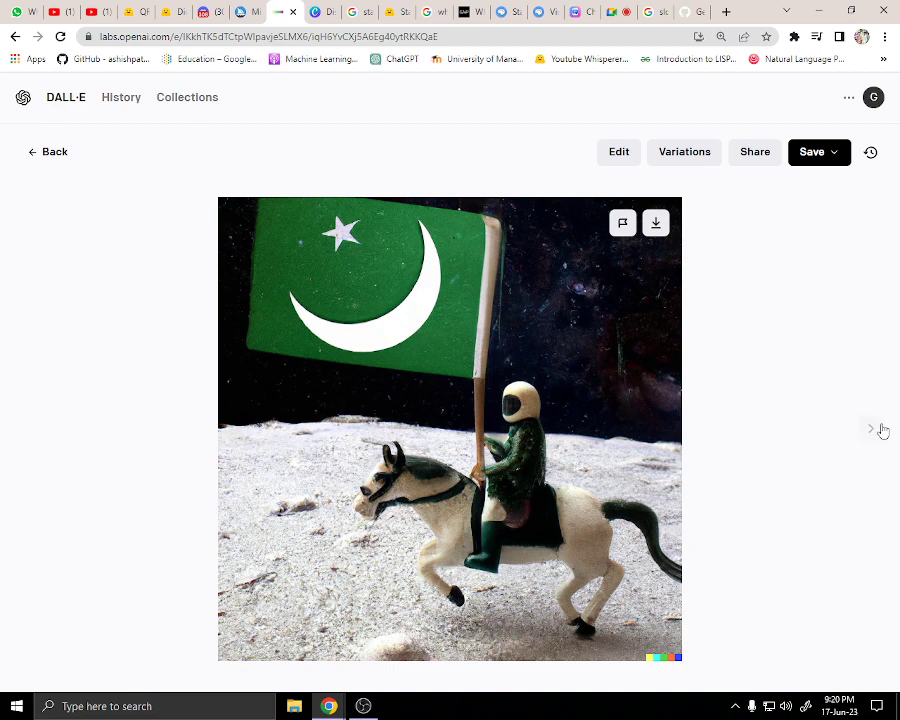
left_click(873, 430)
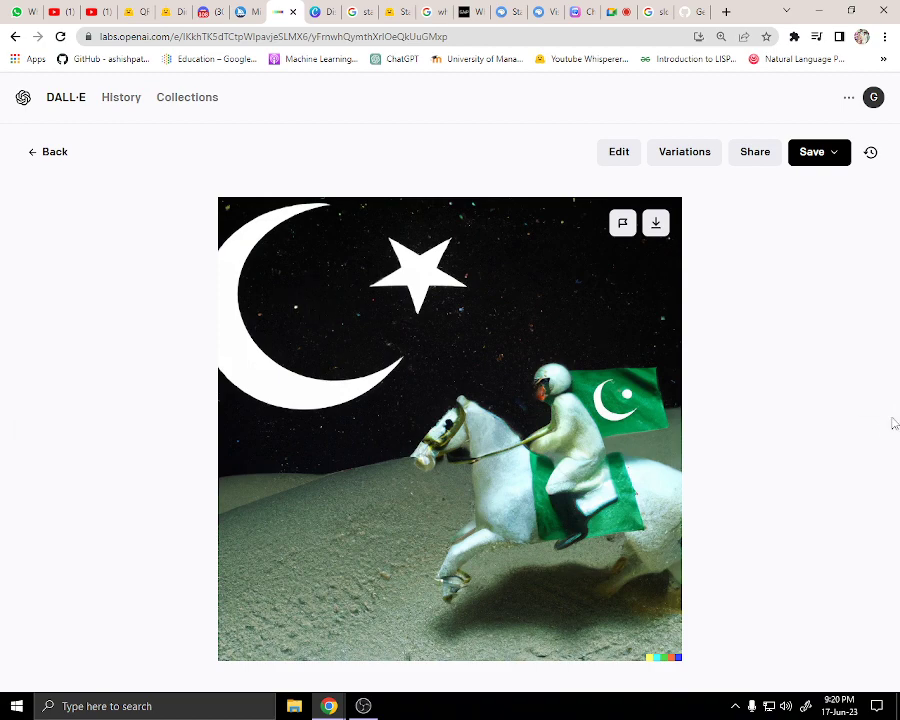
left_click(873, 438)
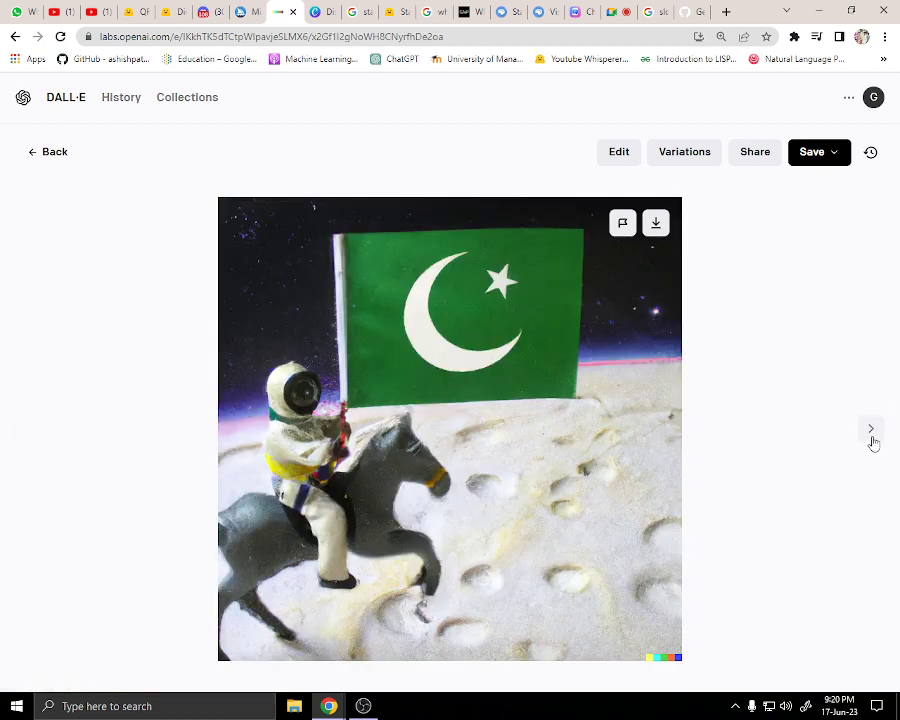
left_click(872, 432)
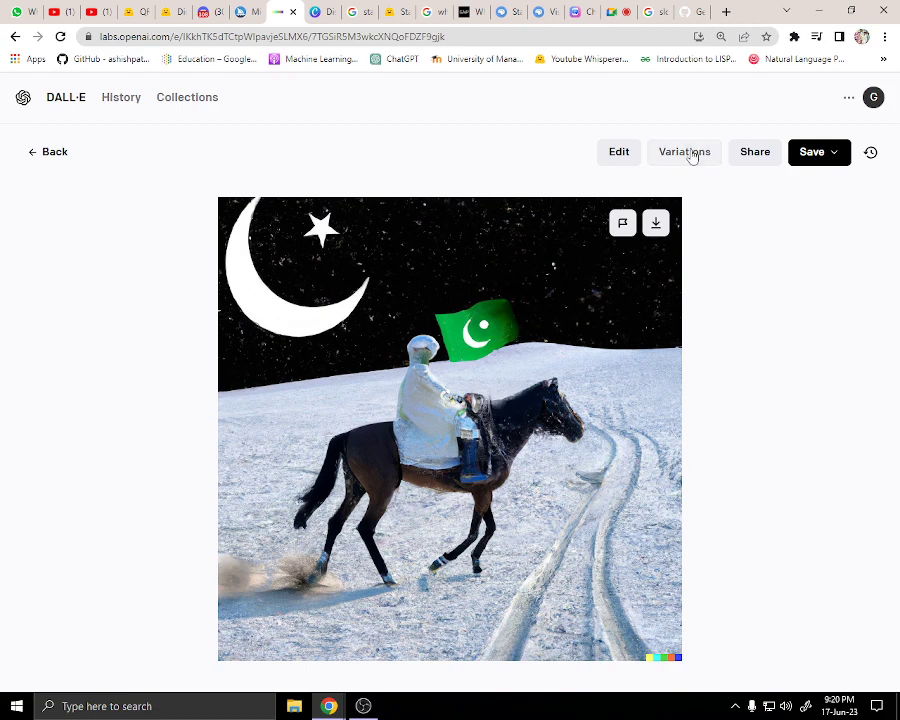
Open the fourth astronaut image for editing and erase the large crescent and star from its sky.
left_click(632, 157)
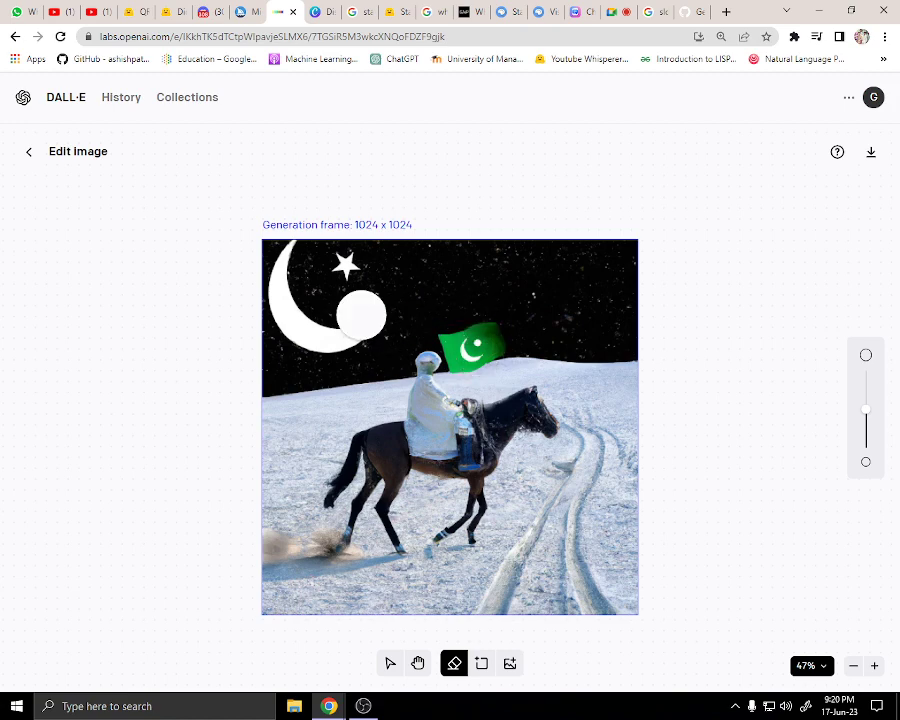
mouse_move(364, 315)
left_mouse_down()
mouse_move(353, 374)
mouse_move(362, 305)
mouse_move(292, 297)
mouse_move(296, 262)
mouse_move(276, 252)
mouse_move(272, 290)
mouse_move(296, 328)
mouse_move(345, 268)
left_mouse_up()
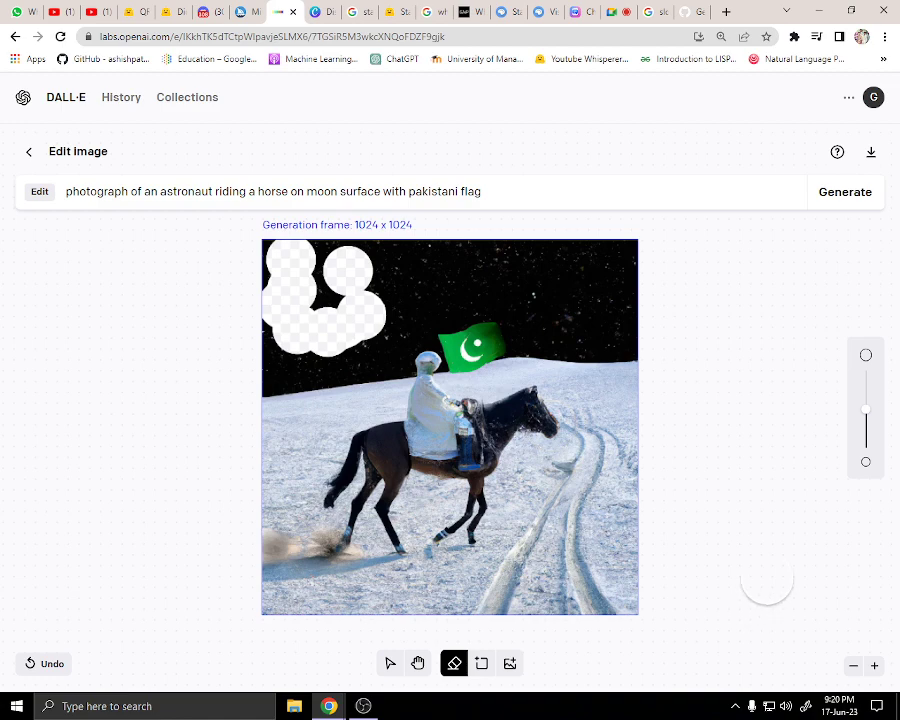
left_click(390, 663)
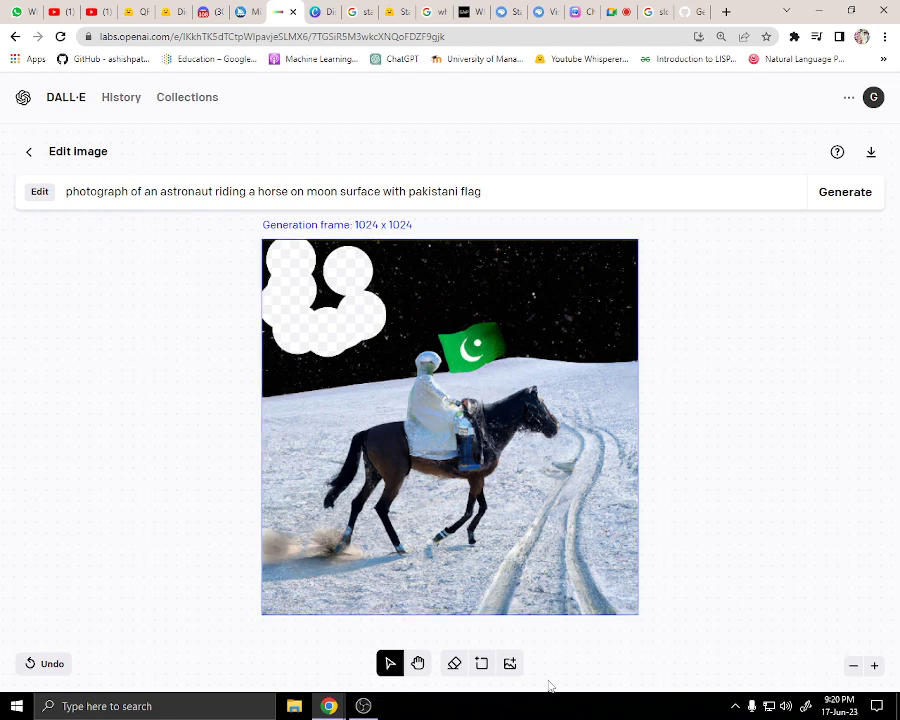
left_click(455, 666)
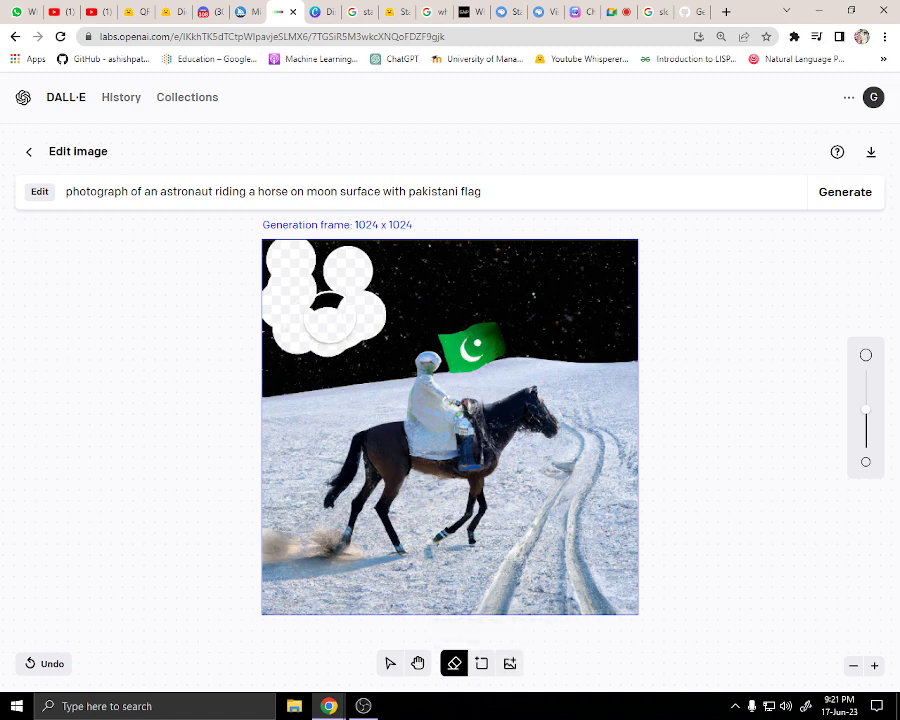
Try the generation frame tool over the image, and download the edited image to view it in the image viewer.
left_click(481, 664)
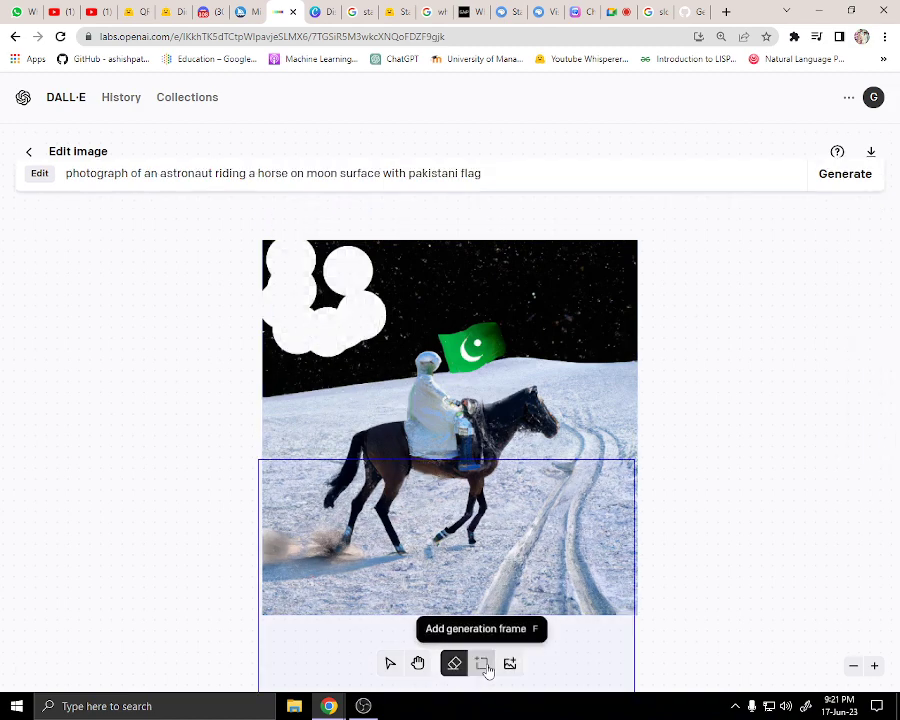
left_click(464, 438)
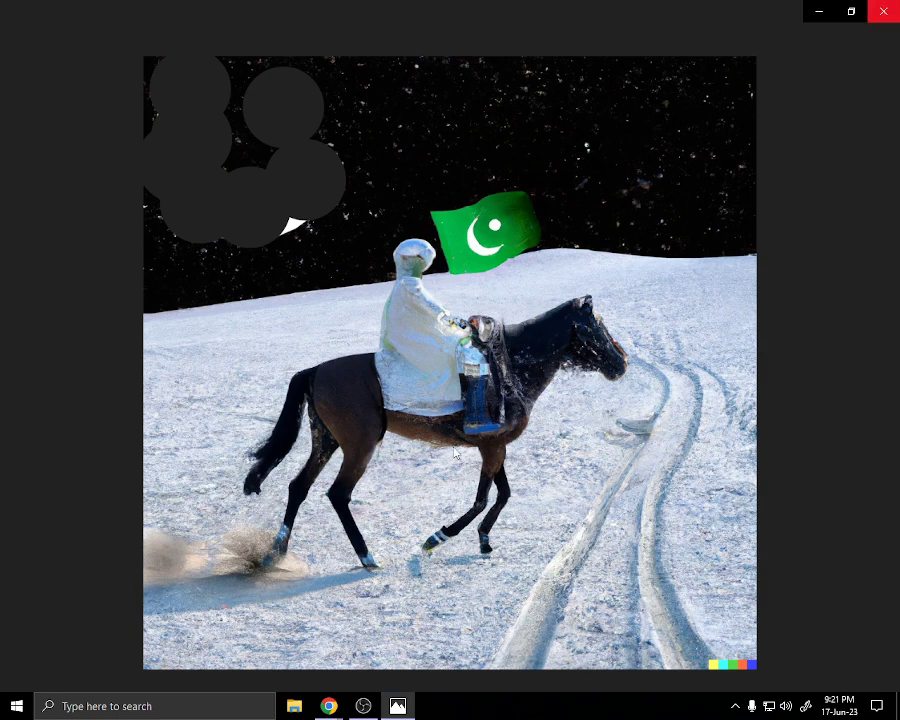
left_click(884, 8)
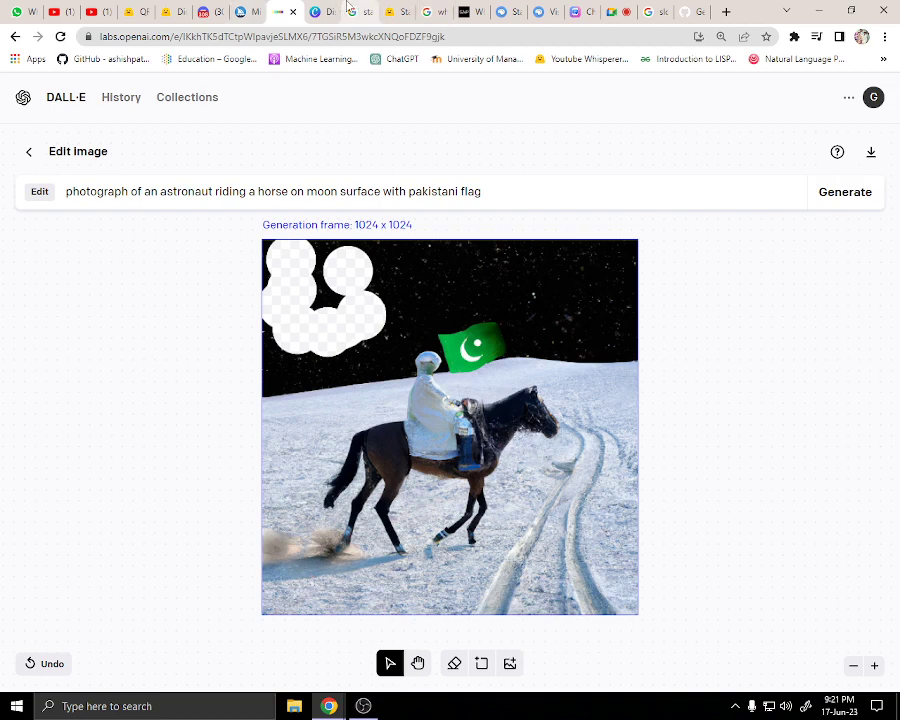
Revisit the Stable Diffusion 2.1 demo, Canva's apps and Midjourney's subscription plans, and close the Midjourney page to return to DALL·E.
left_click(395, 12)
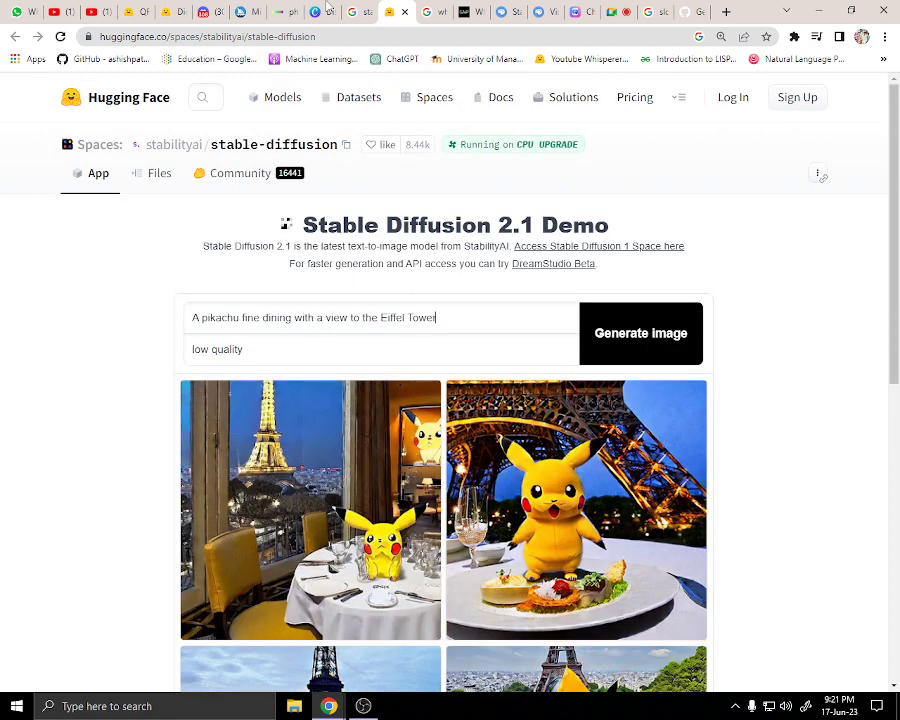
left_click(327, 10)
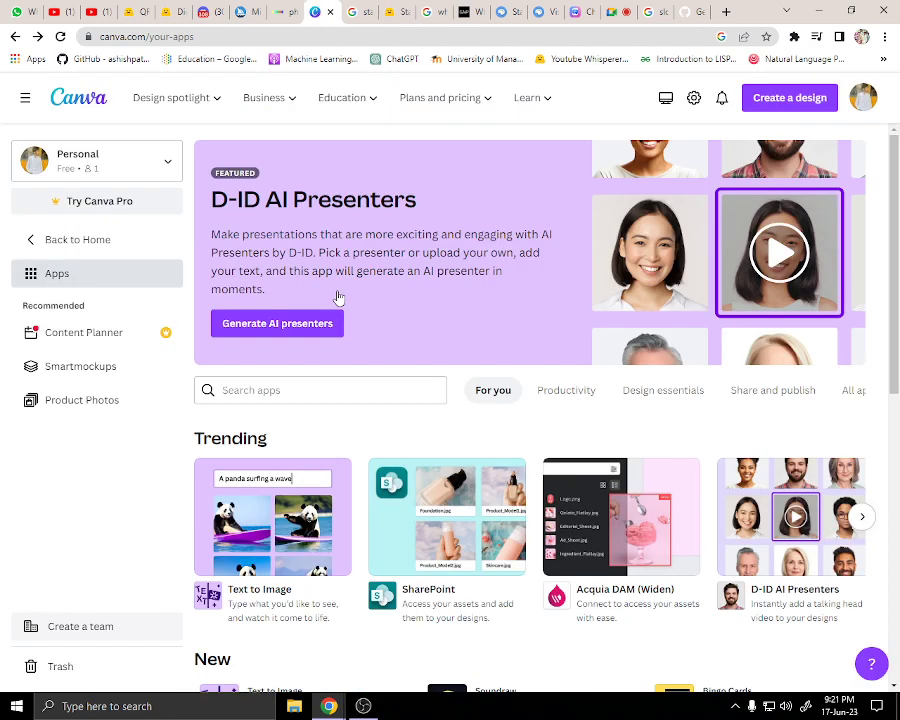
left_click(258, 11)
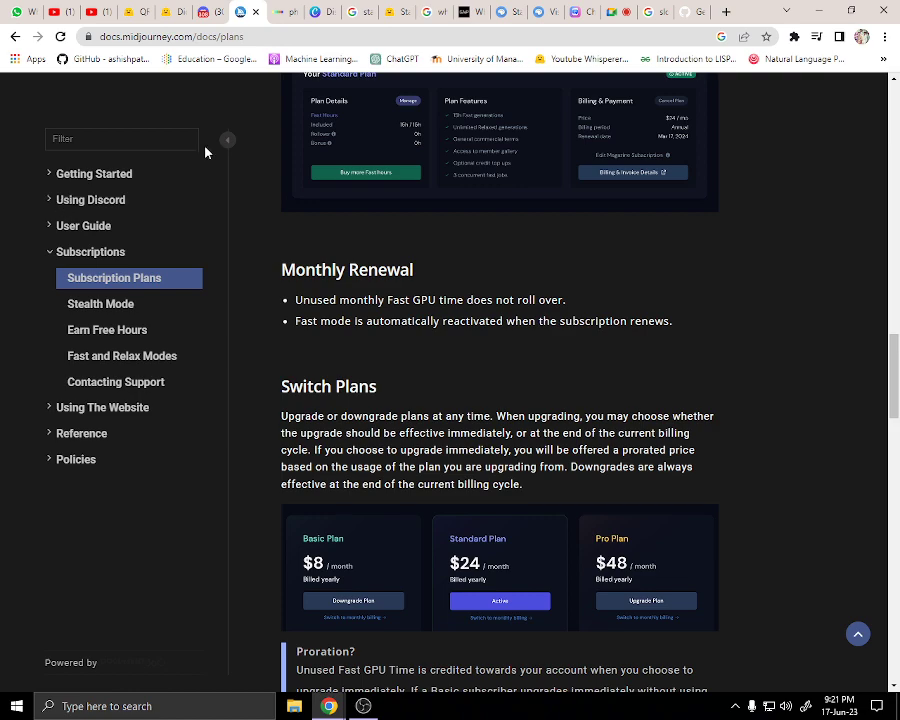
left_click(166, 11)
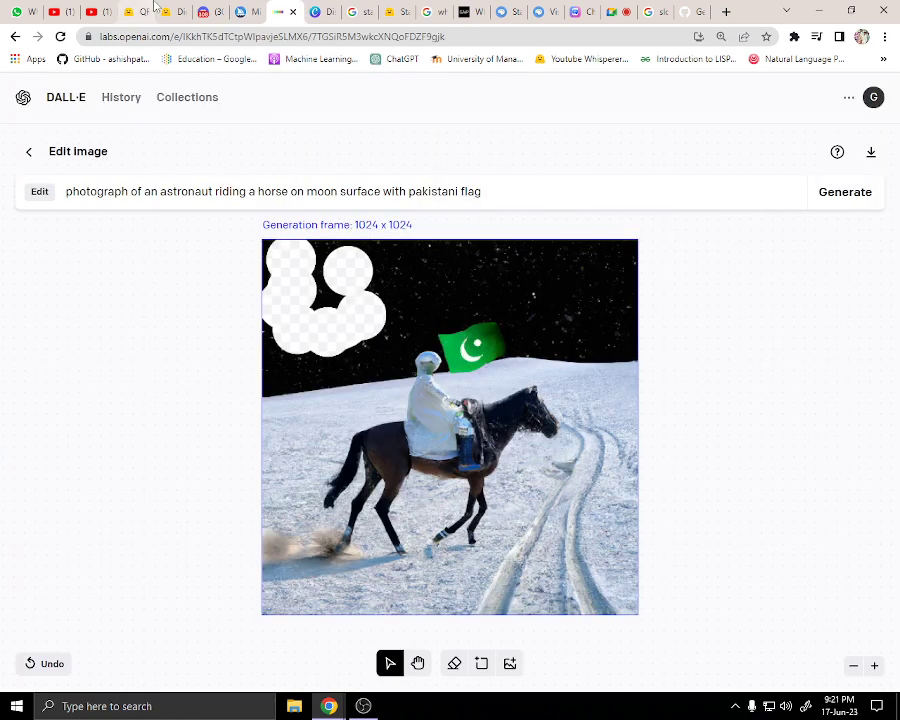
left_click(203, 11)
left_click(258, 11)
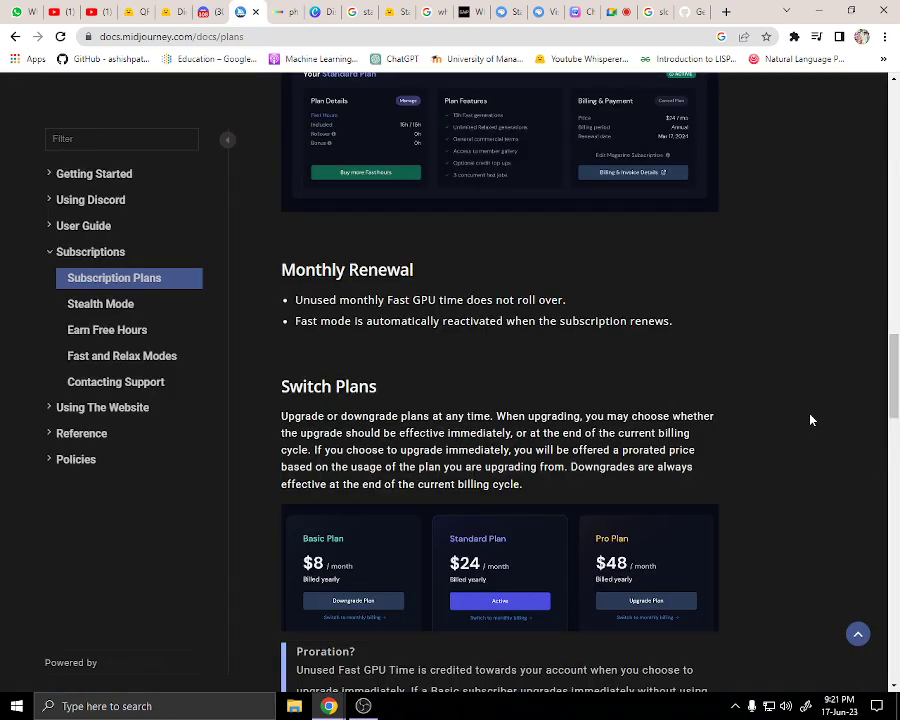
left_click(205, 11)
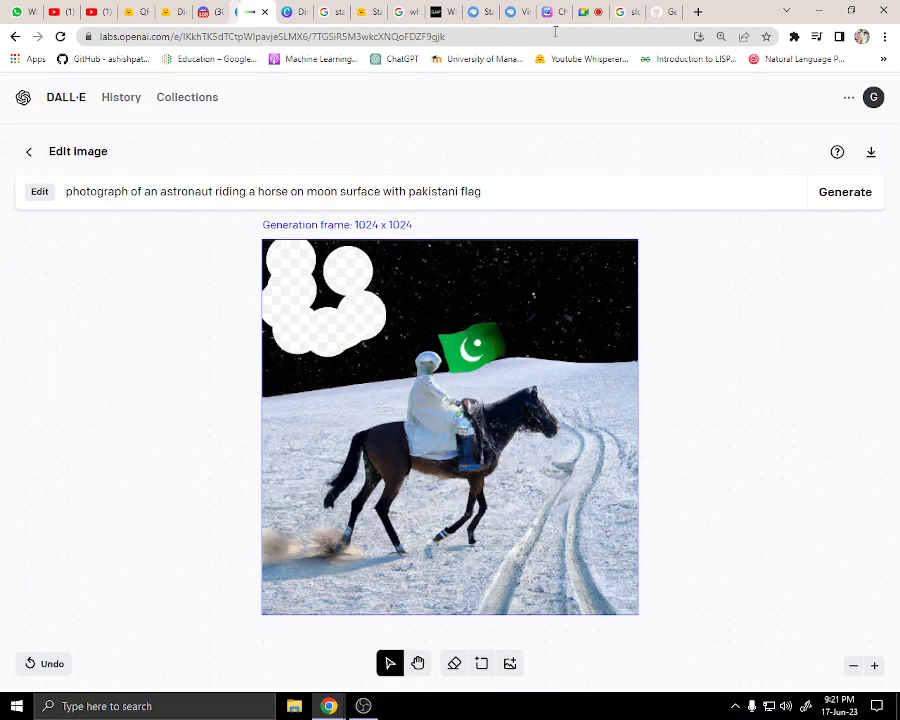
Search Google for Midjourney in a new browser tab and open its official website.
left_click(688, 12)
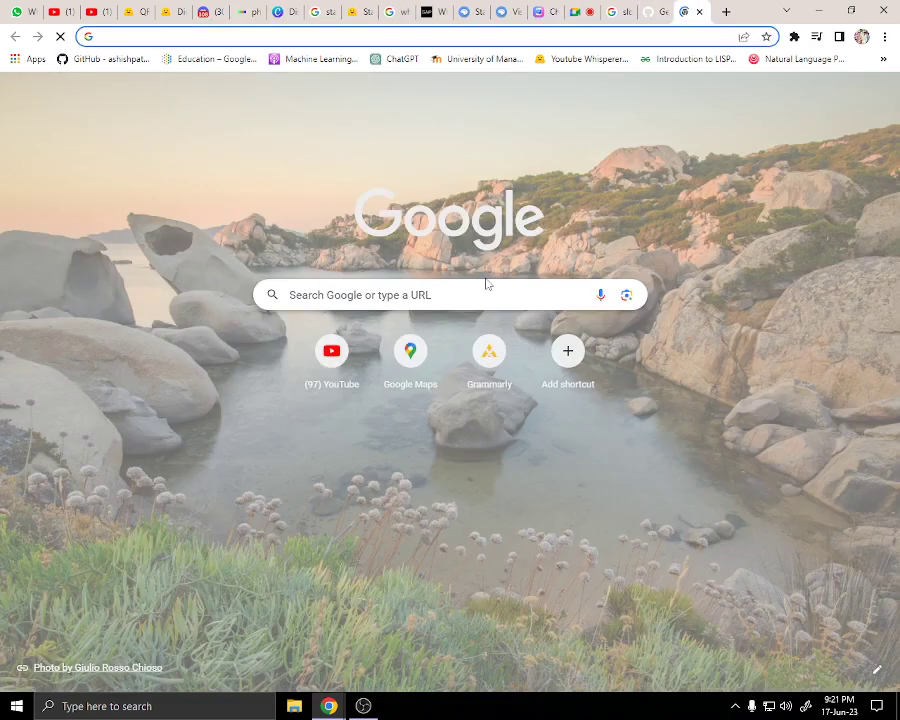
left_click(457, 286)
type("mid")
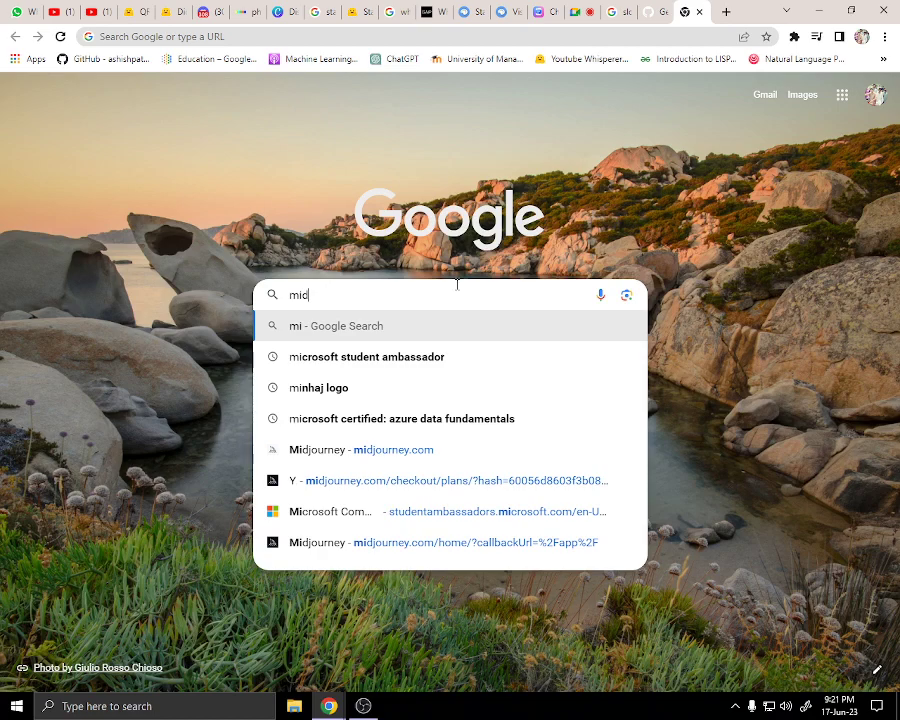
type("jouney")
key("Return")
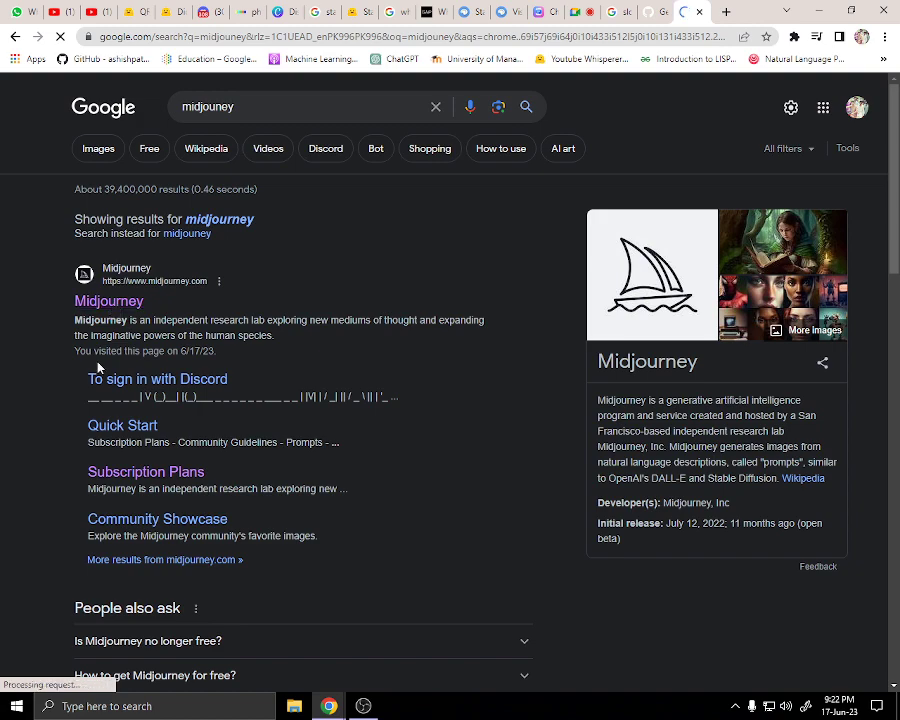
Switch to the Google Meet call and unmute the microphone.
key("ctrl+shift+Tab")
key("ctrl+shift+Tab")
key("ctrl+shift+Tab")
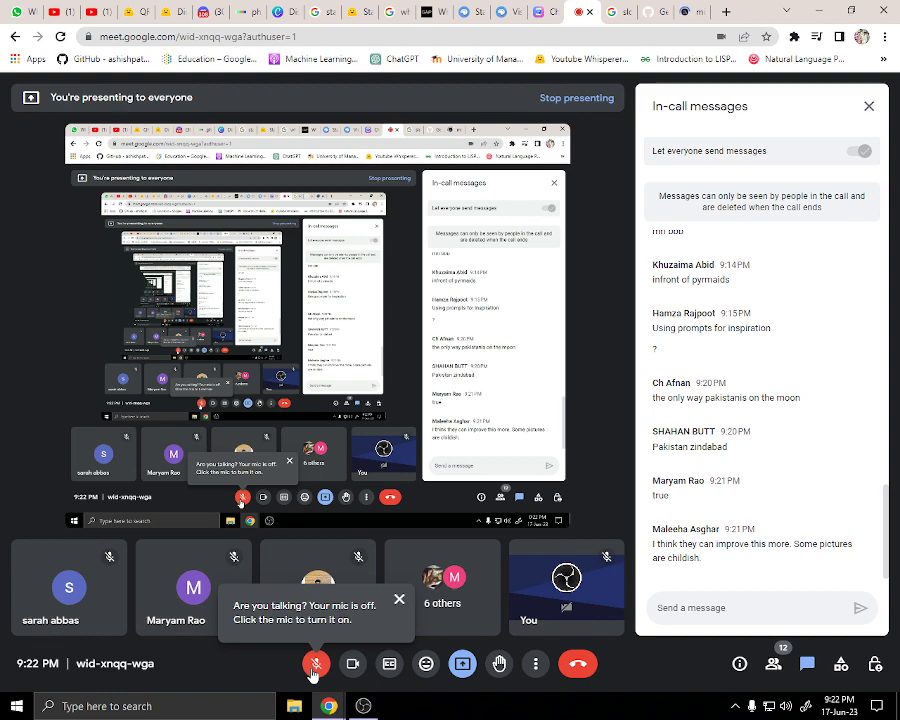
left_click(312, 668)
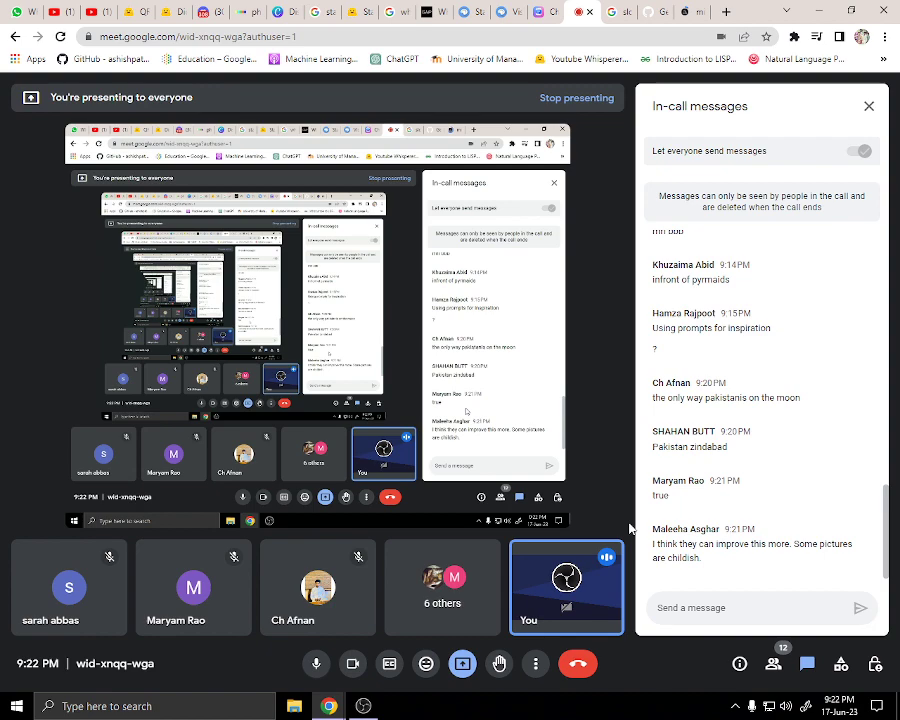
Return to the Midjourney website, look through its home page and open the getting-started documentation.
key("ctrl+9")
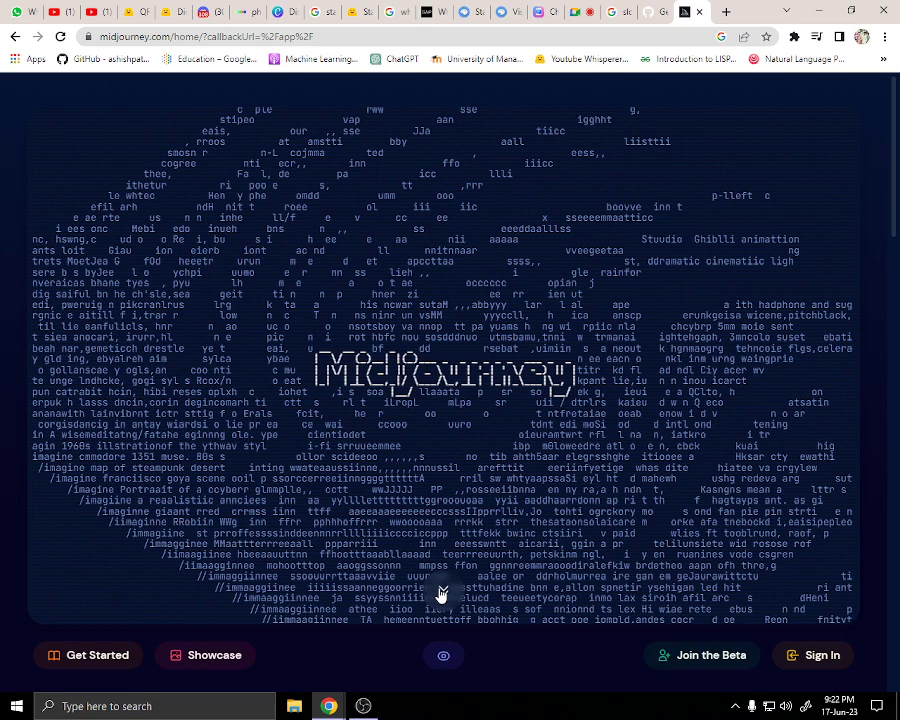
left_click(441, 594)
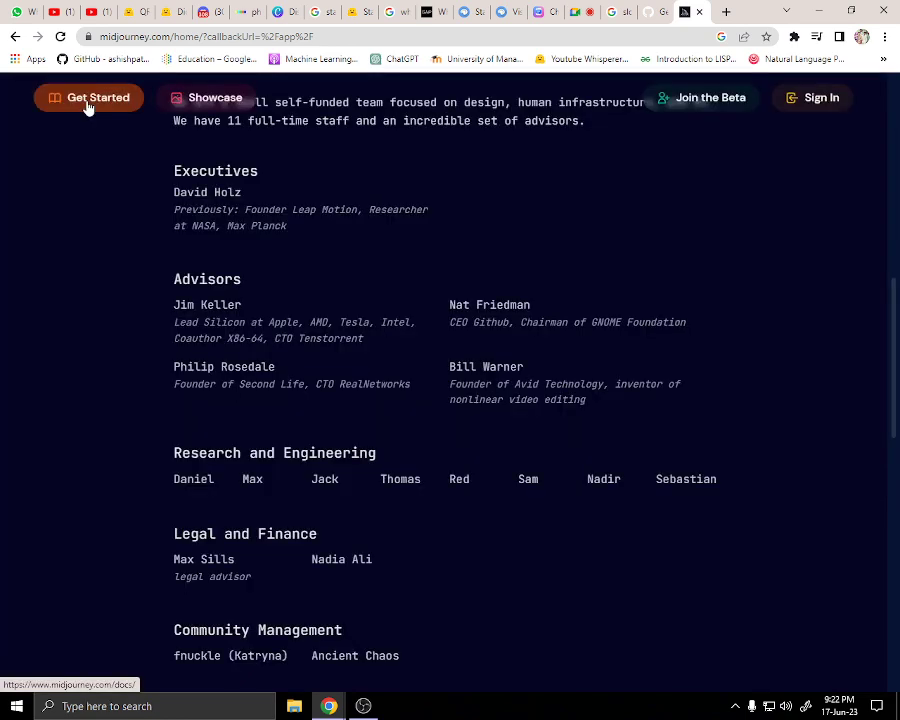
left_click(87, 100)
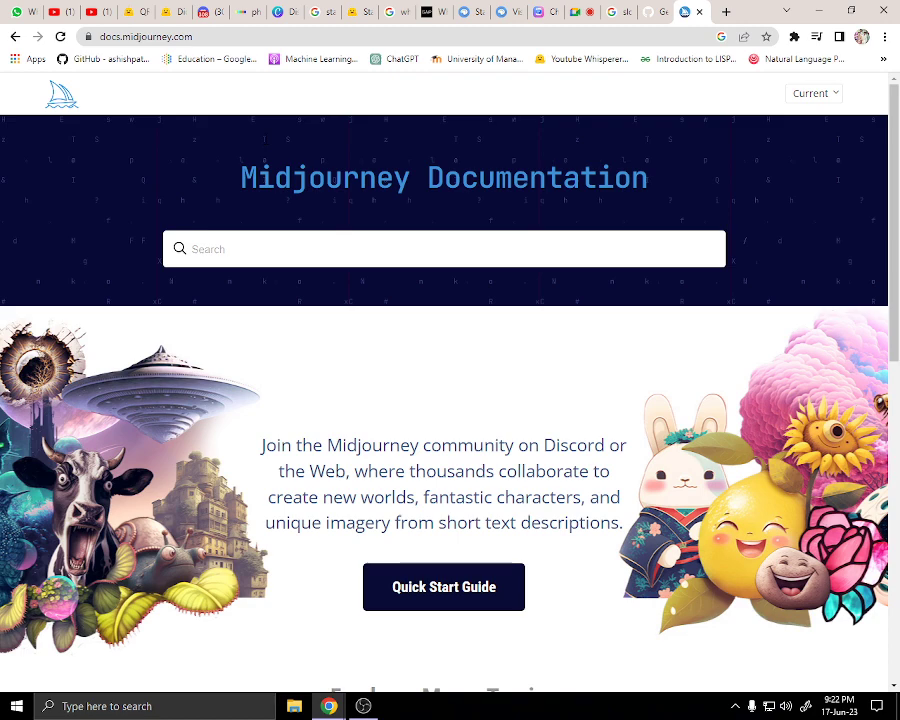
Switch to Midjourney's newbies-170 channel on Discord and open the Victorian study image grid at full size in the browser.
key("ctrl+6")
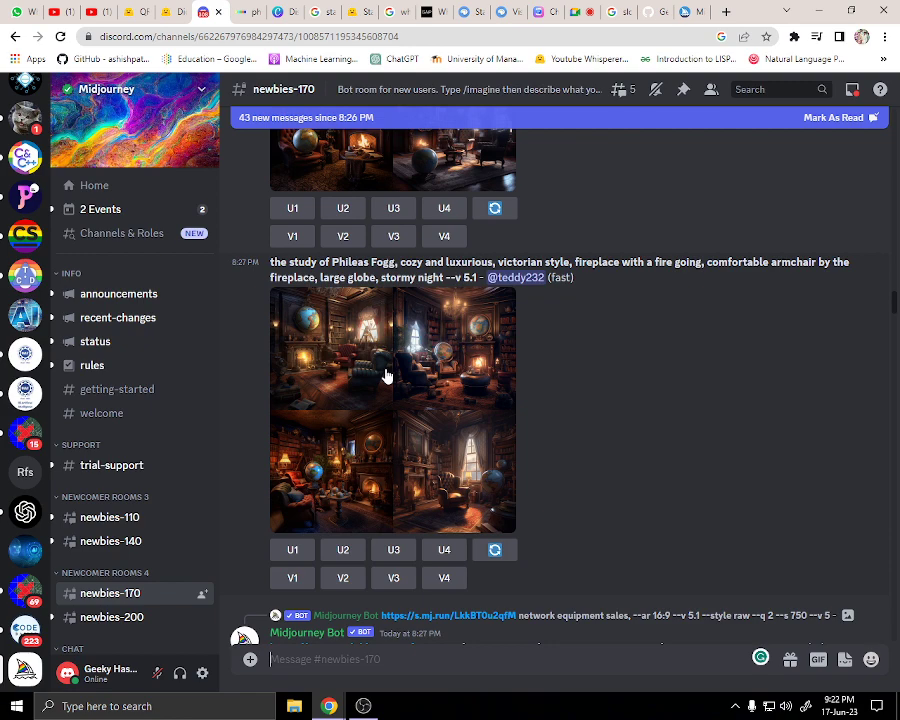
scroll(387, 376, "up", 1)
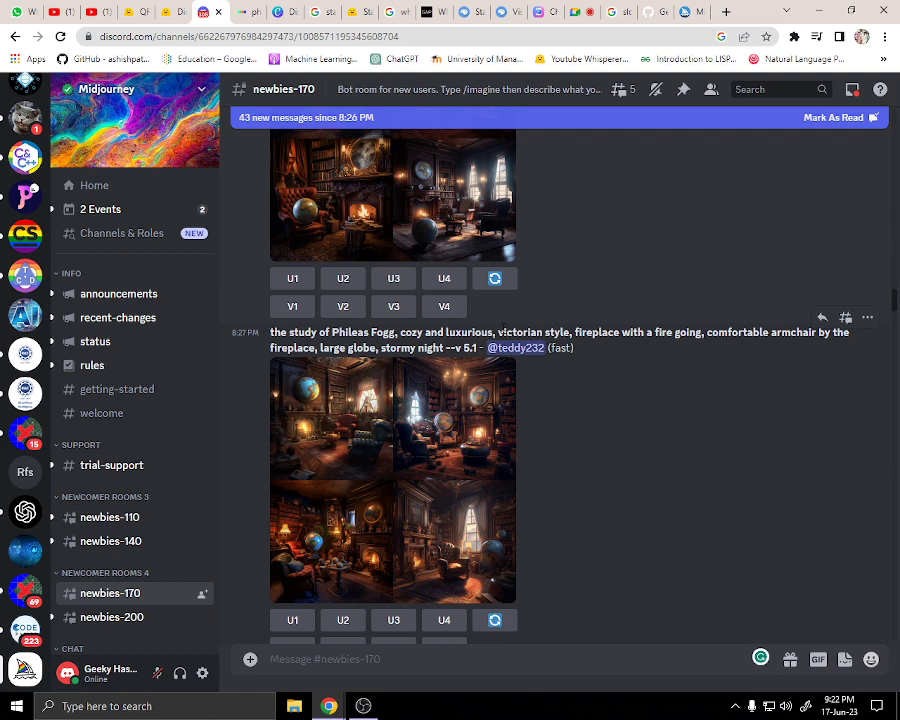
left_click(287, 598)
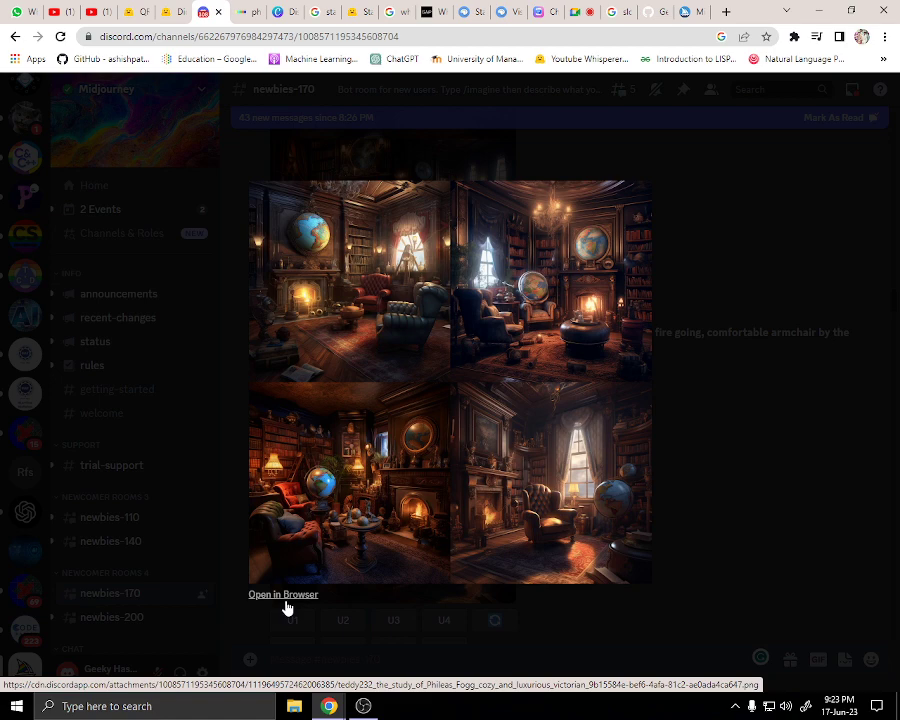
left_click(286, 598)
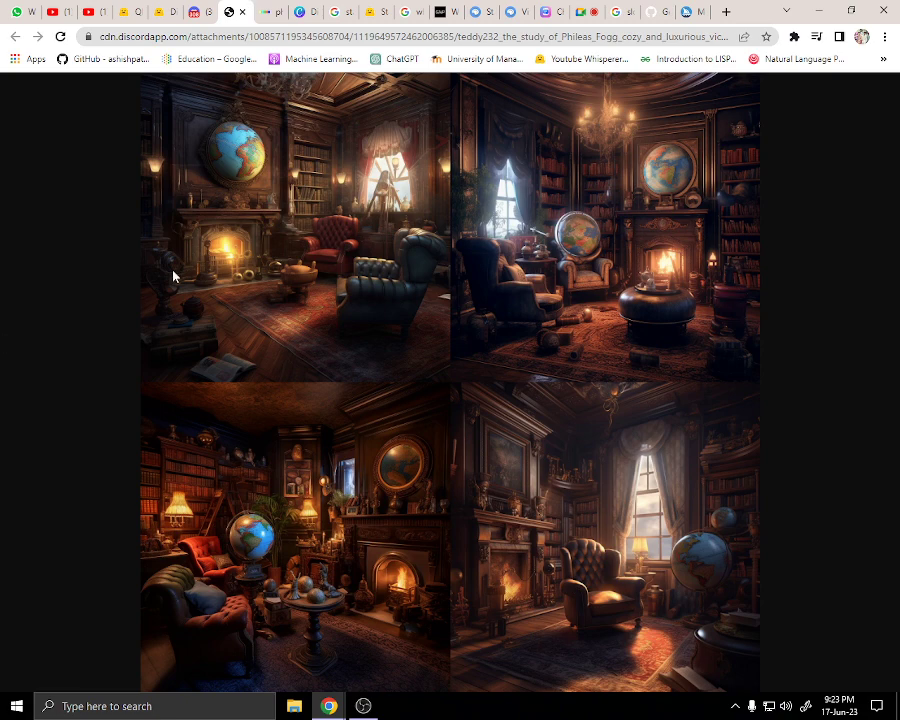
Return to the newbies-170 channel, look over its generated images and submit an /imagine command with the prompt "red boy".
key("ctrl+shift+Tab")
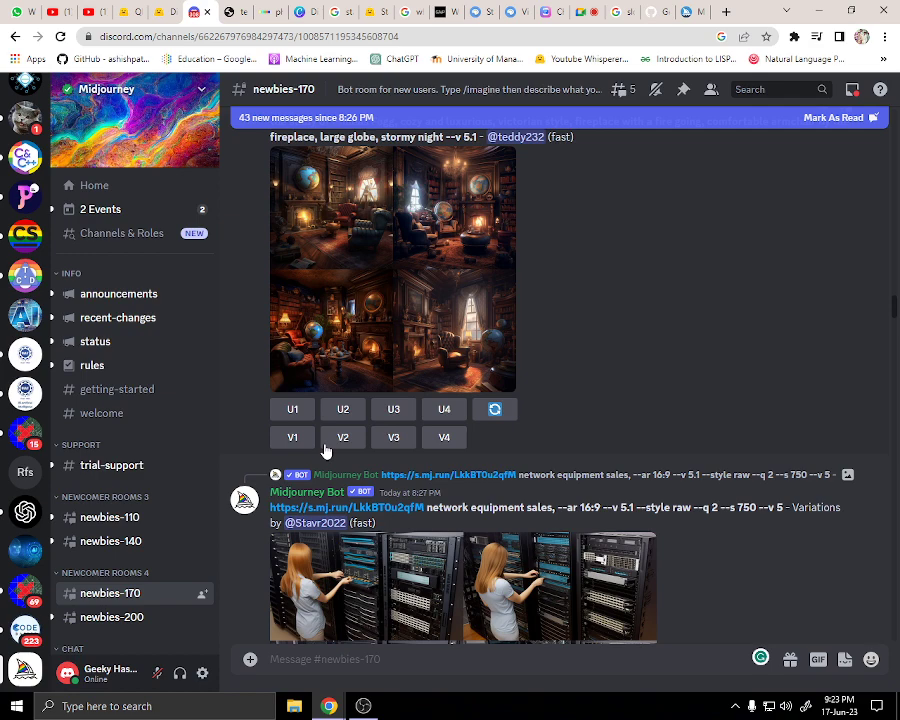
scroll(325, 452, "down", 6)
scroll(130, 542, "down", 1)
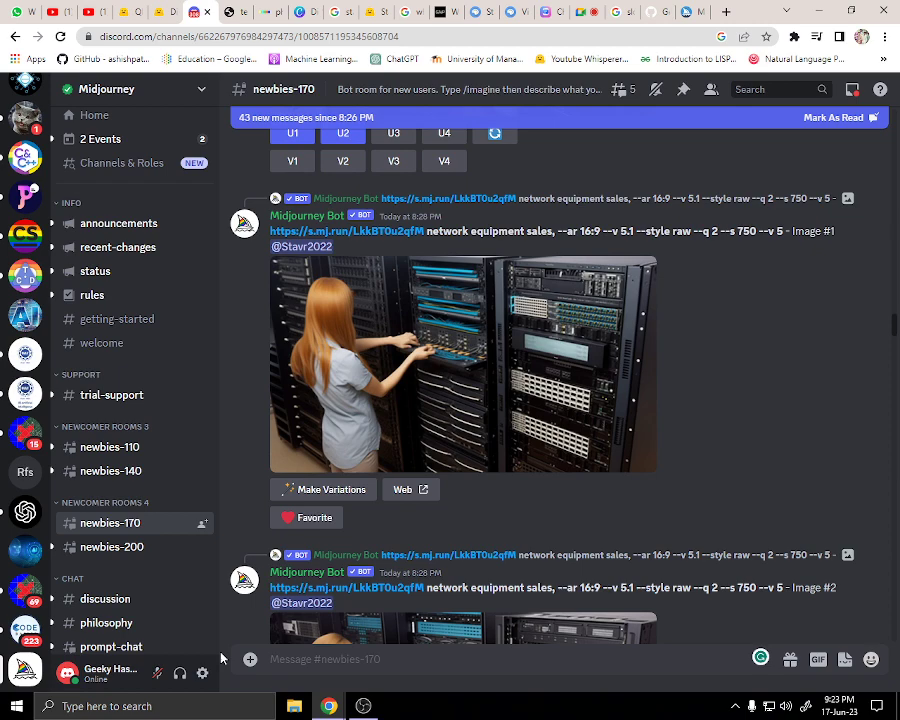
type("/im")
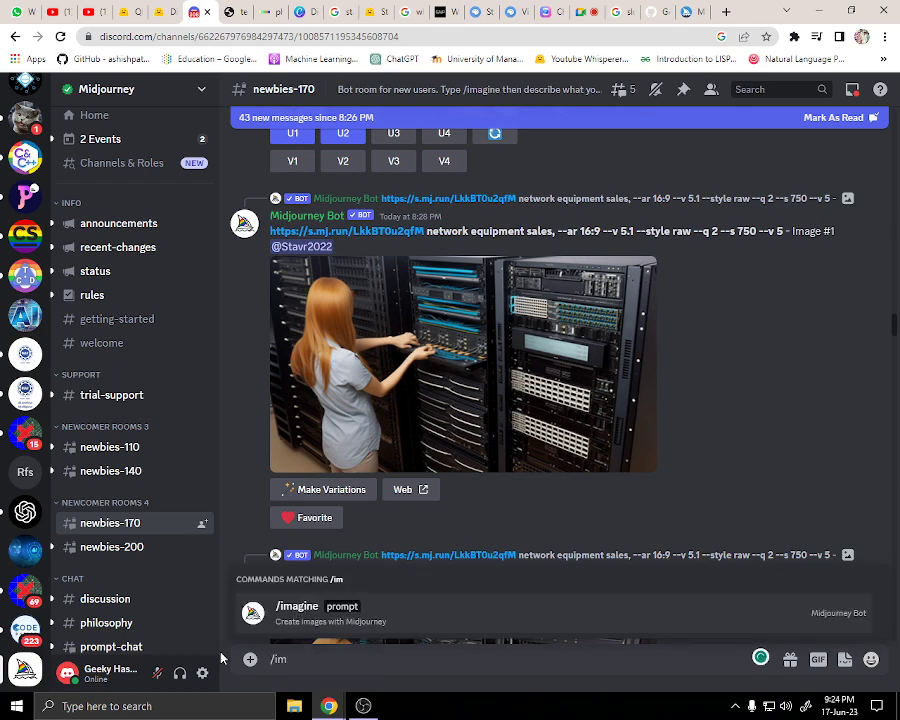
key("Tab")
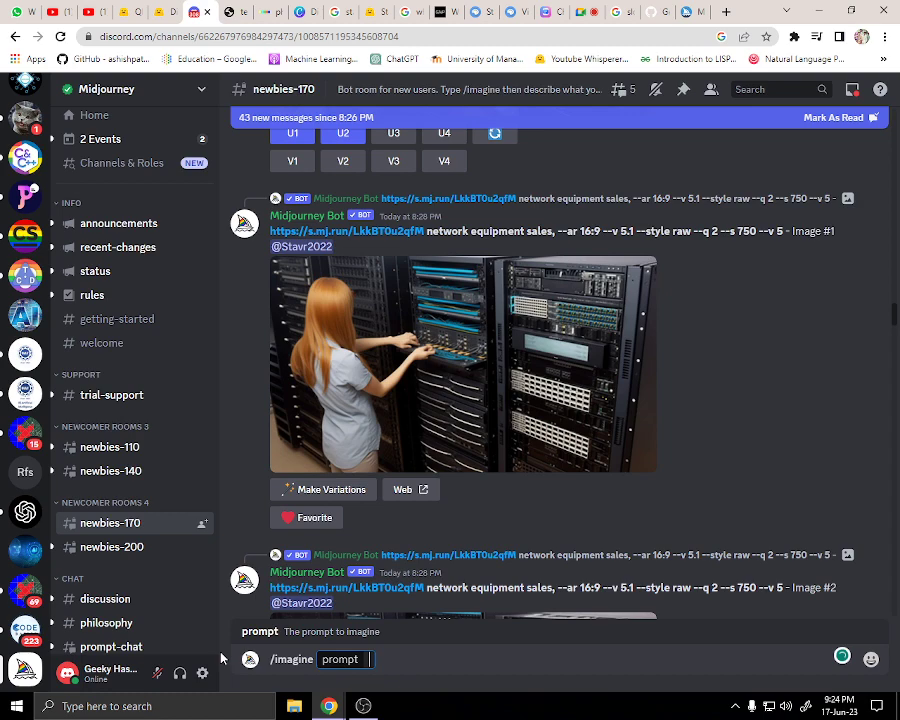
type("red boy")
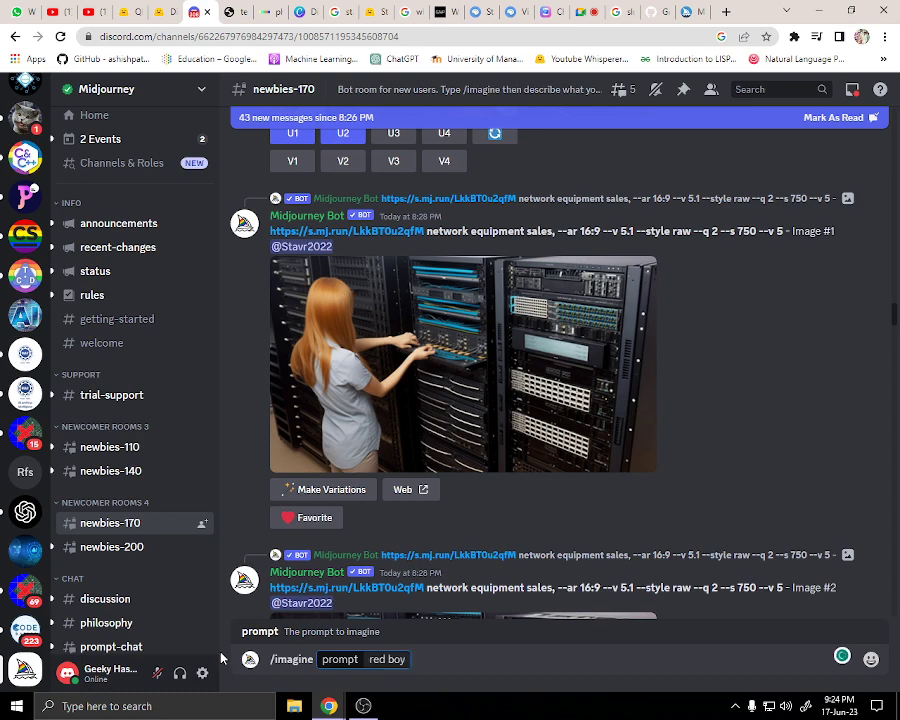
key("Return")
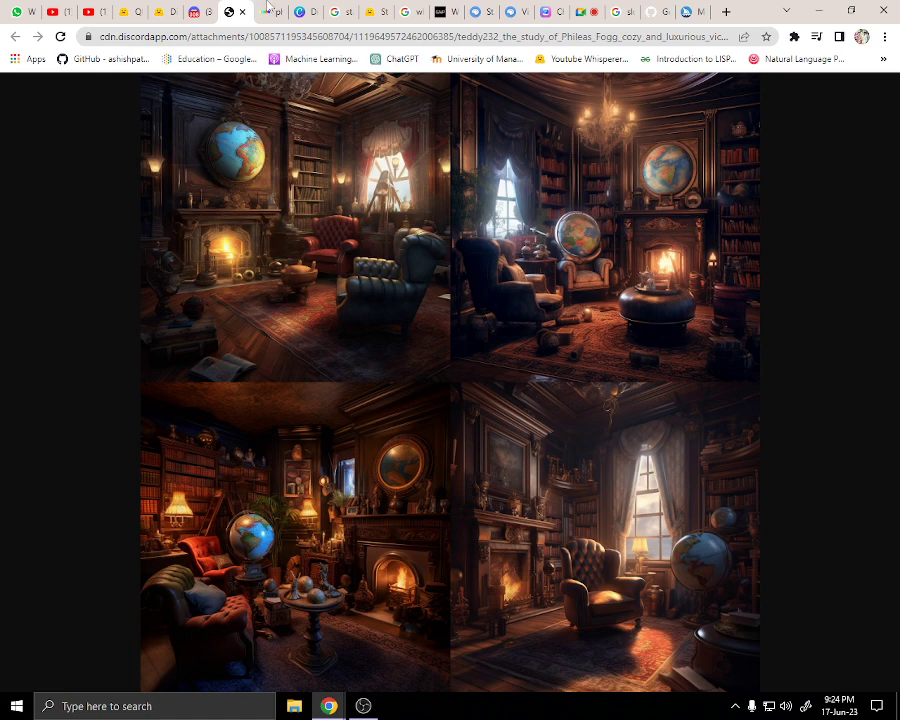
Switch to Canva's apps page and open the Text to Image app in a new Video design.
left_click(268, 11)
key("ctrl+Tab")
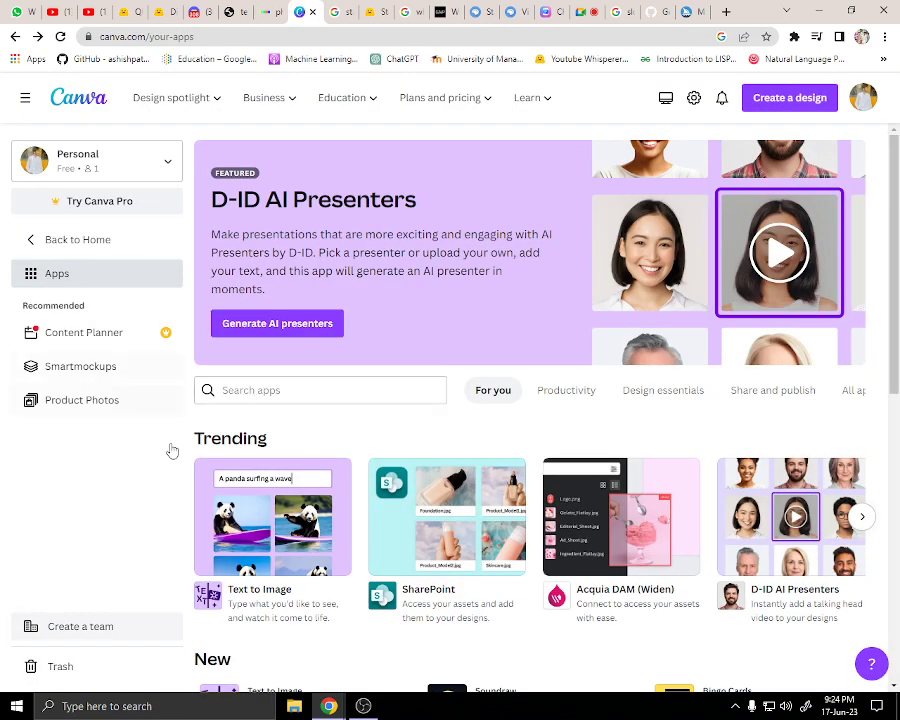
scroll(172, 451, "down", 2)
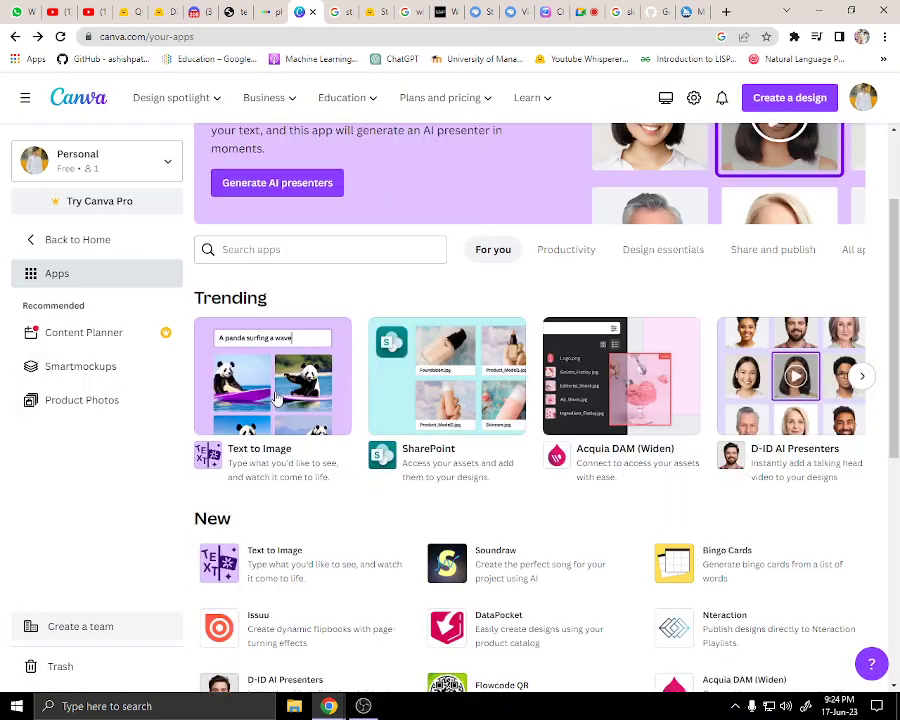
left_click(279, 416)
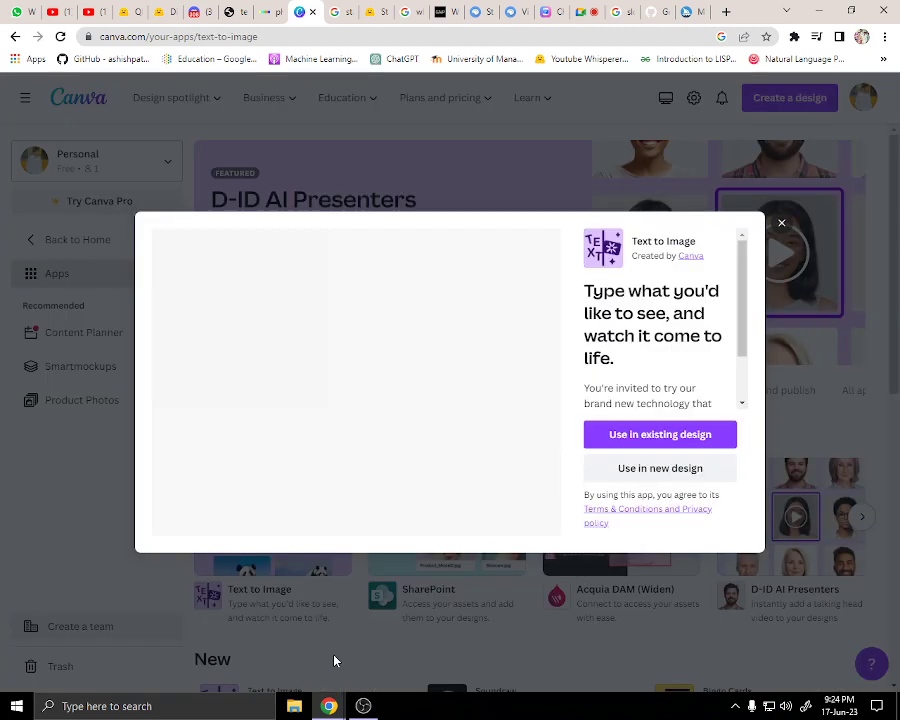
left_click(642, 469)
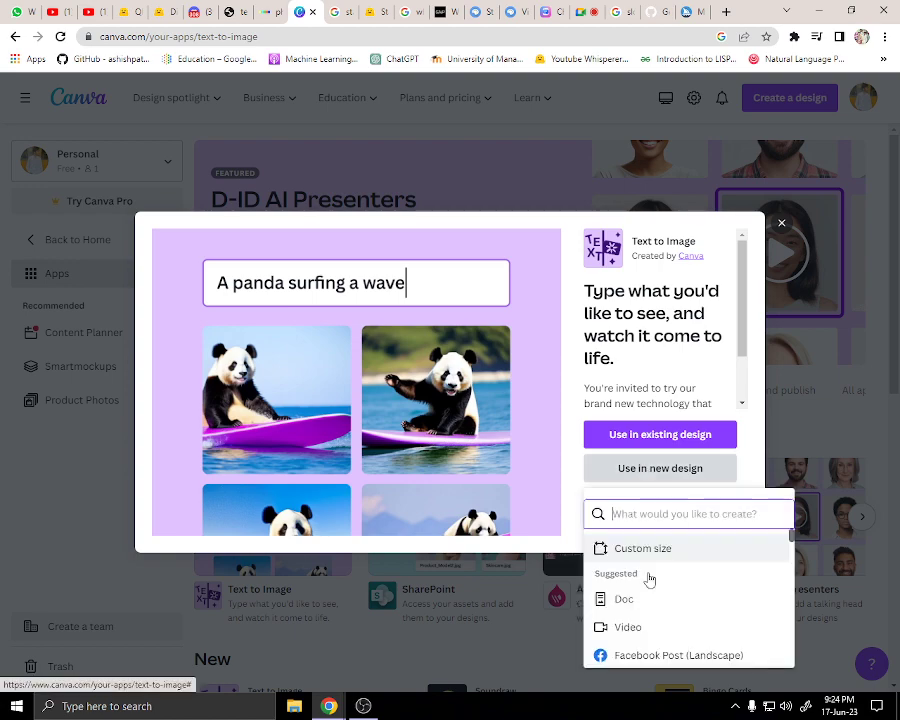
left_click(645, 627)
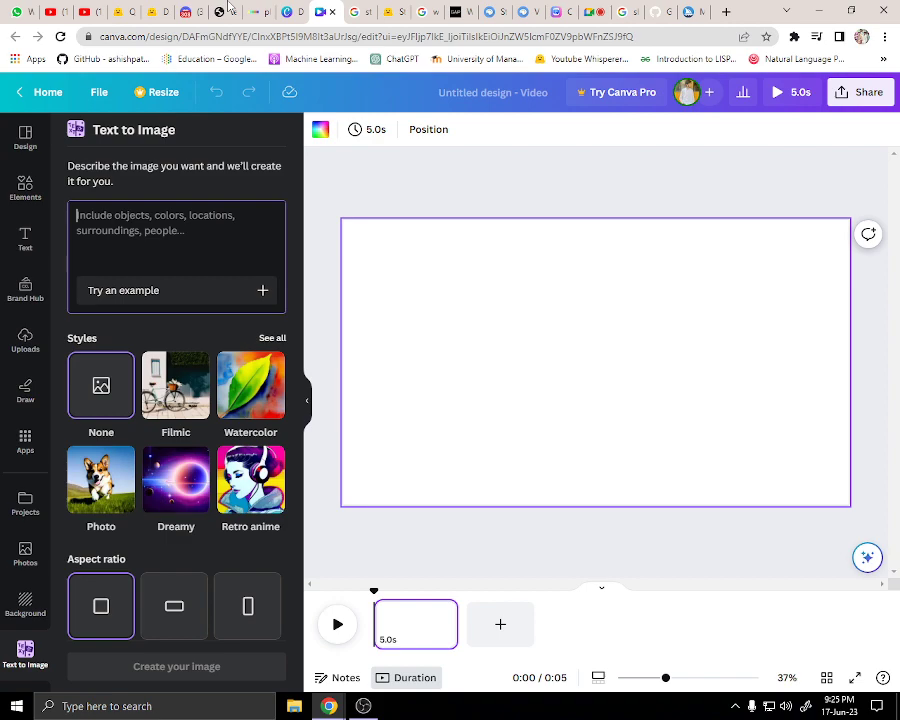
In Midjourney's newbies-170 Discord channel, copy the text of the Lofi Girl prompt about a stylish man and entrepreneurs.
left_click(188, 12)
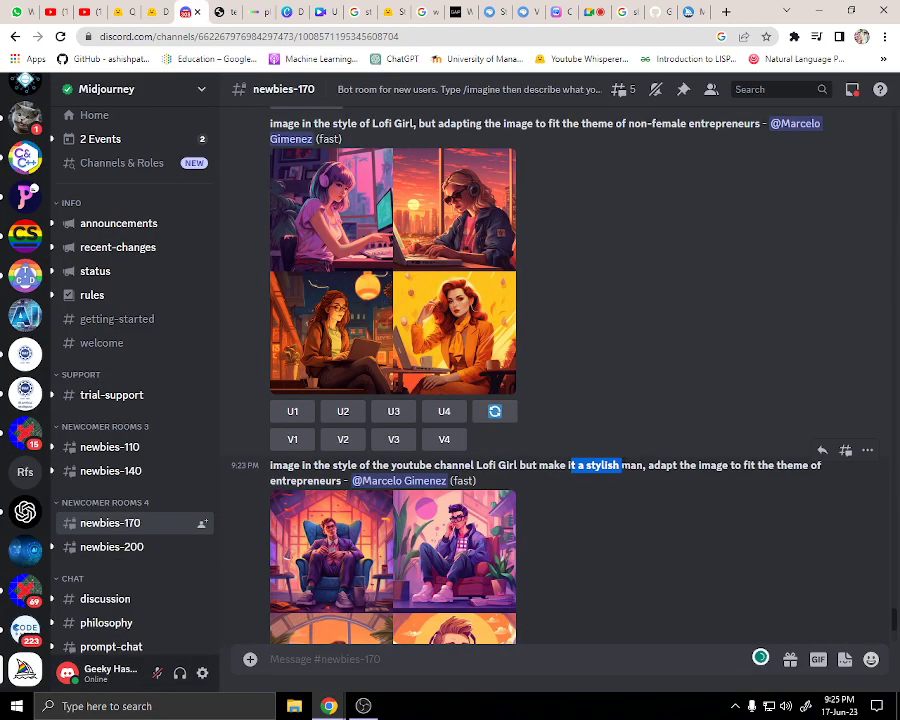
left_click(655, 458)
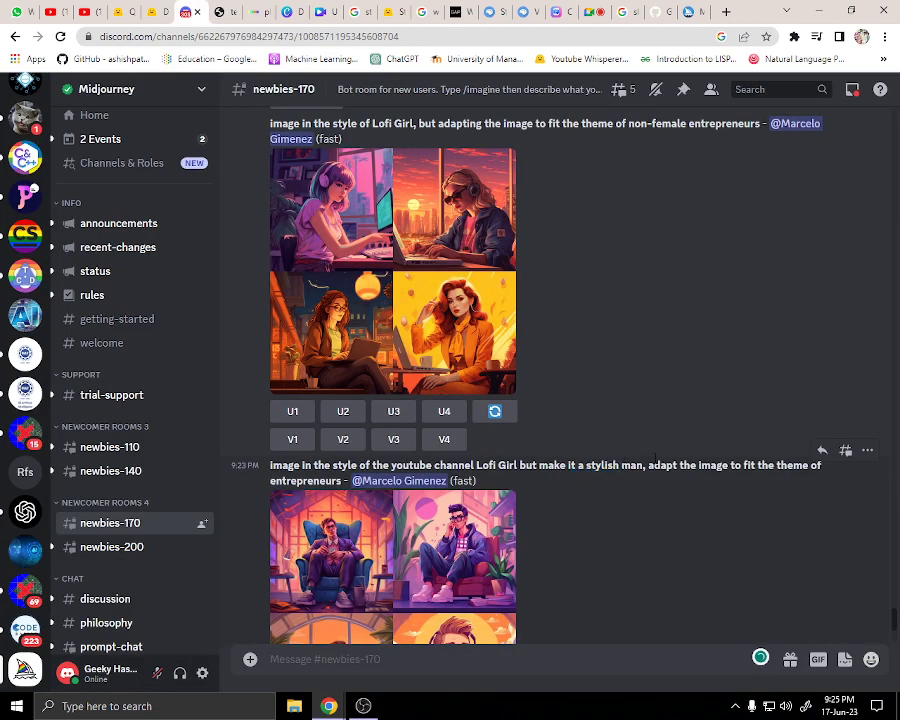
scroll(338, 500, "down", 1)
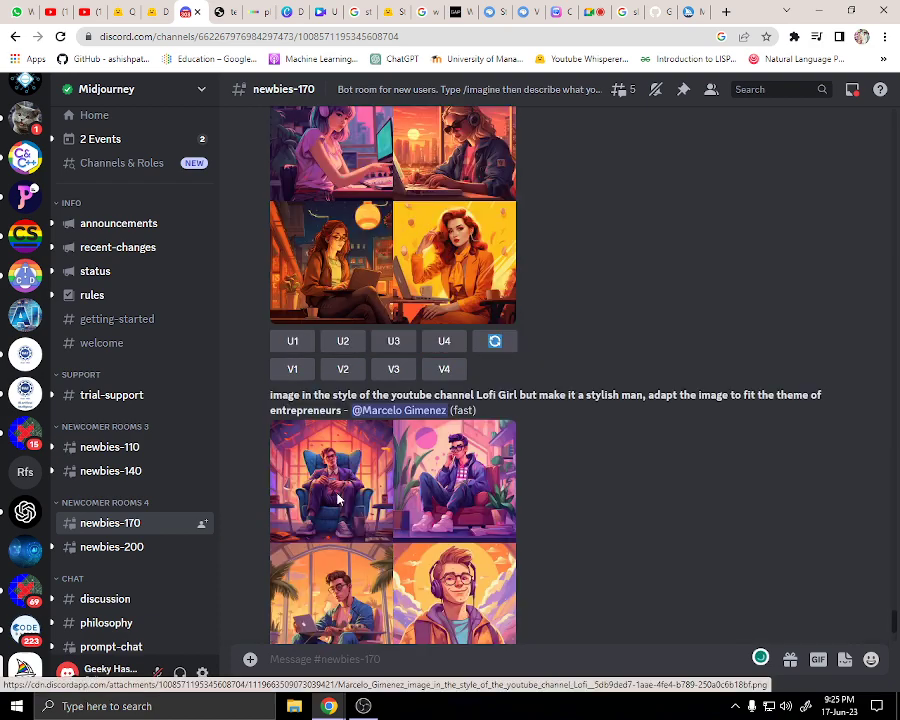
scroll(313, 394, "down", 2)
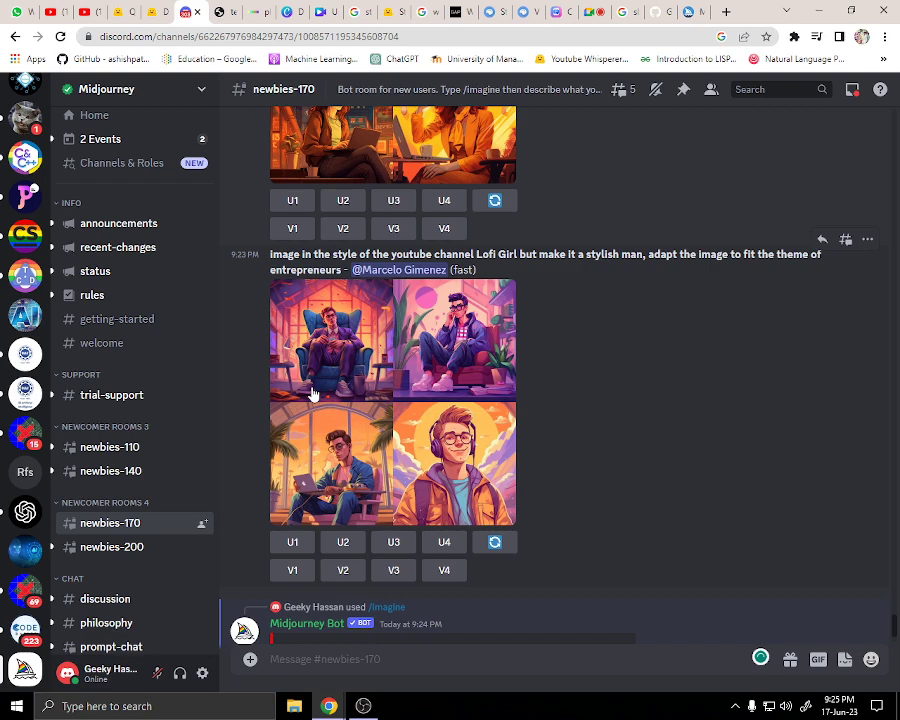
left_click_drag(343, 270, 269, 254)
key("ctrl+c")
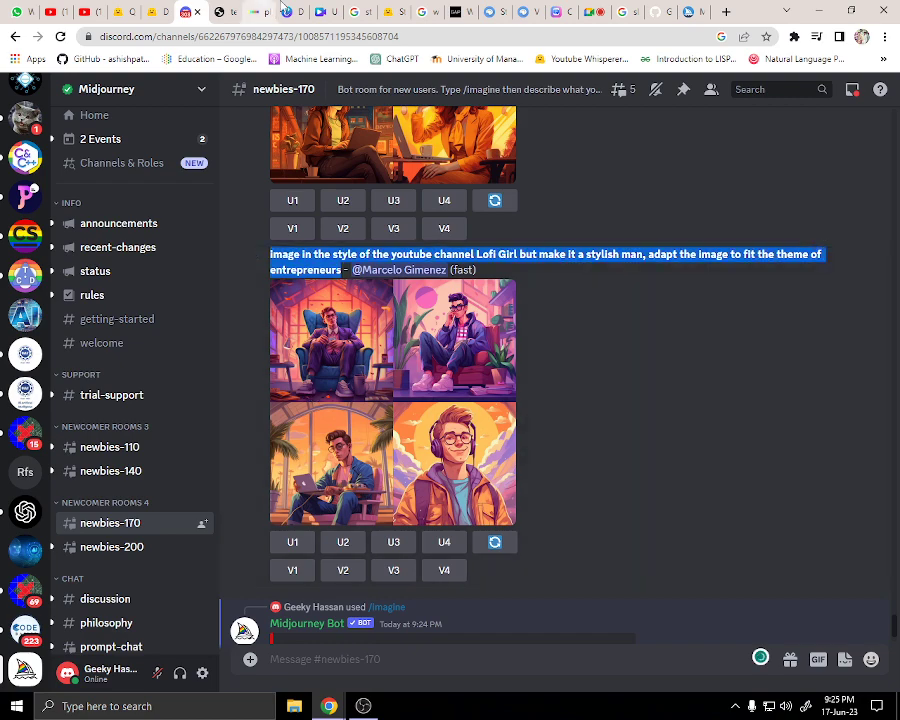
Return to the Canva video design and generate images from the copied Lofi Girl prompt with Text to Image.
left_click(321, 12)
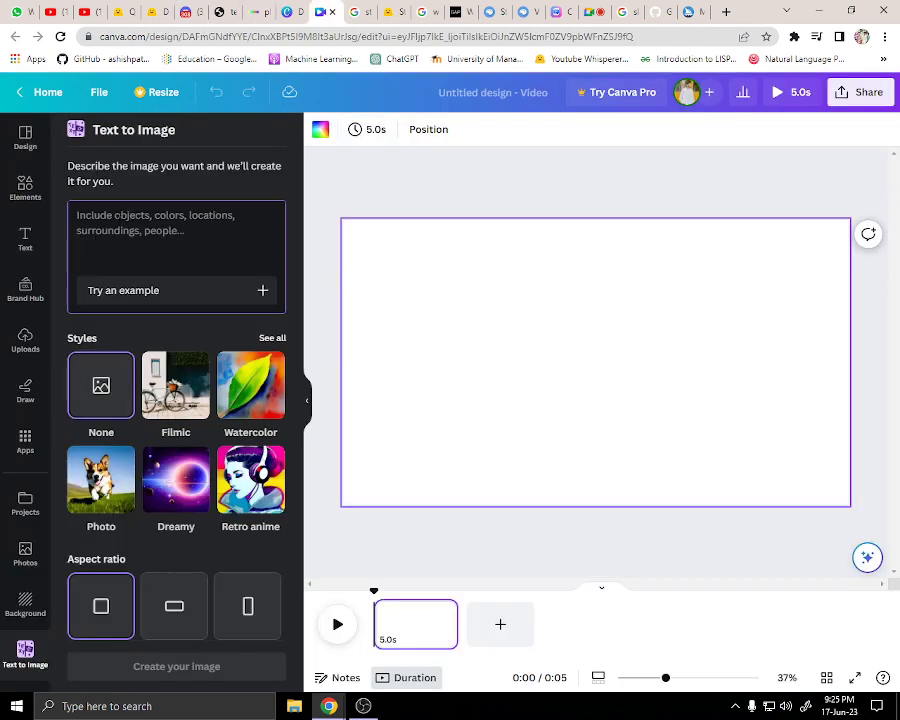
key("ctrl+v")
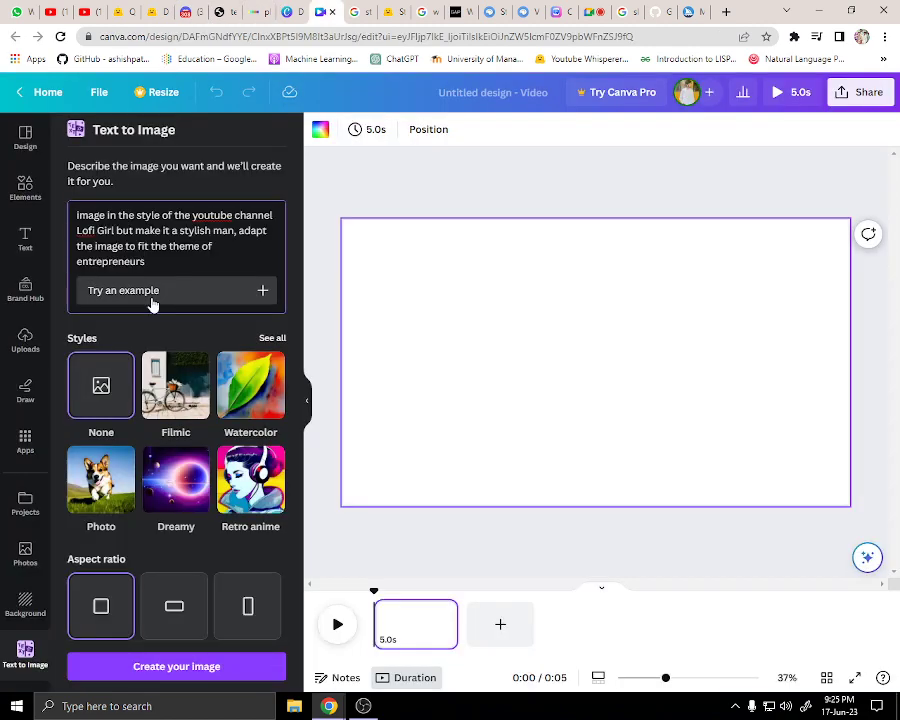
left_click(207, 668)
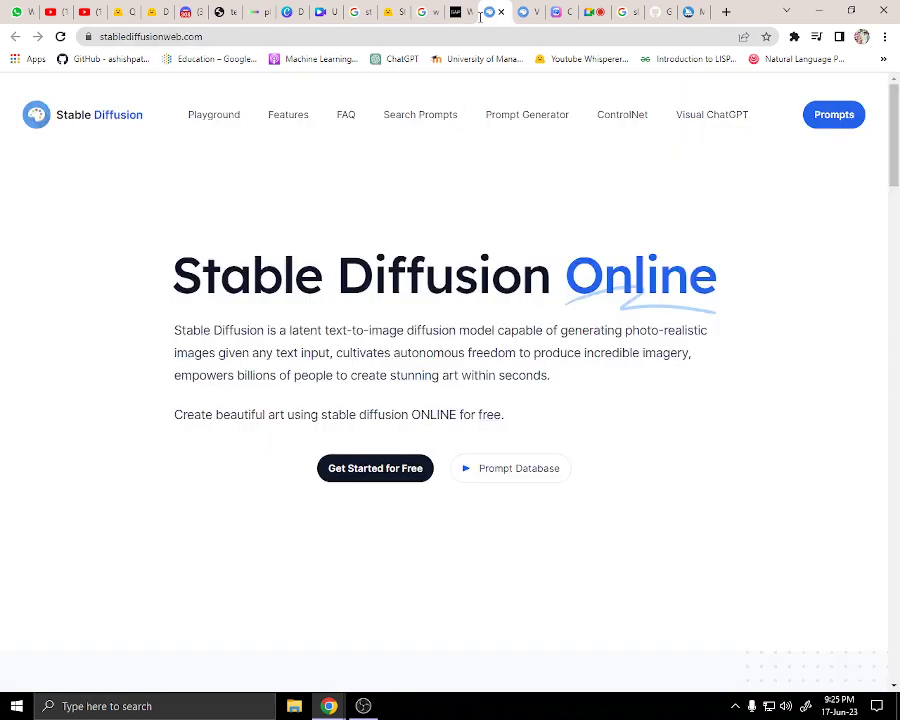
Open the playground on the Stable Diffusion Online site and enter the copied Lofi Girl stylish-man text as the prompt.
left_click(522, 12)
key("ctrl+shift+Tab")
left_click(377, 466)
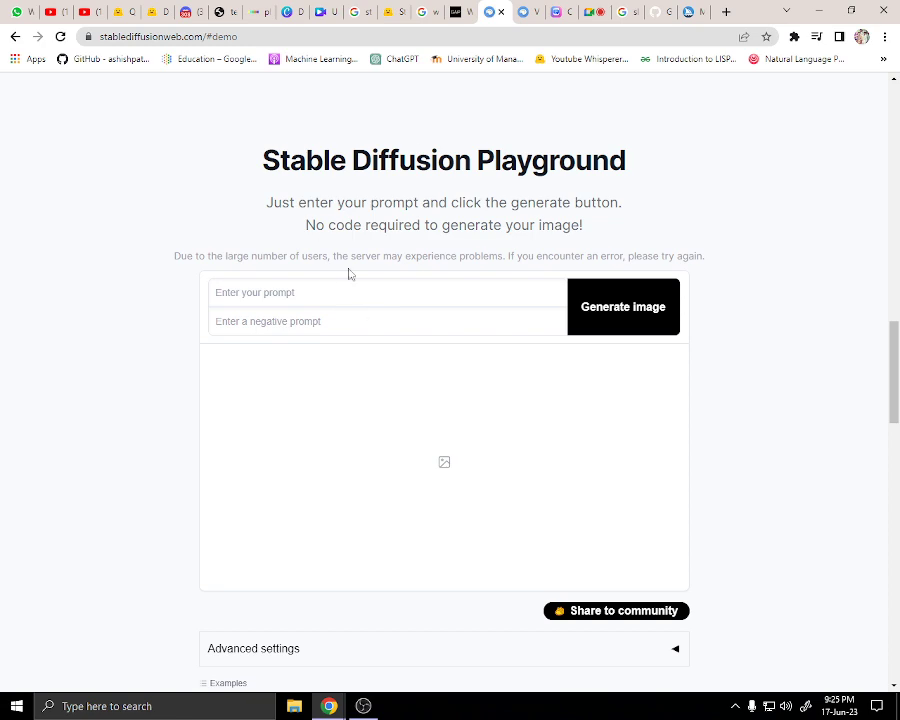
left_click(291, 289)
type("Girl but make it a stylish man, adapt the image to fit the theme of entrepreneurs")
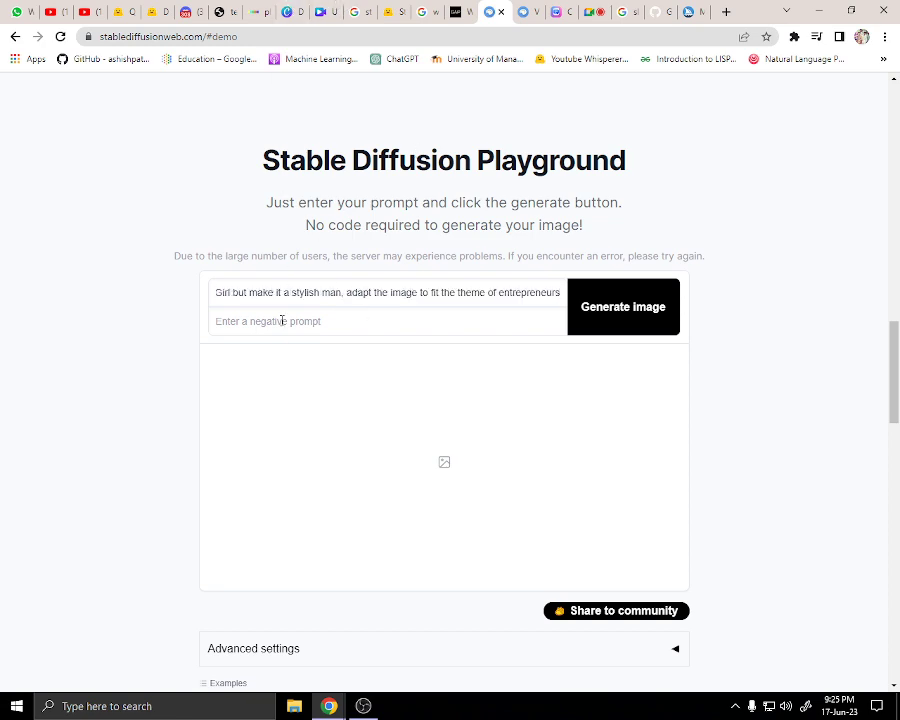
Enter "Low quality,vilonce" as the negative prompt and generate images from the Lofi Girl stylish-man prompt.
left_click(282, 320)
type("a")
key("BackSpace")
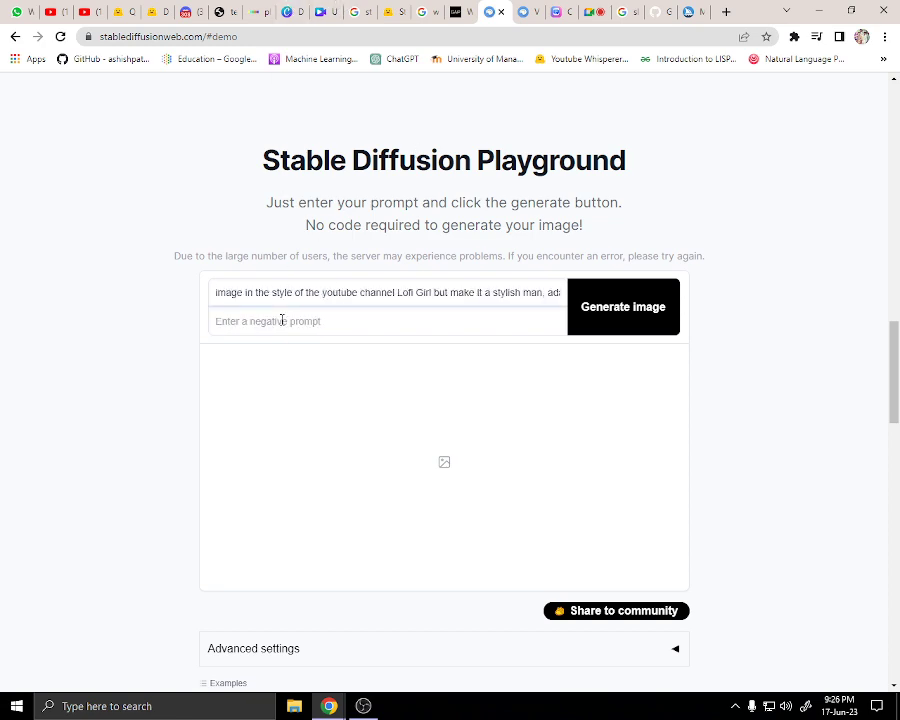
type("Low qua")
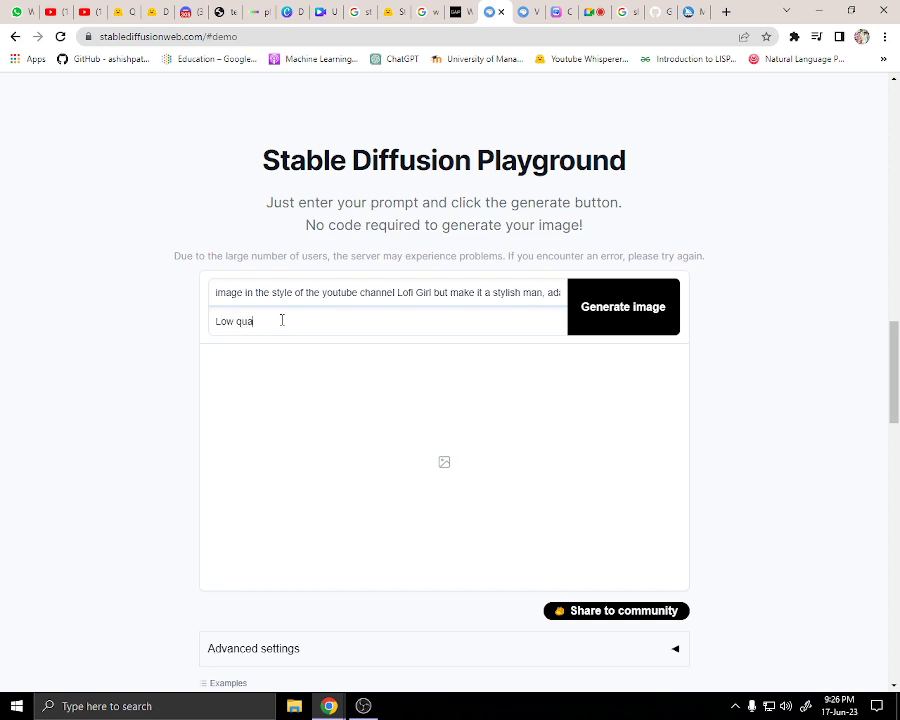
type("lity,vilonce")
left_click(629, 311)
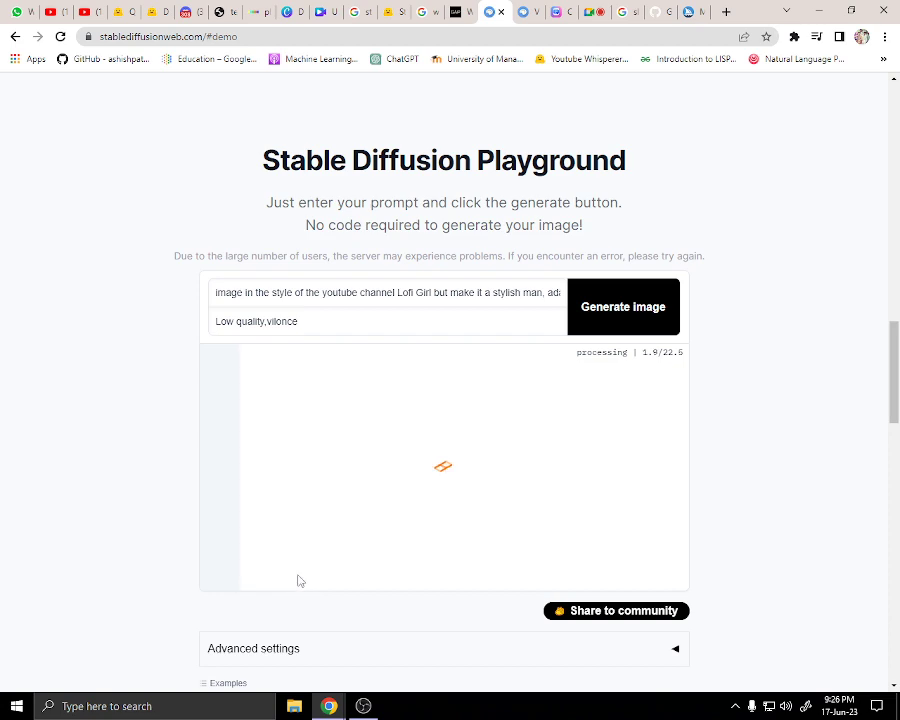
Switch to the Canva video design and add the generated image of the man in the maroon sweater to the page.
left_click(288, 12)
key("ctrl+Tab")
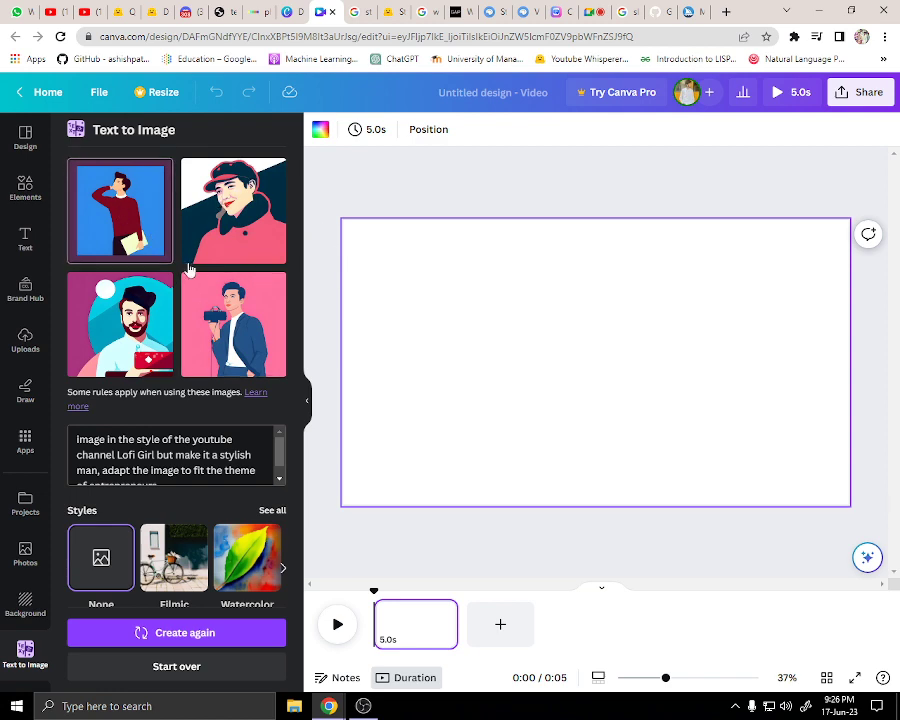
left_click(150, 225)
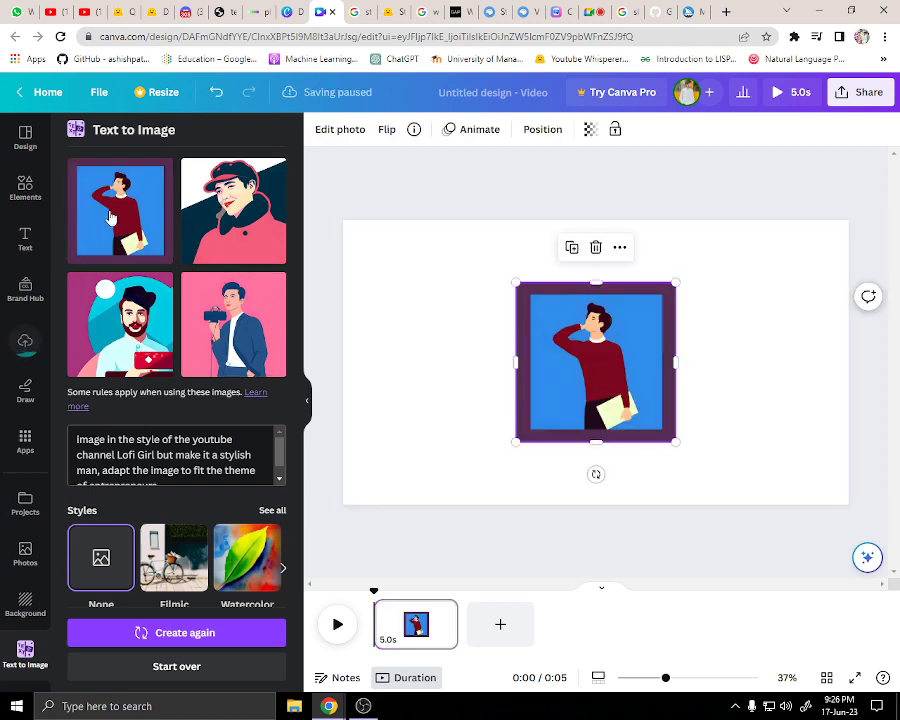
Enlarge the Lofi Girl stylish-man image grid in Midjourney's newbies-170 Discord channel to review it, and close the preview.
left_click(190, 12)
left_click(304, 336)
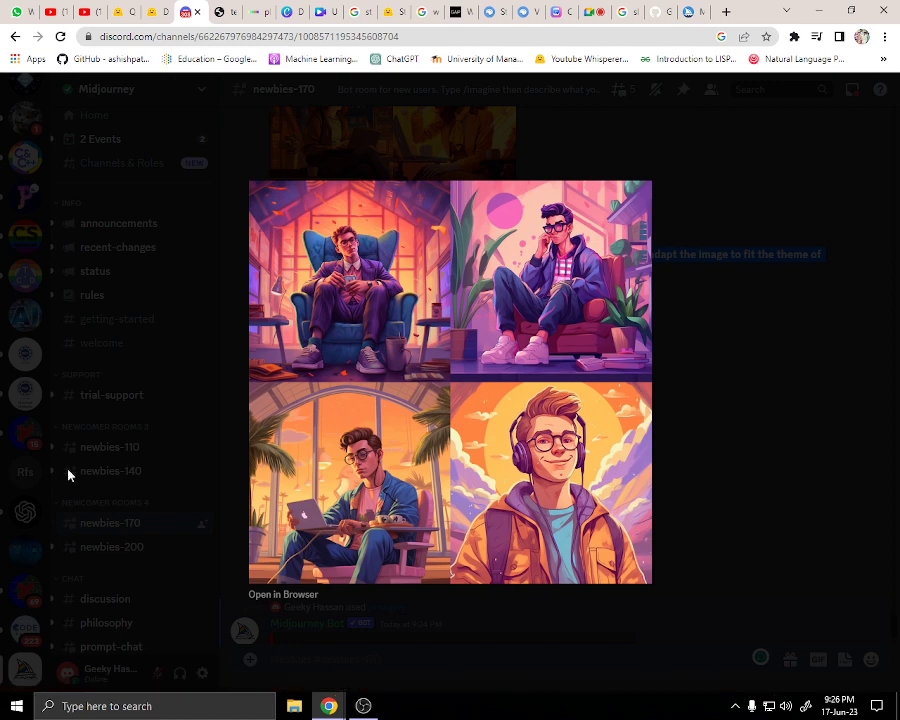
left_click(757, 516)
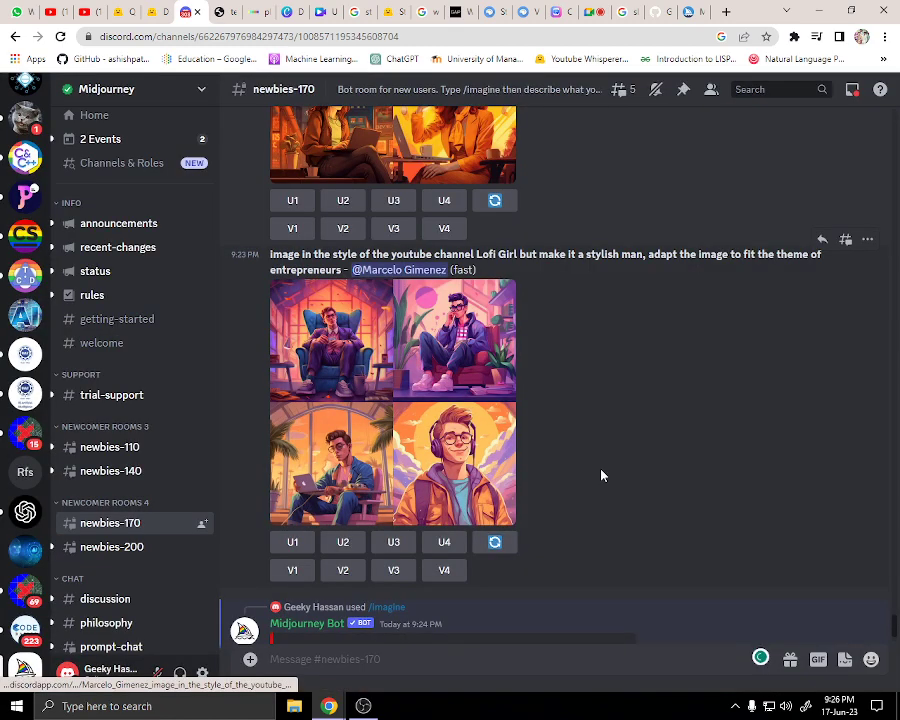
Return to Stable Diffusion Online and examine the four generated images and the site's feature and privacy sections.
left_click(505, 10)
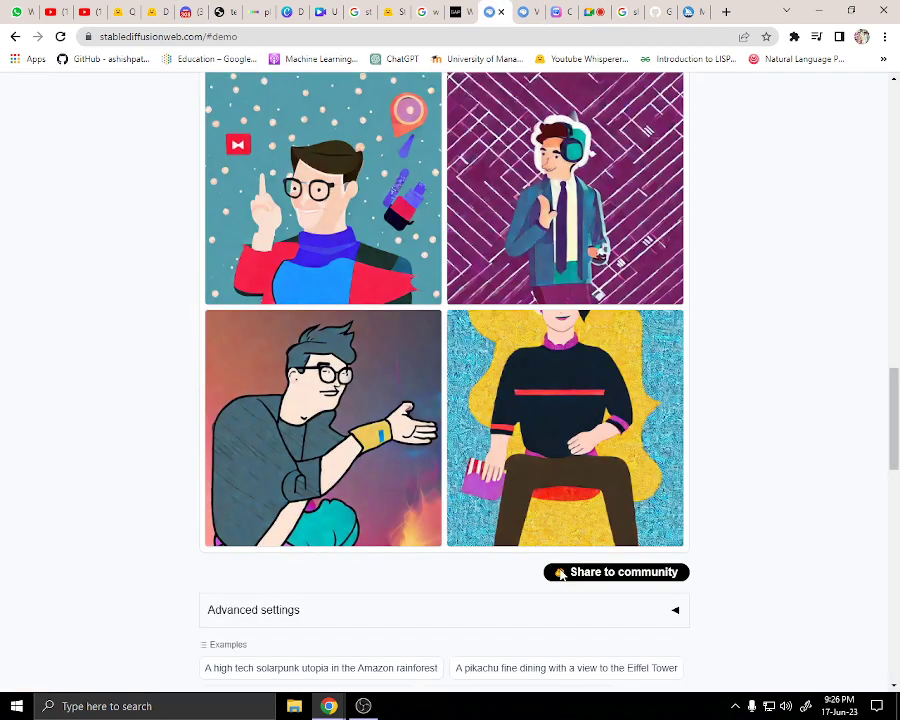
scroll(450, 268, "up", 1)
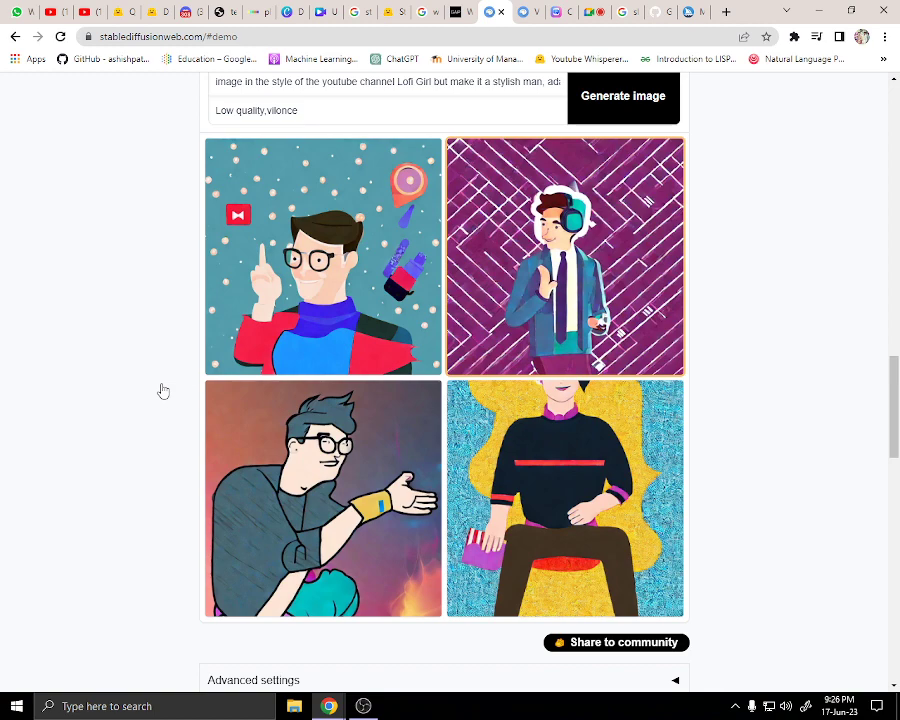
scroll(383, 475, "up", 3)
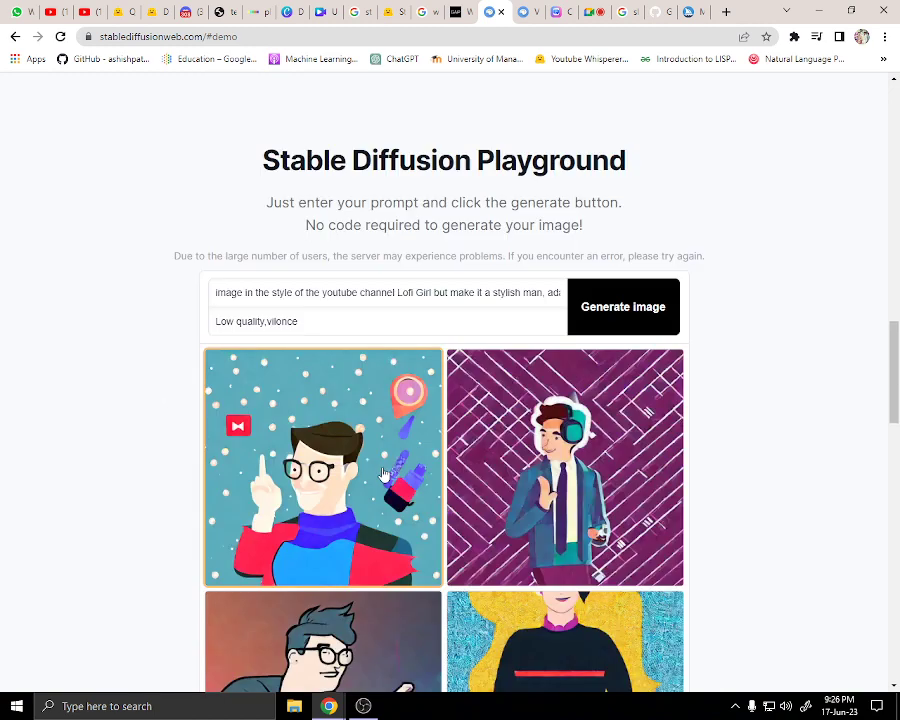
scroll(383, 475, "down", 4)
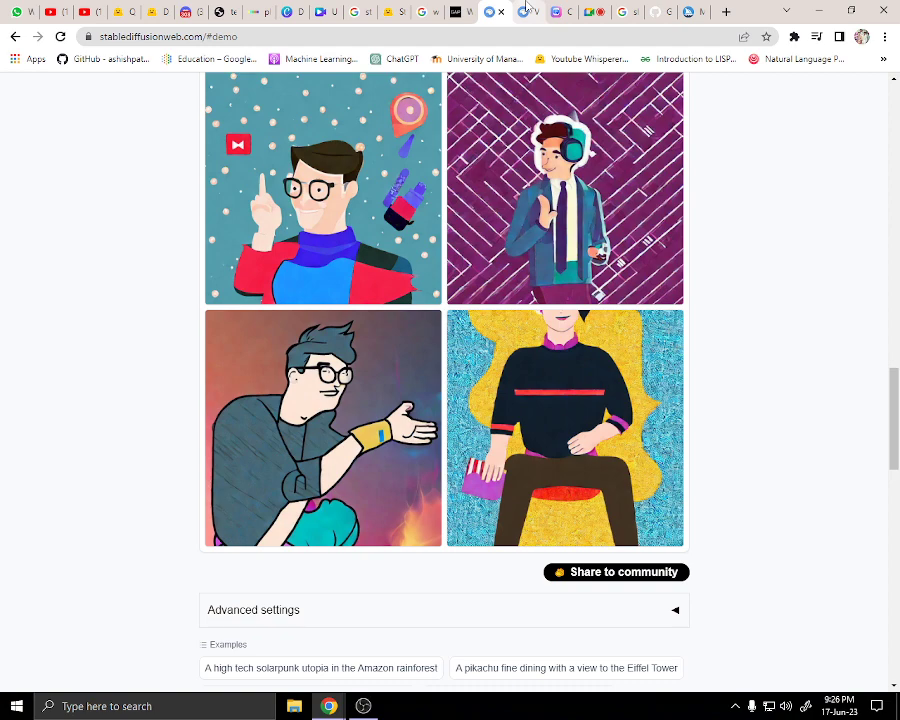
scroll(550, 133, "up", 10)
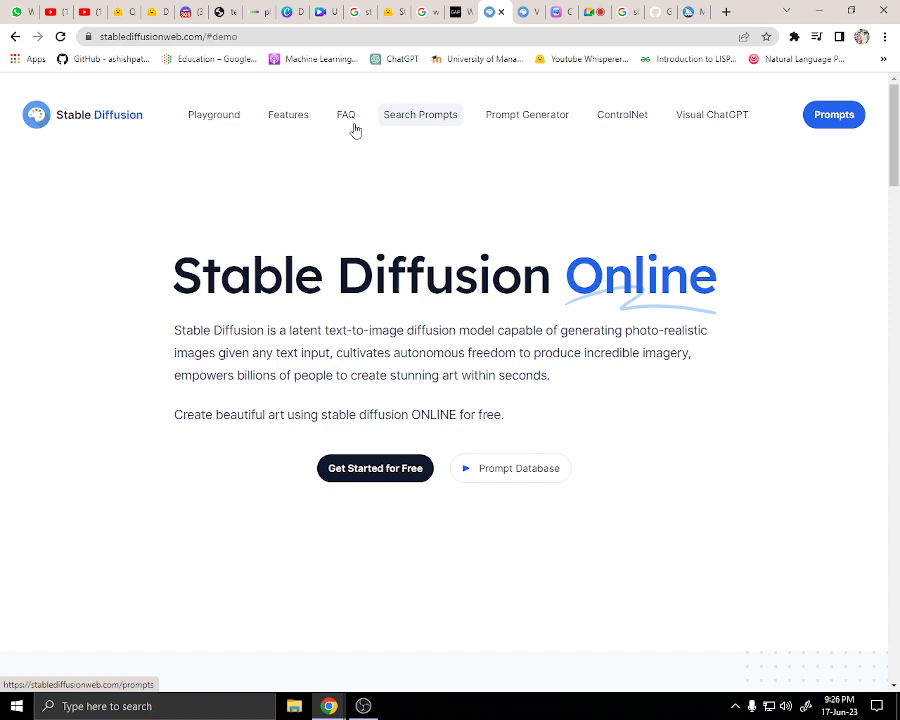
scroll(471, 467, "down", 10)
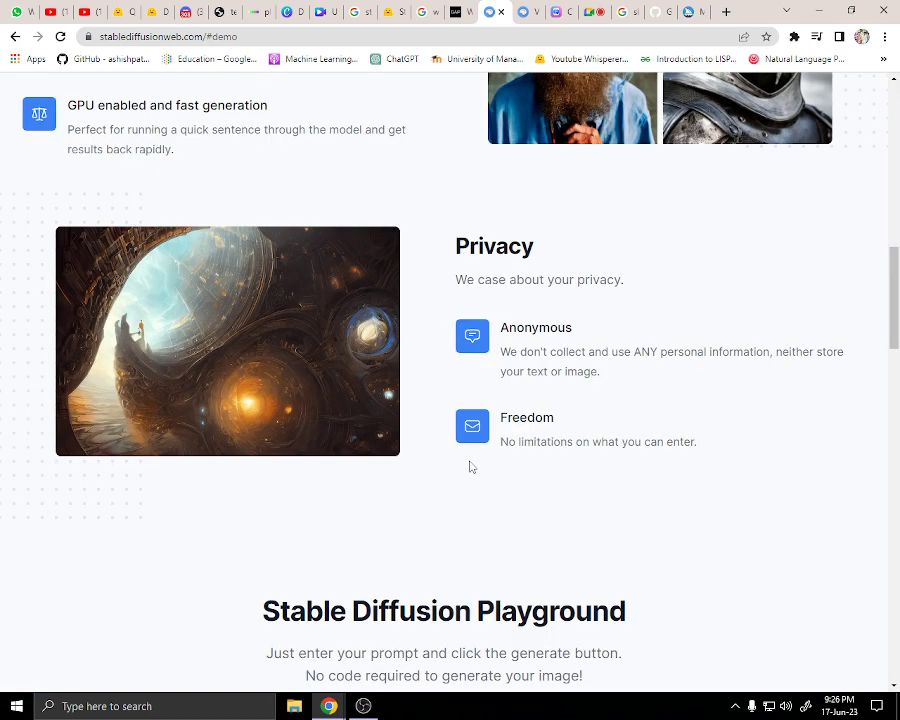
scroll(471, 467, "up", 8)
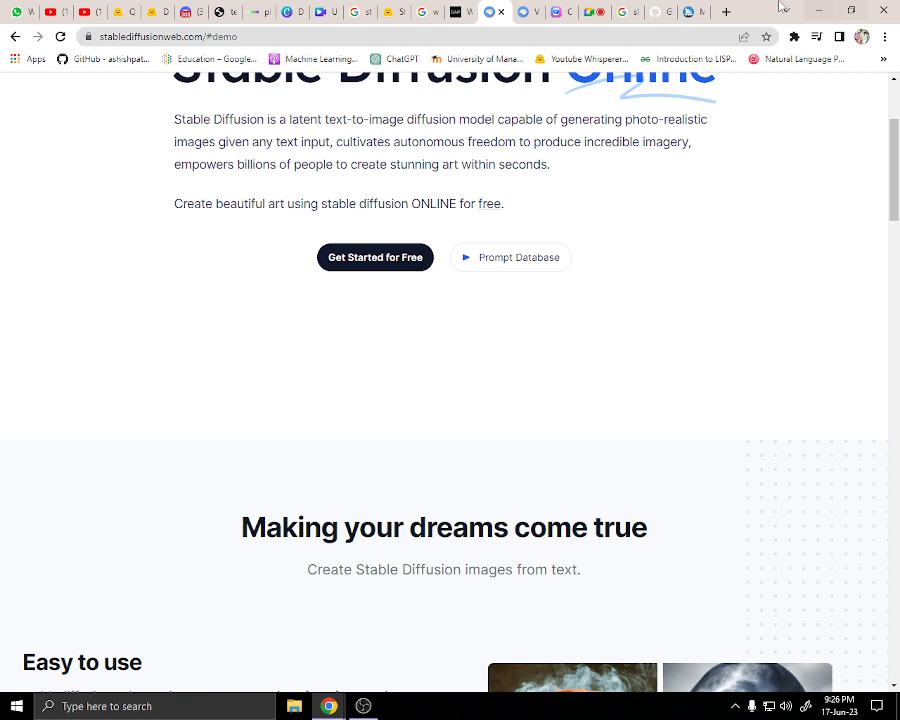
Switch to ChatPDF and upload the Attention Is All You Need PDF from the Downloads folder.
left_click(562, 10)
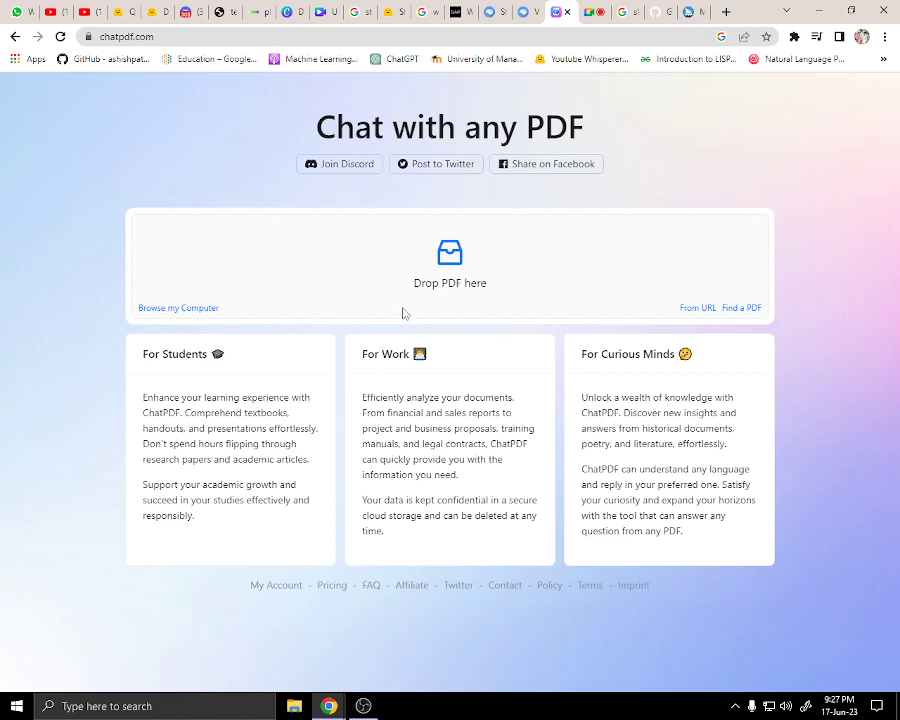
left_click(209, 311)
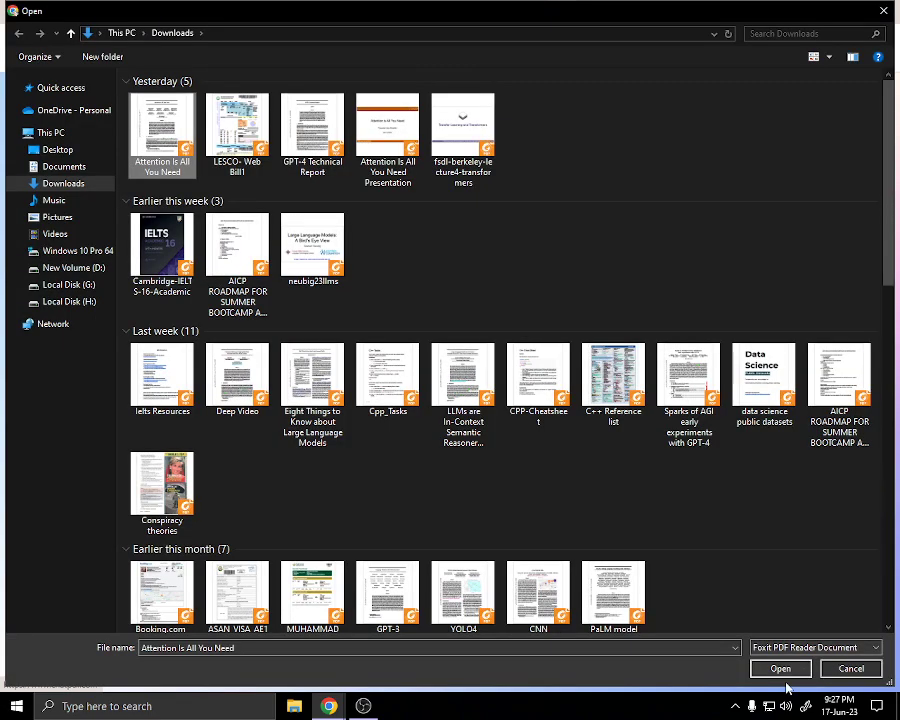
left_click(781, 669)
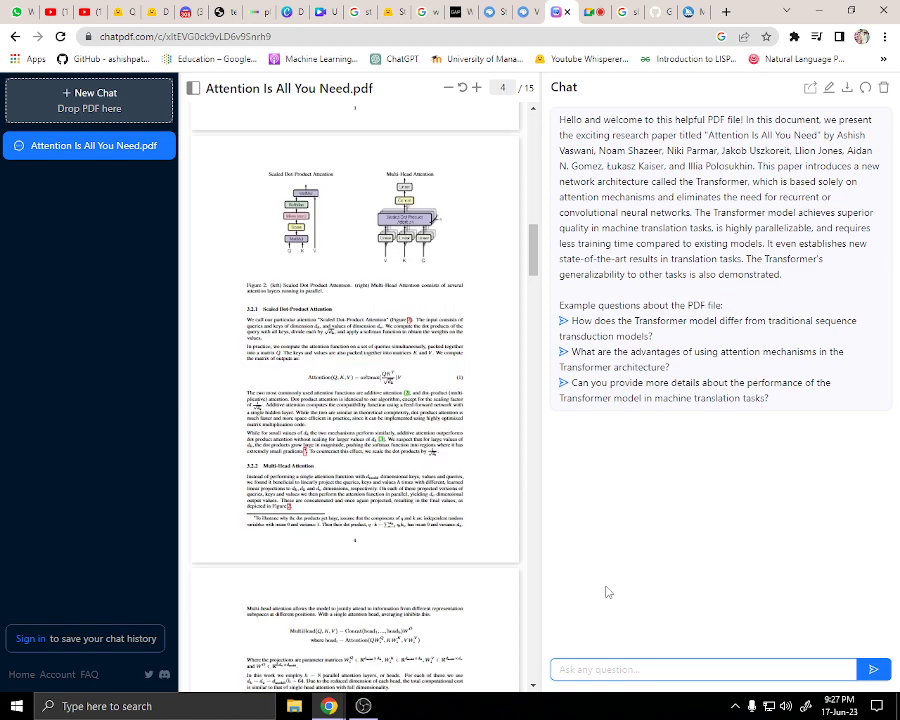
Ask the PDF chat "what is transformer?".
type("what is transf")
type("ormer?")
key("Return")
Look through the paper's pages, ask the chat "how far is the moon?" and highlight the distance in the reply.
type("how far is the moon?")
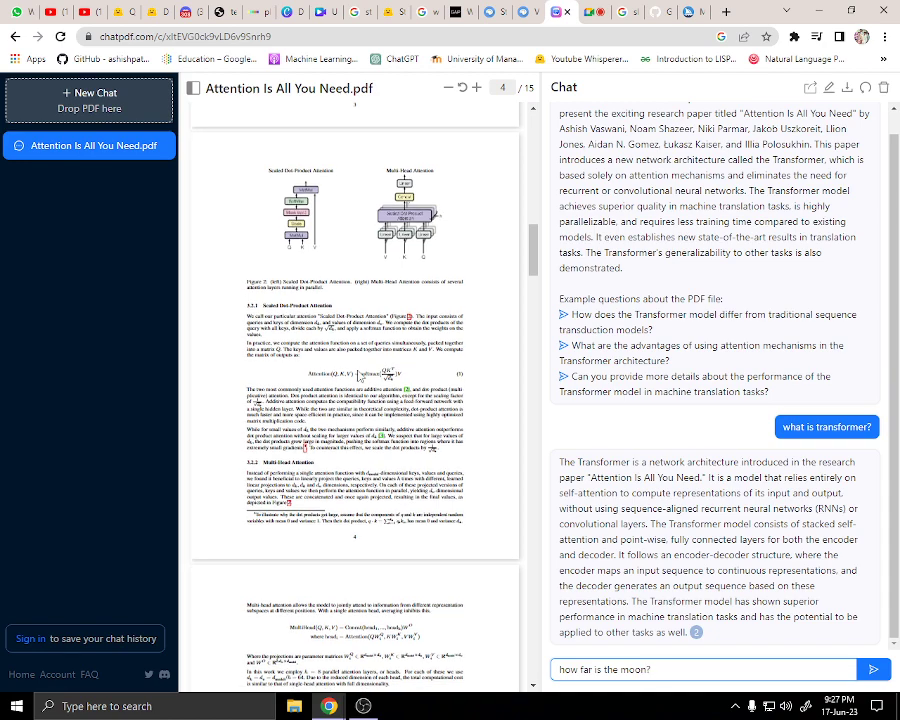
scroll(432, 447, "down", 5)
scroll(357, 466, "down", 4)
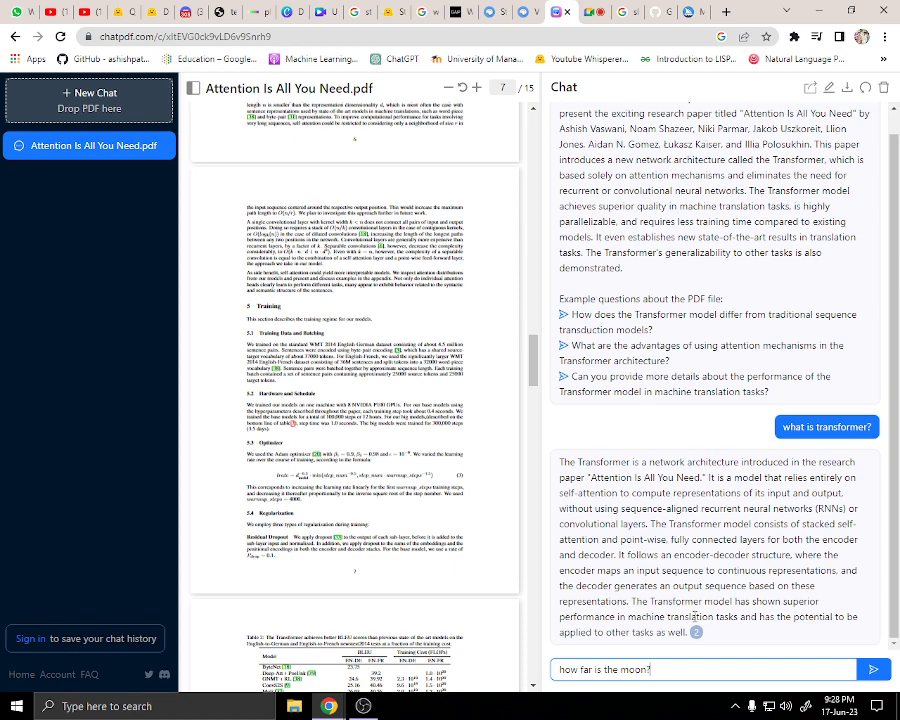
key("Return")
left_click_drag(695, 616, 782, 634)
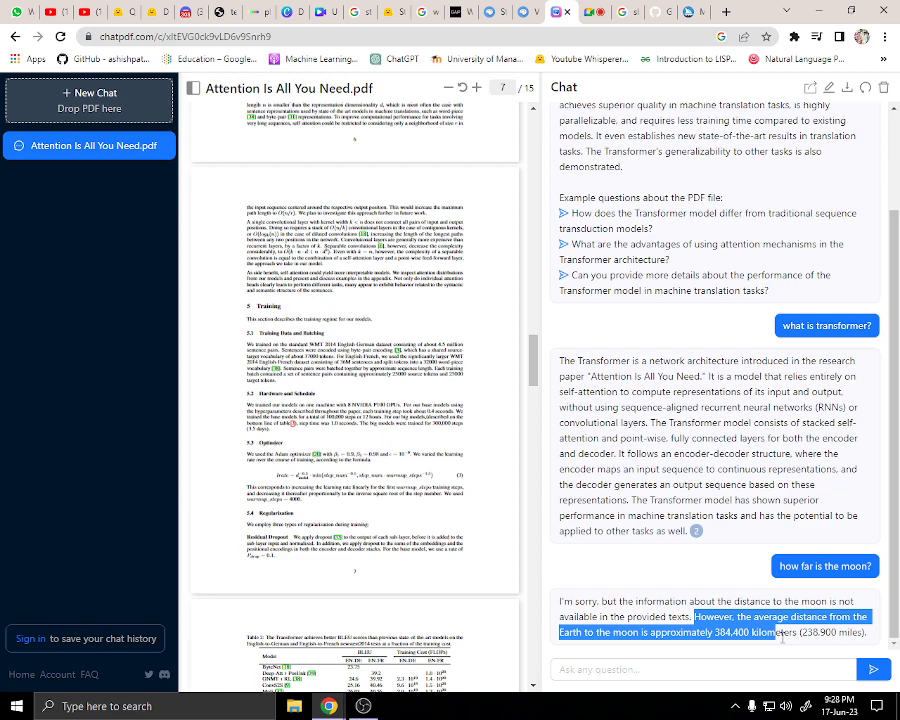
Ask the chat for a summary of the document in 5 points and return to the PDF's first page.
left_click_drag(691, 617, 560, 602)
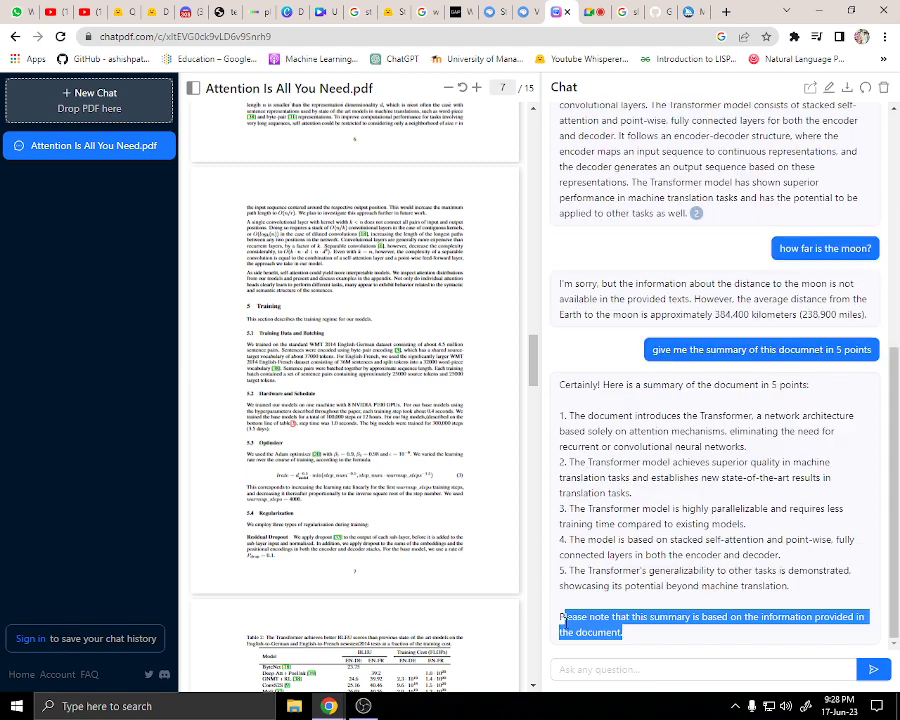
left_click(603, 263)
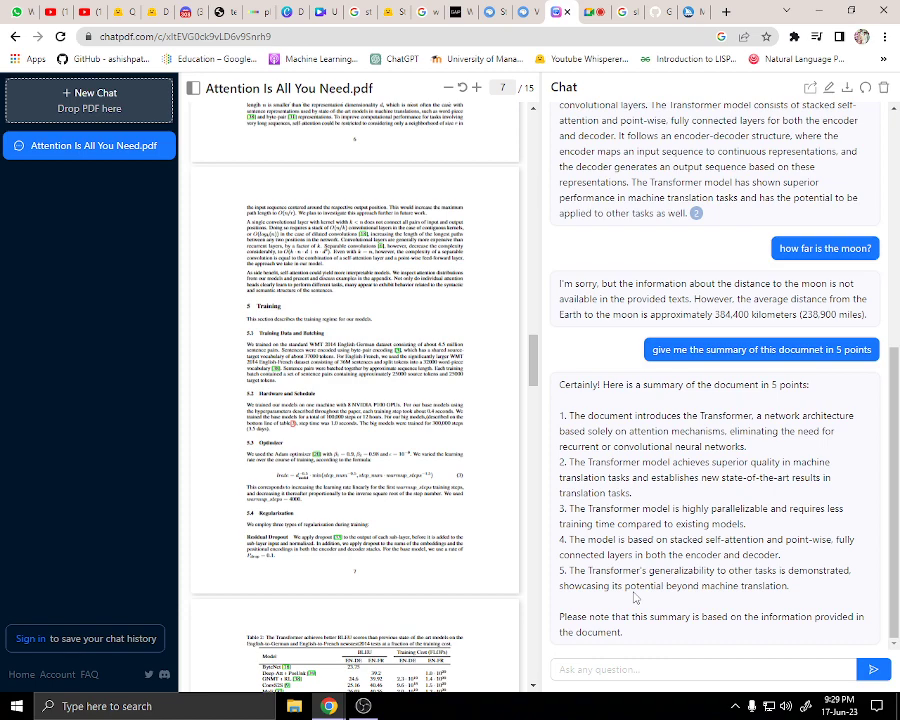
key("Home")
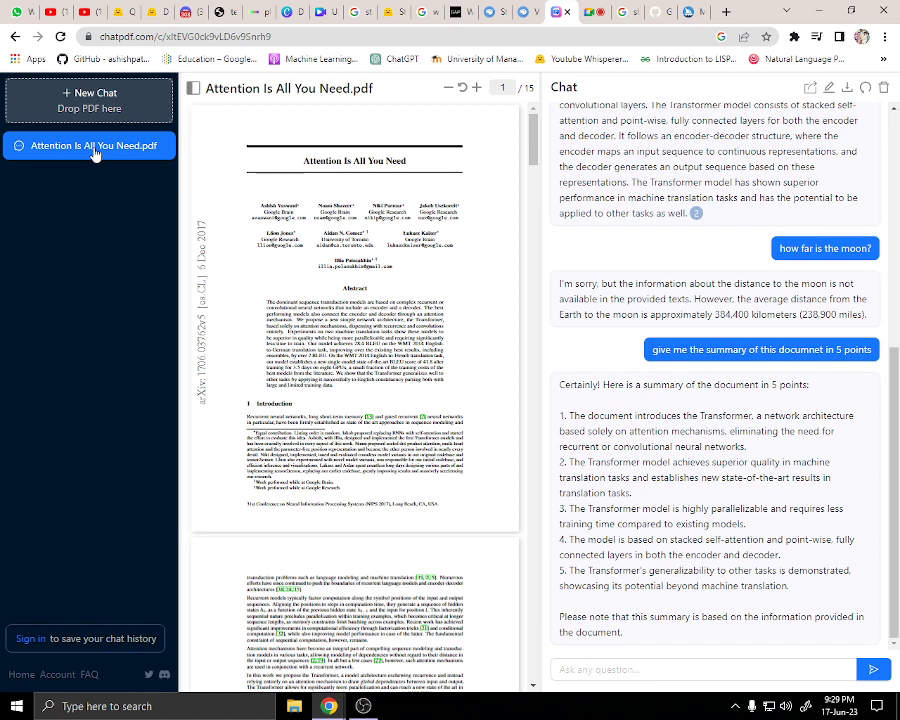
Check the in-call messages in Google Meet, and start a blank Google Slides presentation from the Google search page.
key("ctrl+Tab")
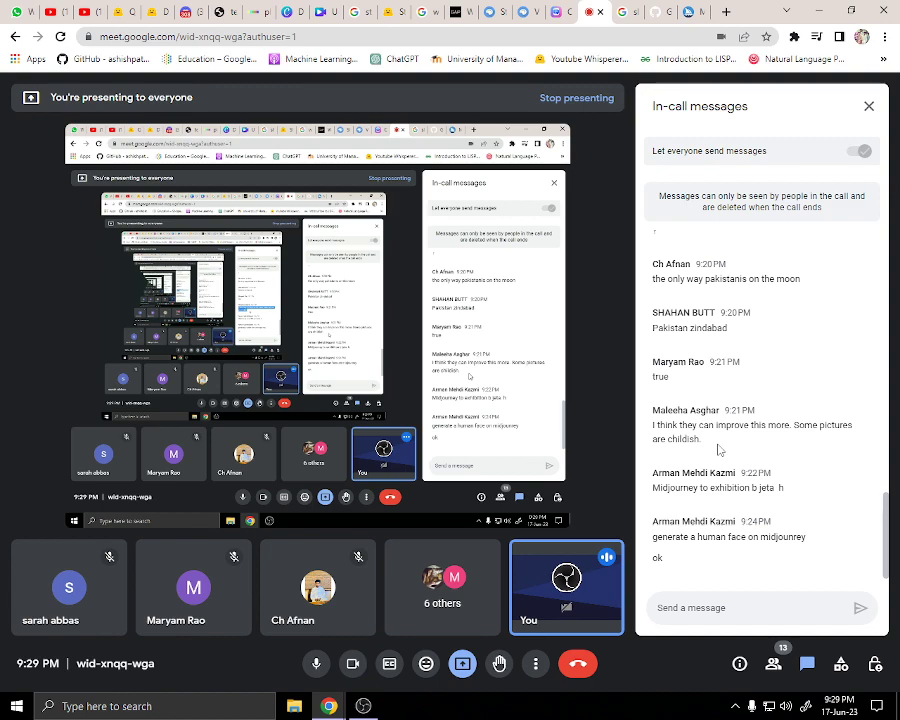
key("ctrl+Tab")
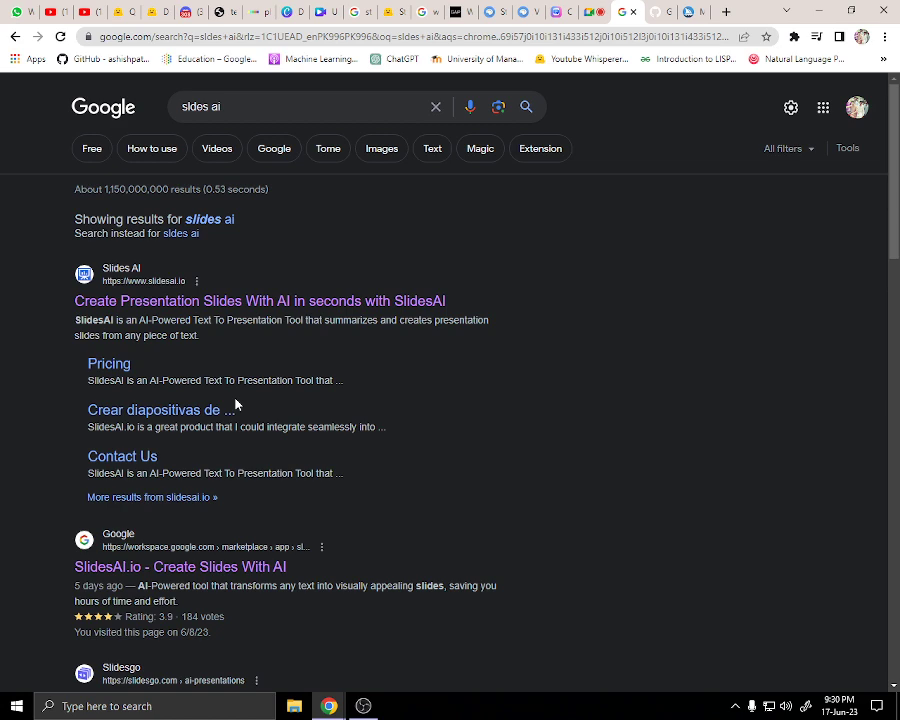
left_click(823, 107)
scroll(709, 349, "down", 3)
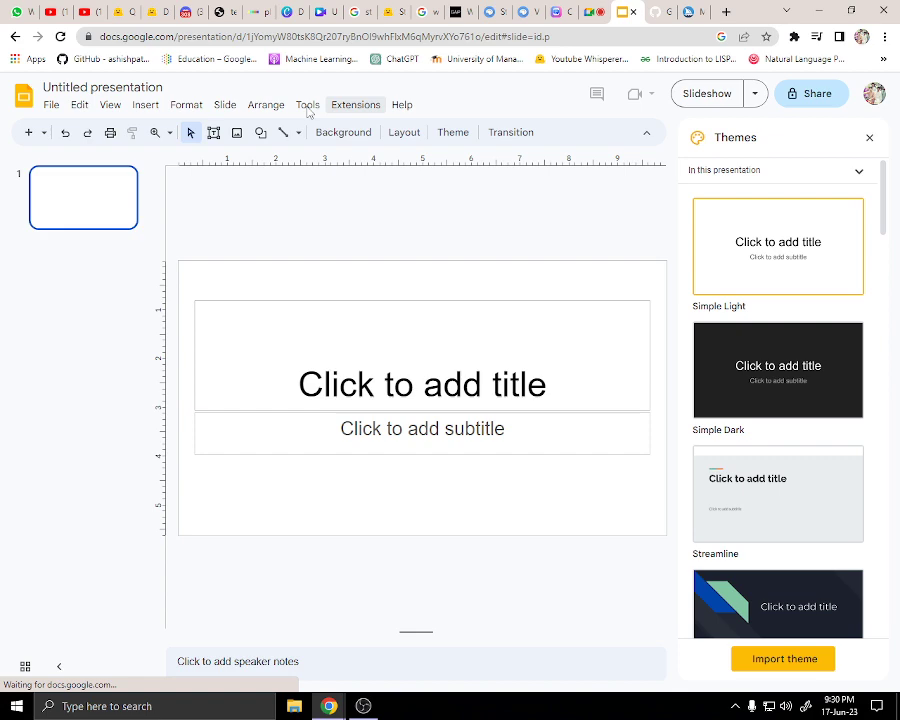
Open the add-on options for the untitled presentation.
left_click(355, 104)
mouse_move(372, 138)
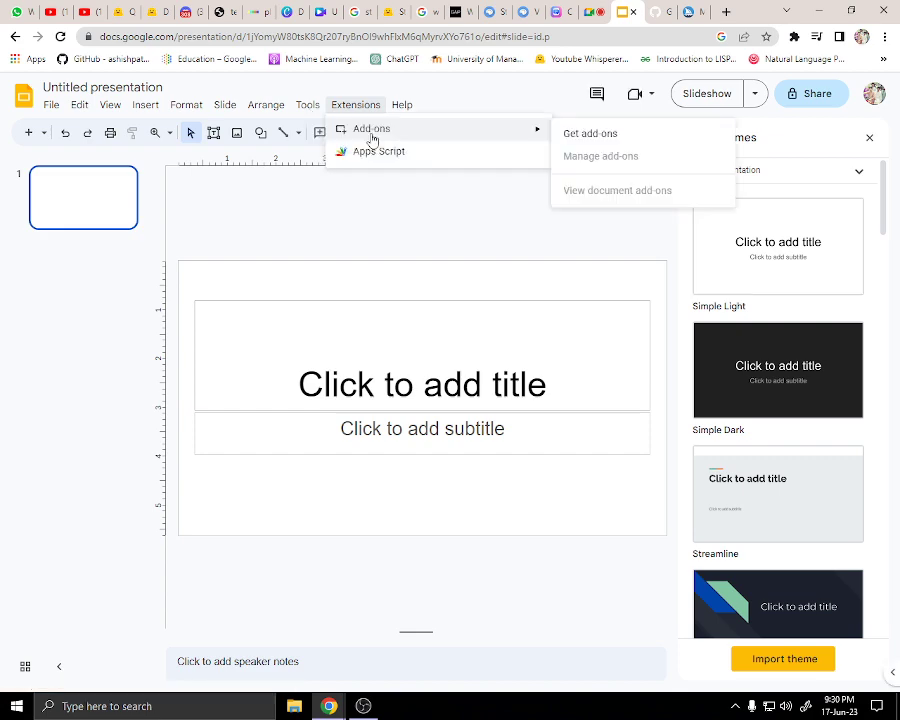